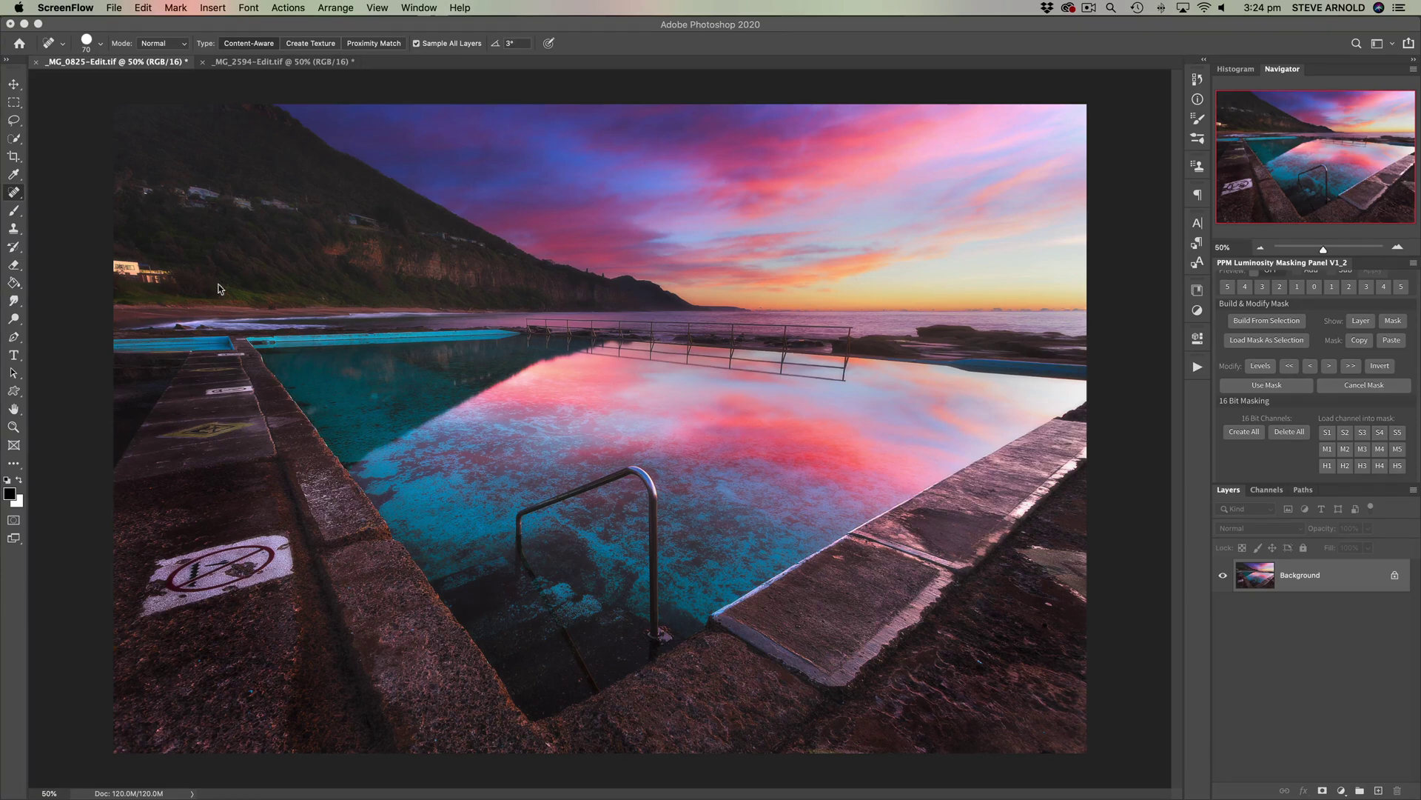
Step: Choose the Spot Healing Brush and add a new empty layer above the Background
{"action": "right_click", "coordinate": [18, 195]}
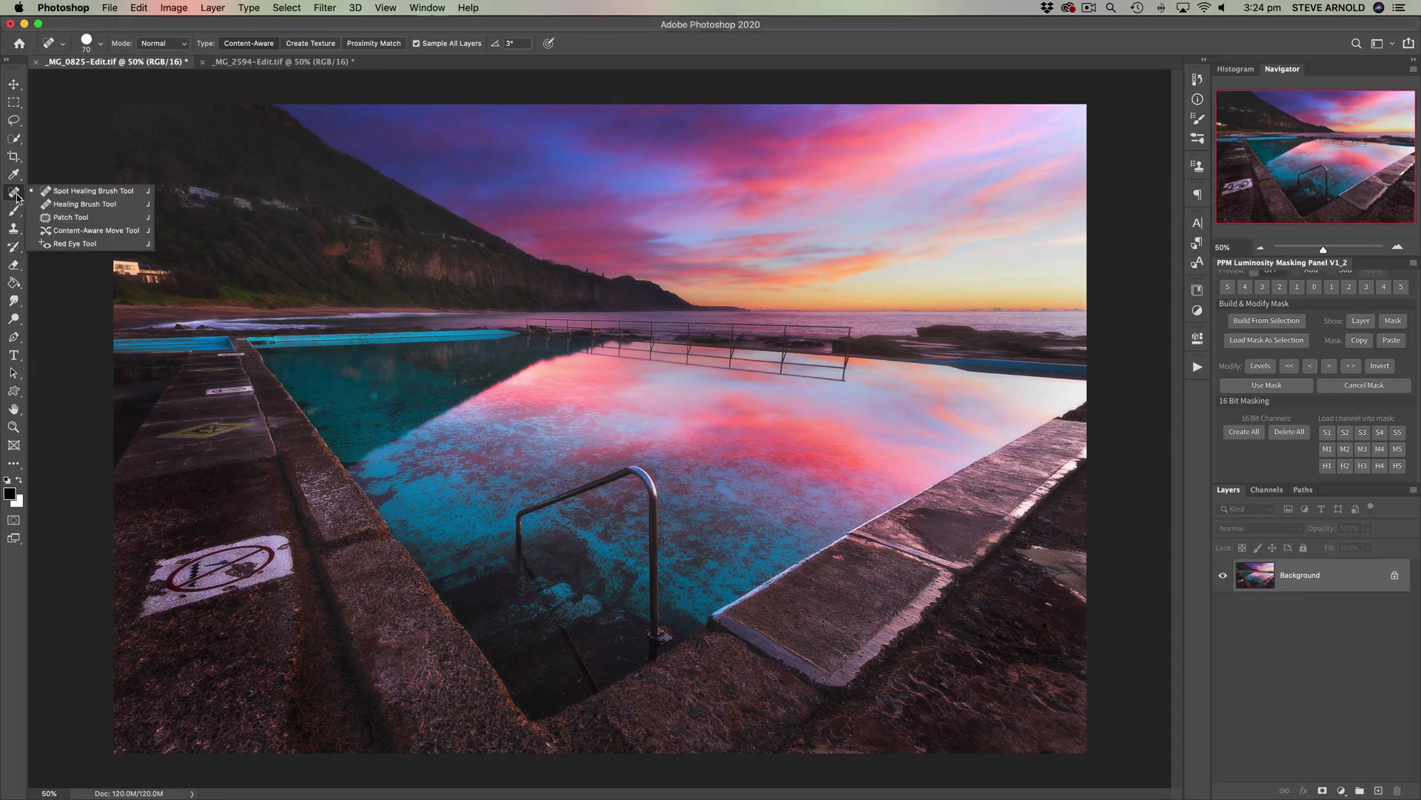
{"action": "left_click", "coordinate": [83, 194]}
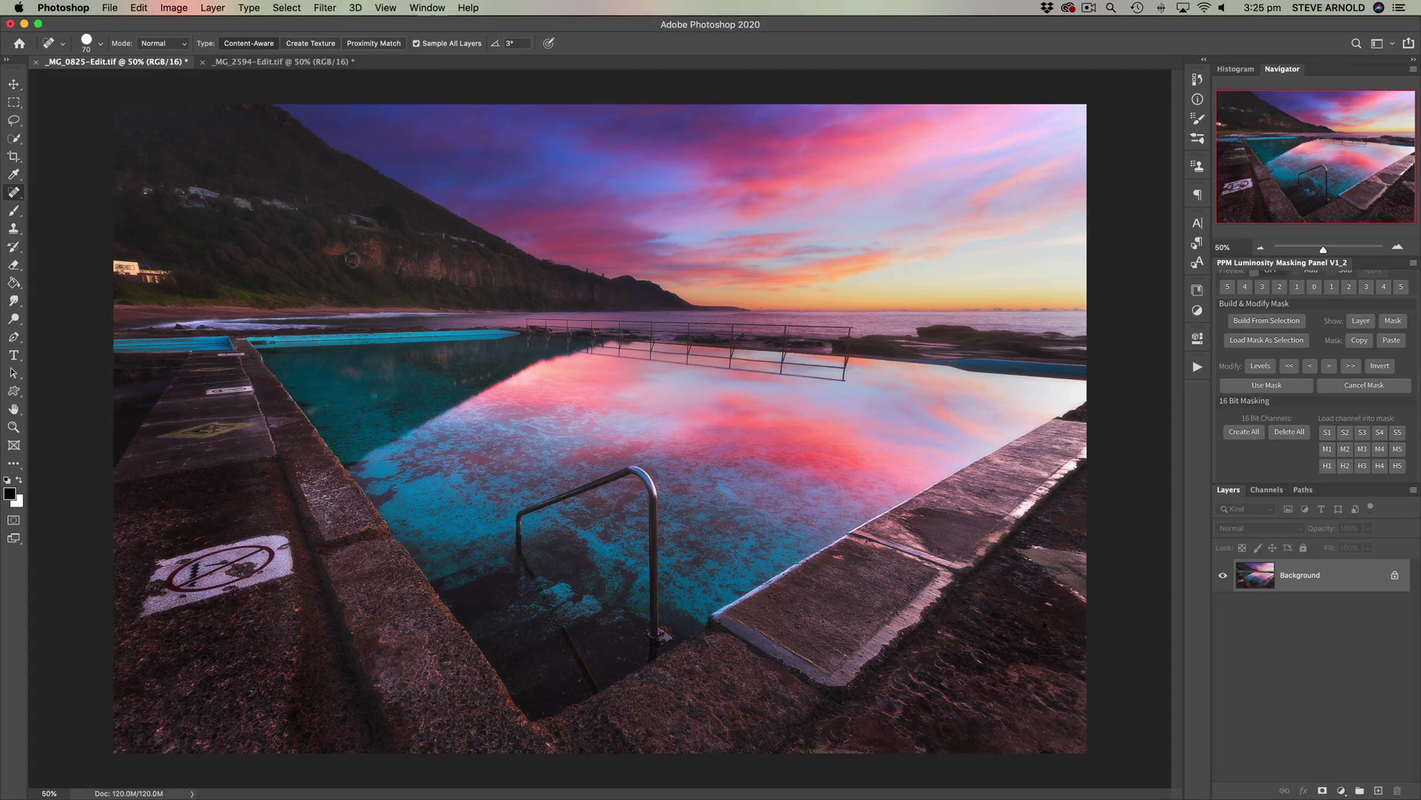
{"action": "right_click", "coordinate": [16, 197]}
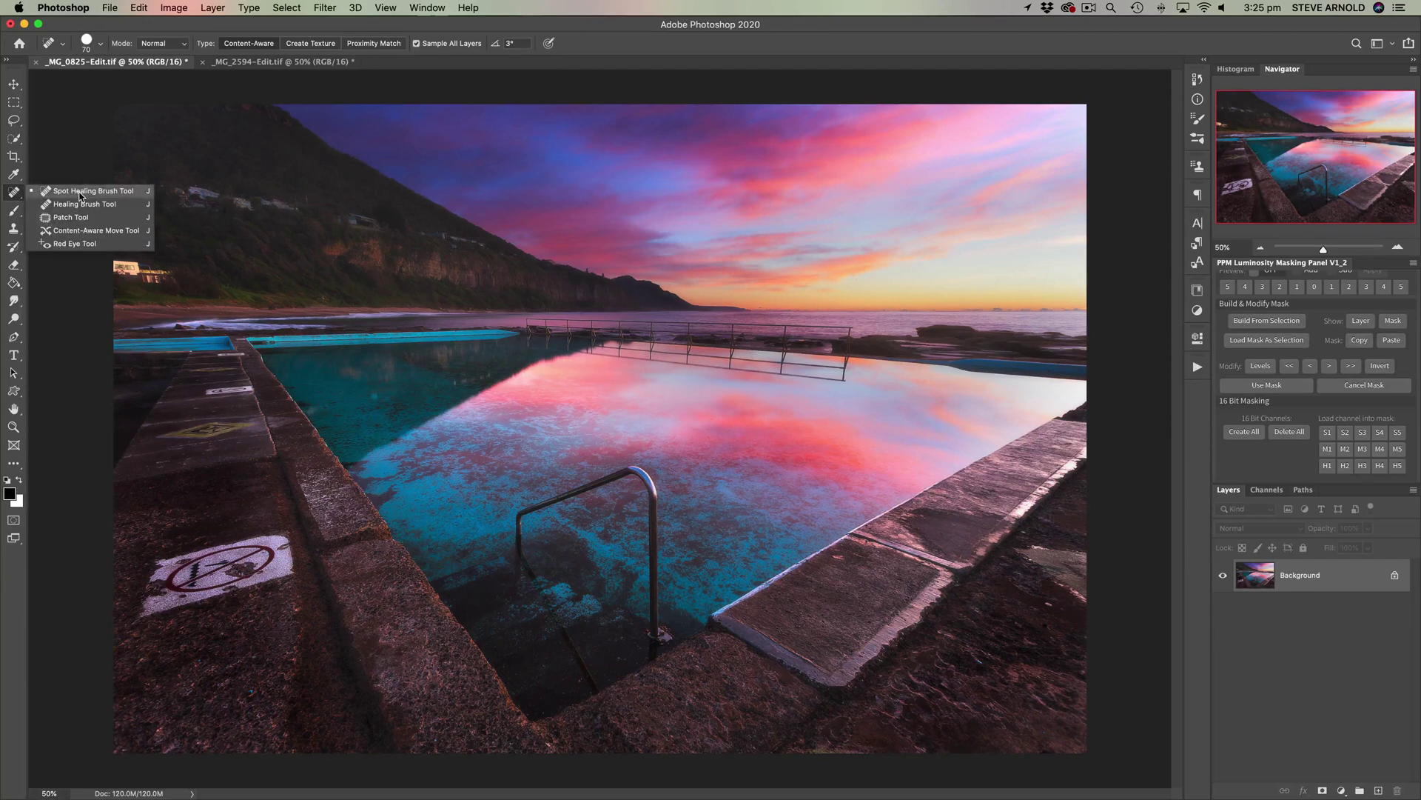
{"action": "left_click", "coordinate": [80, 196]}
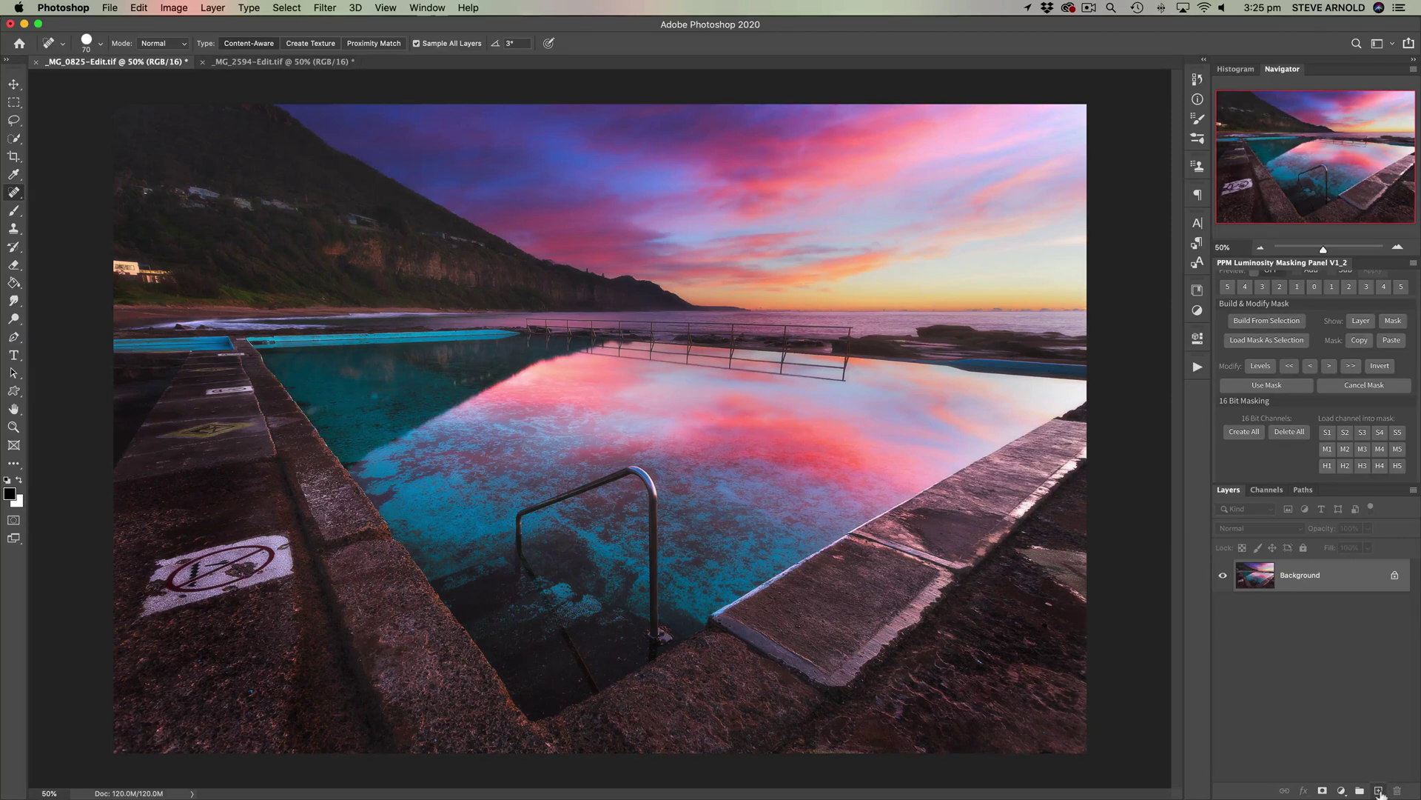
{"action": "left_click", "coordinate": [1379, 791]}
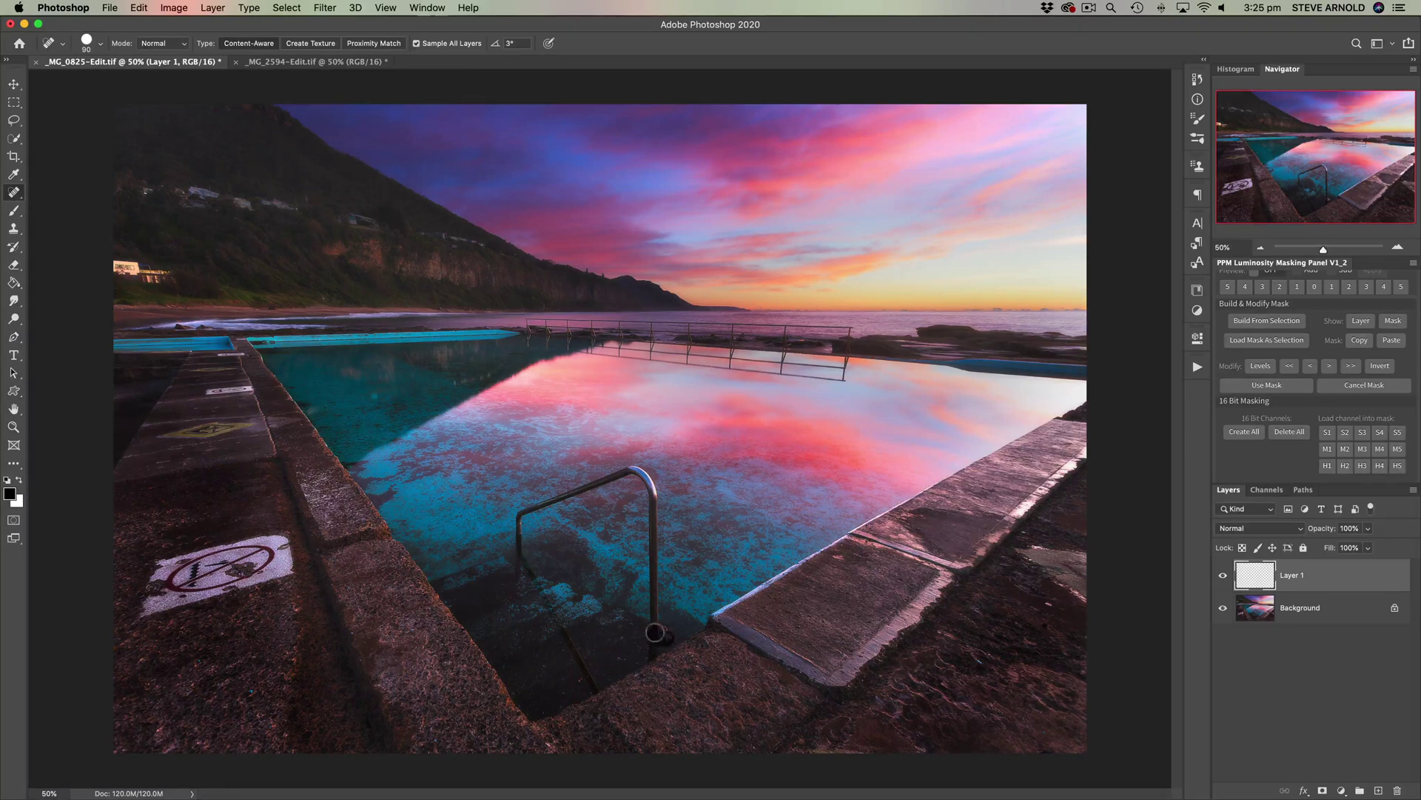
Step: Paint out the metal handrail above the pool with the content-aware Spot Healing Brush at size 90, including leftover marks in the water
{"action": "mouse_move", "coordinate": [654, 617]}
{"action": "left_mouse_down"}
{"action": "mouse_move", "coordinate": [655, 487]}
{"action": "mouse_move", "coordinate": [640, 471]}
{"action": "mouse_move", "coordinate": [533, 510]}
{"action": "mouse_move", "coordinate": [521, 558]}
{"action": "left_mouse_up"}
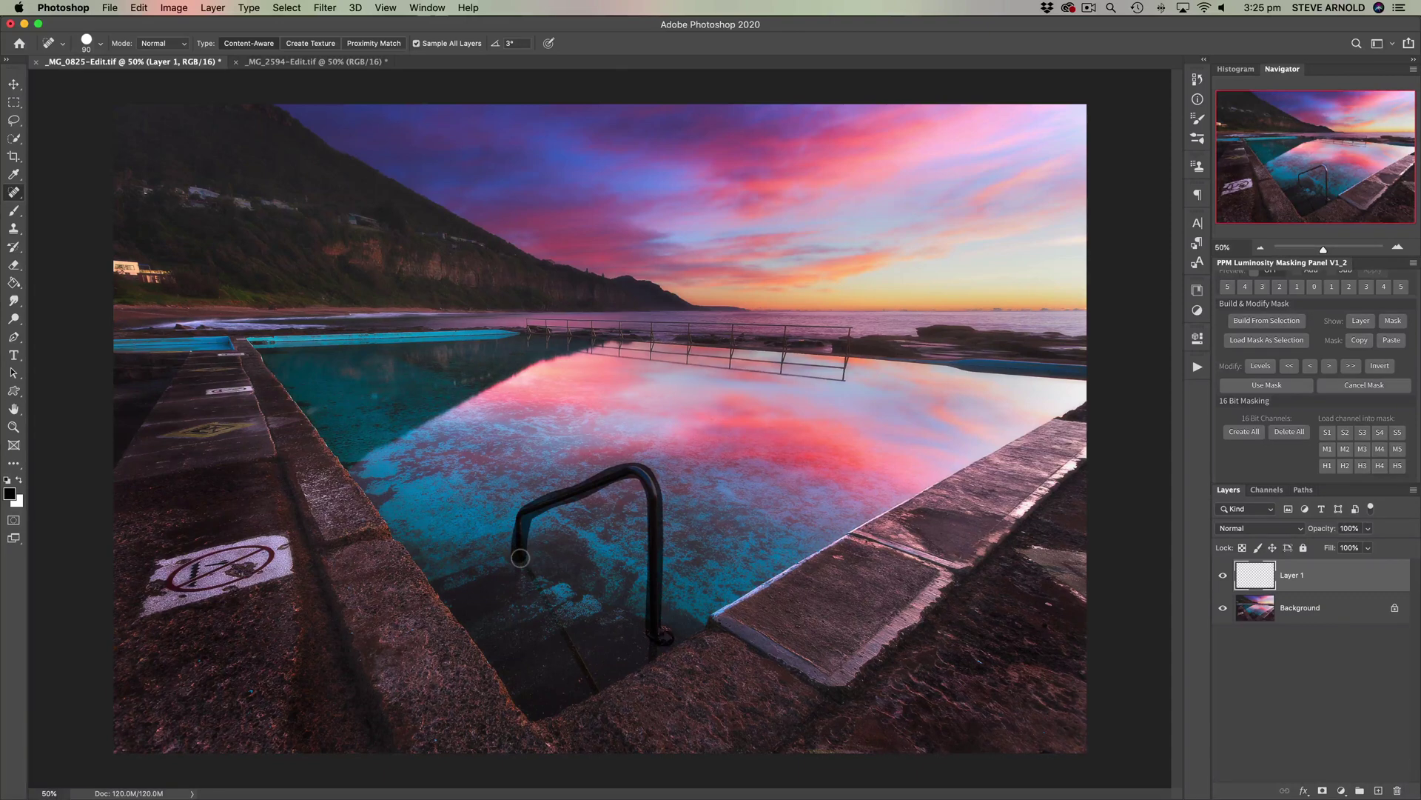
{"action": "left_click_drag", "start_coordinate": [520, 557], "coordinate": [520, 557]}
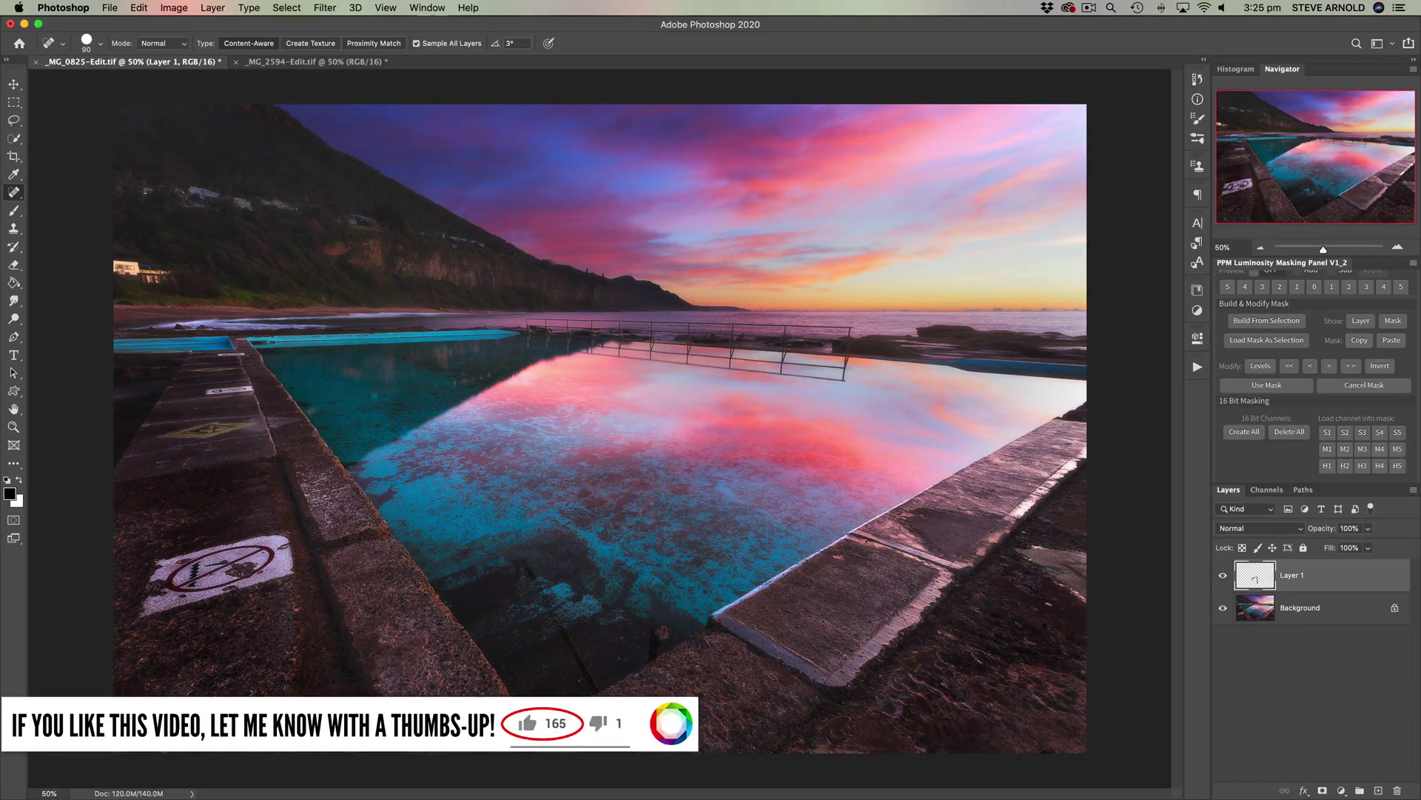
{"action": "left_click_drag", "start_coordinate": [649, 503], "coordinate": [572, 503]}
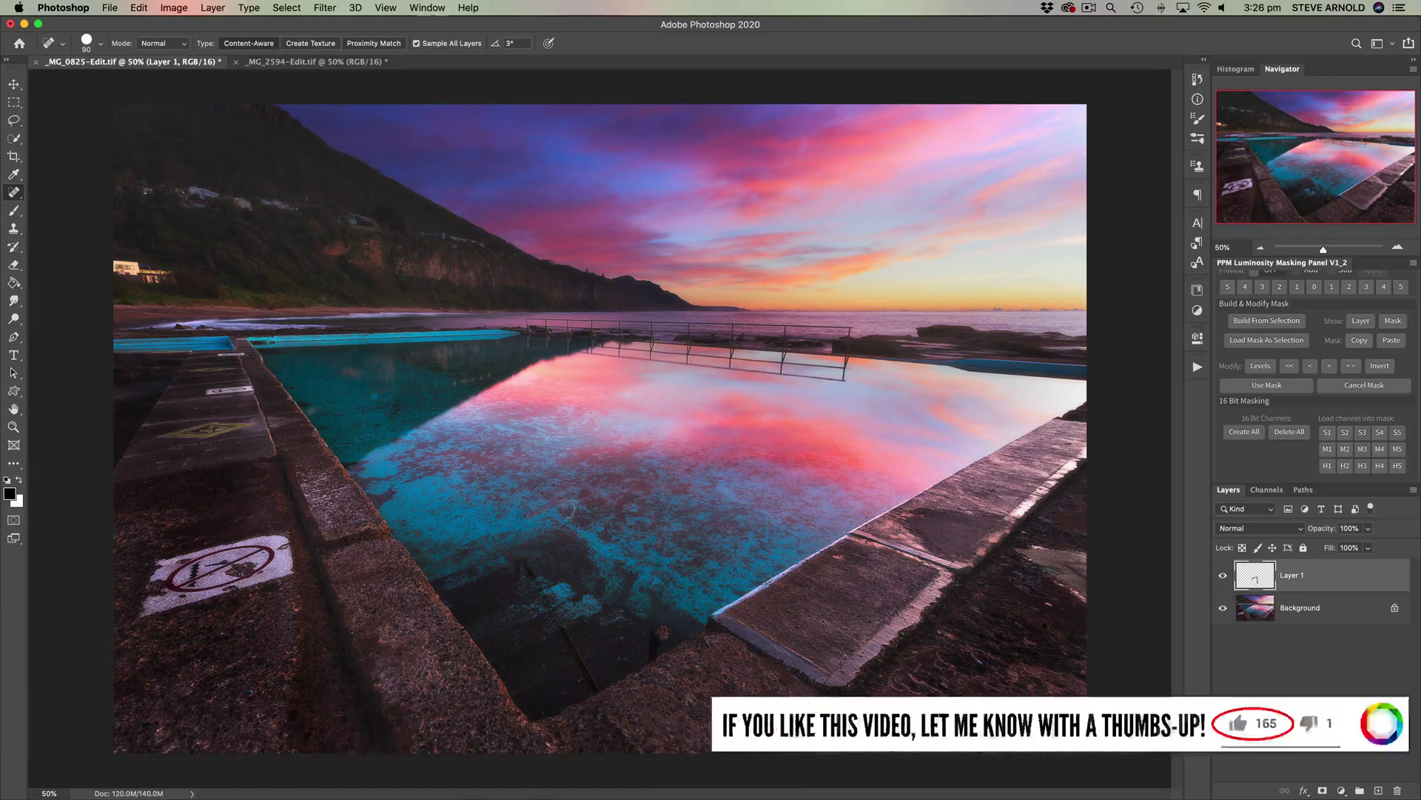
{"action": "left_click_drag", "start_coordinate": [555, 504], "coordinate": [554, 504]}
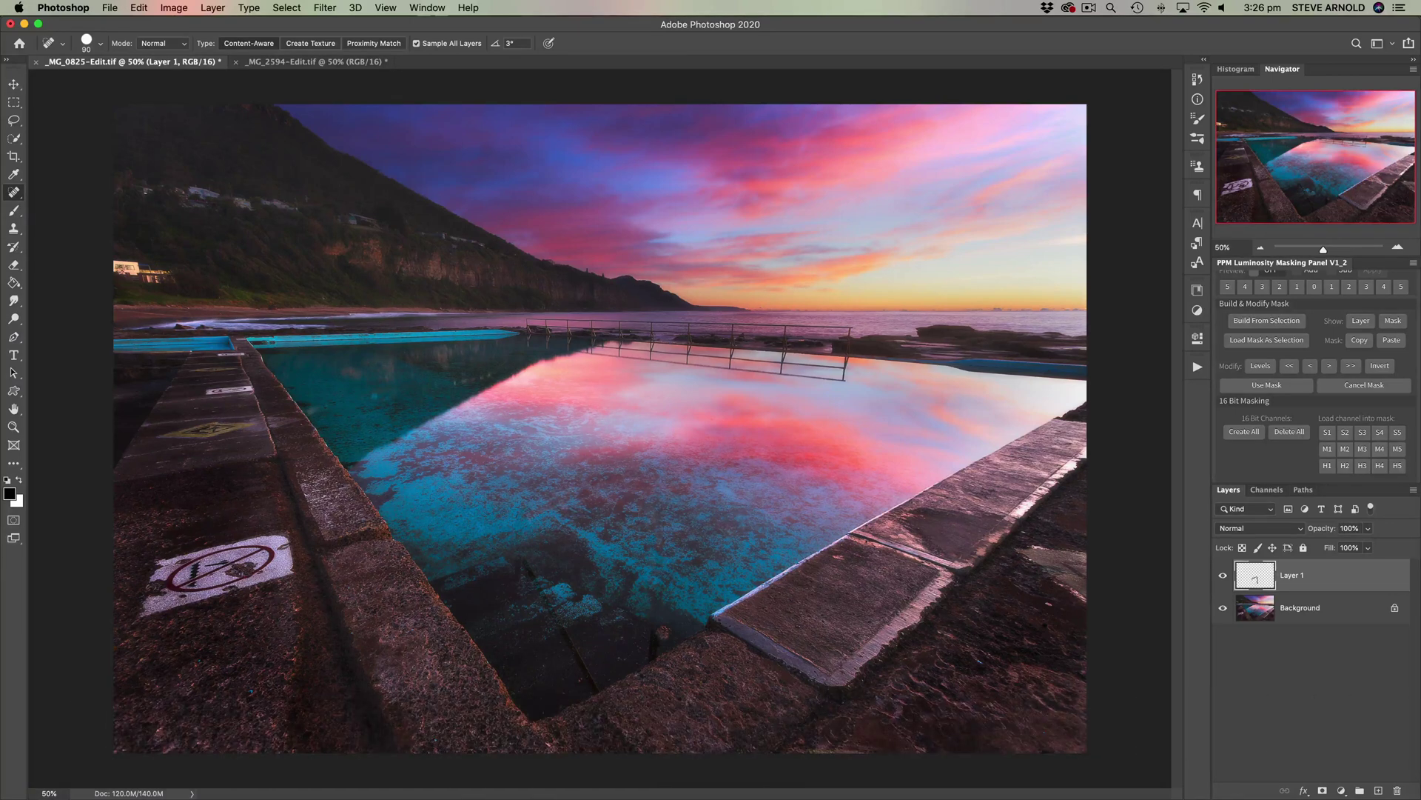
{"action": "left_click_drag", "start_coordinate": [657, 544], "coordinate": [652, 516]}
Step: Compare the pool image with and without the handrail retouch by toggling Layer 1's visibility
{"action": "left_click", "coordinate": [1224, 581]}
{"action": "left_click", "coordinate": [1227, 583]}
{"action": "left_click", "coordinate": [1224, 577]}
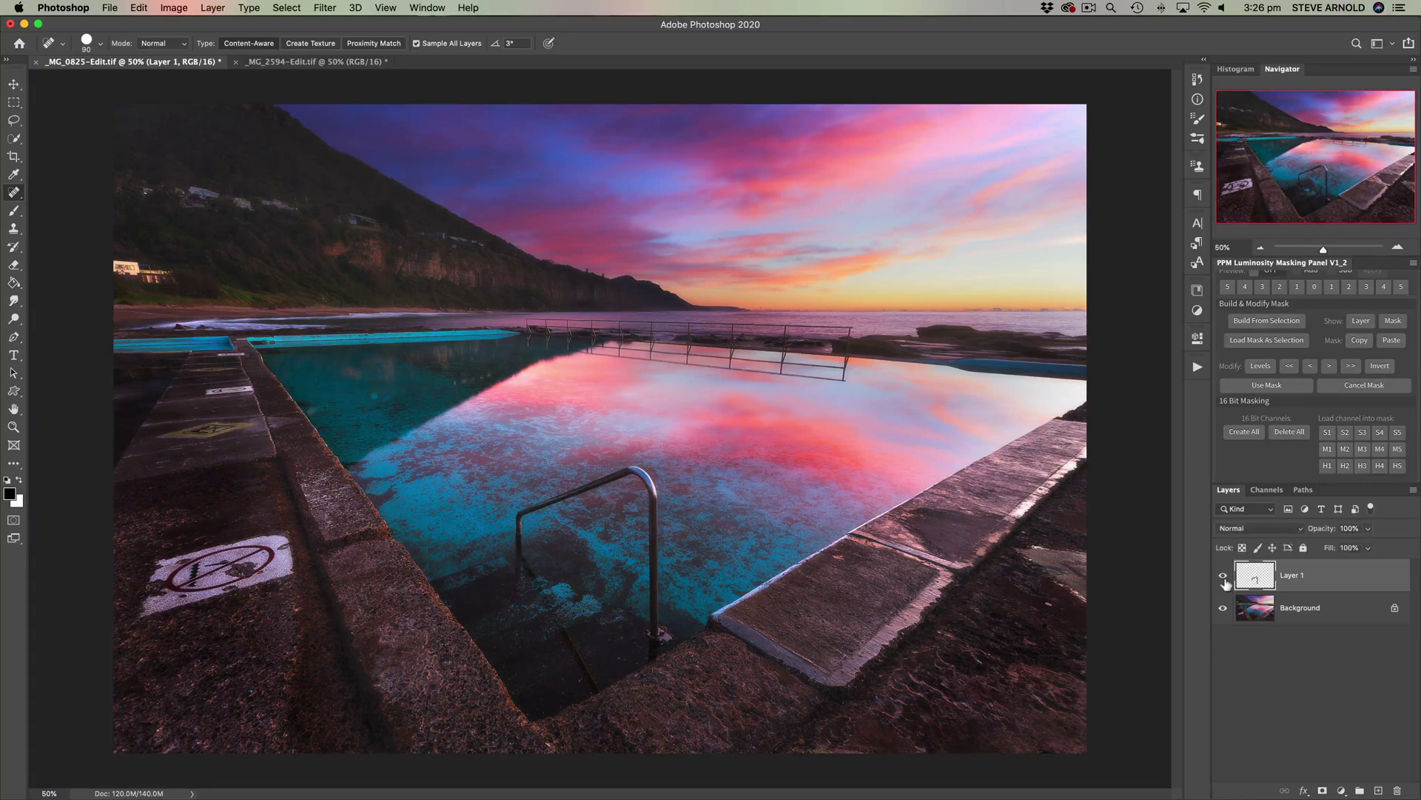
{"action": "left_click", "coordinate": [1224, 577]}
{"action": "left_click", "coordinate": [1224, 577]}
{"action": "left_click", "coordinate": [1224, 577]}
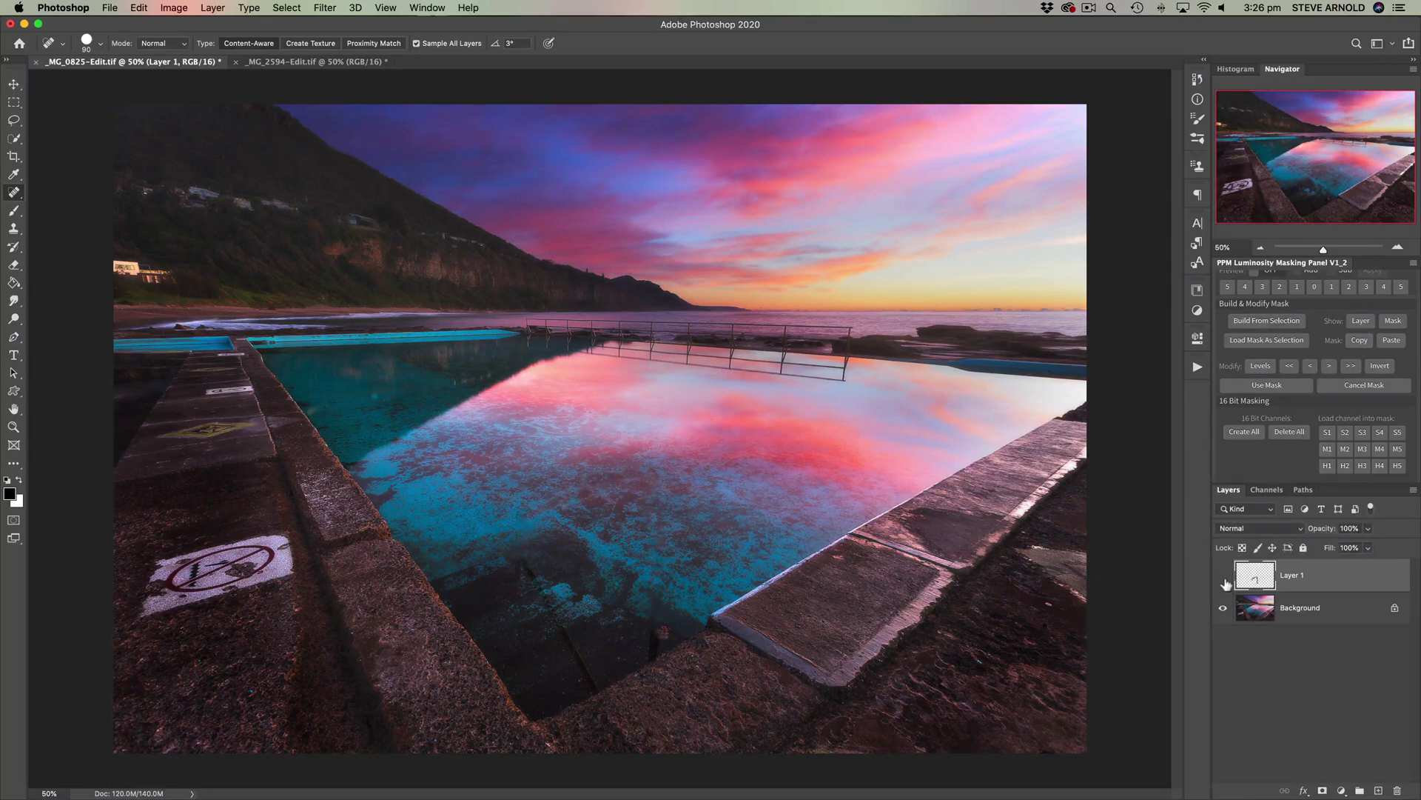
{"action": "left_click", "coordinate": [1223, 579]}
{"action": "left_click", "coordinate": [1223, 579]}
Step: Reduce the healing brush to size 70 and paint out the underwater part of the rail, comparing before and after
{"action": "key", "text": "bracketleft"}
{"action": "key", "text": "bracketleft"}
{"action": "left_click_drag", "start_coordinate": [520, 565], "coordinate": [595, 690]}
{"action": "left_click", "coordinate": [1223, 578]}
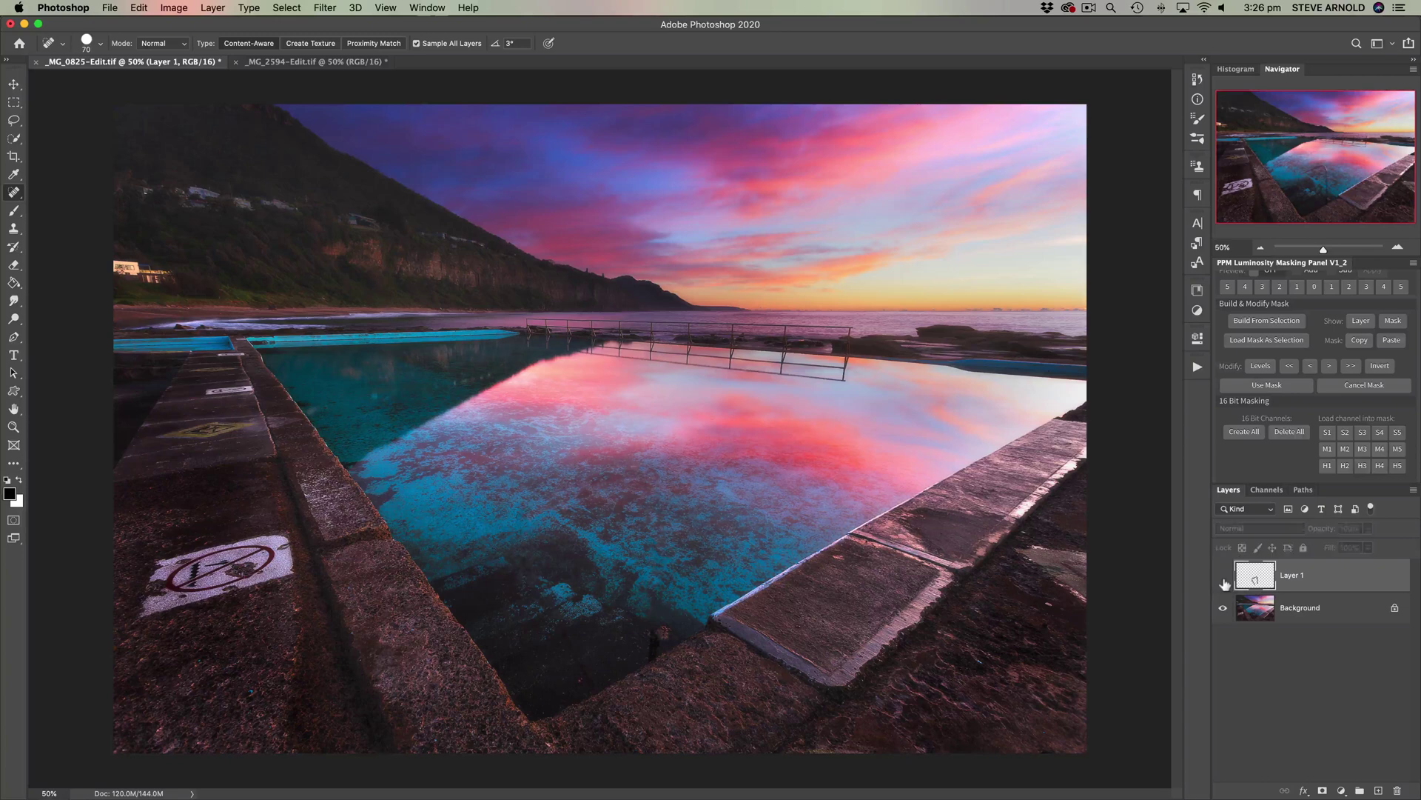
{"action": "left_click", "coordinate": [1223, 578]}
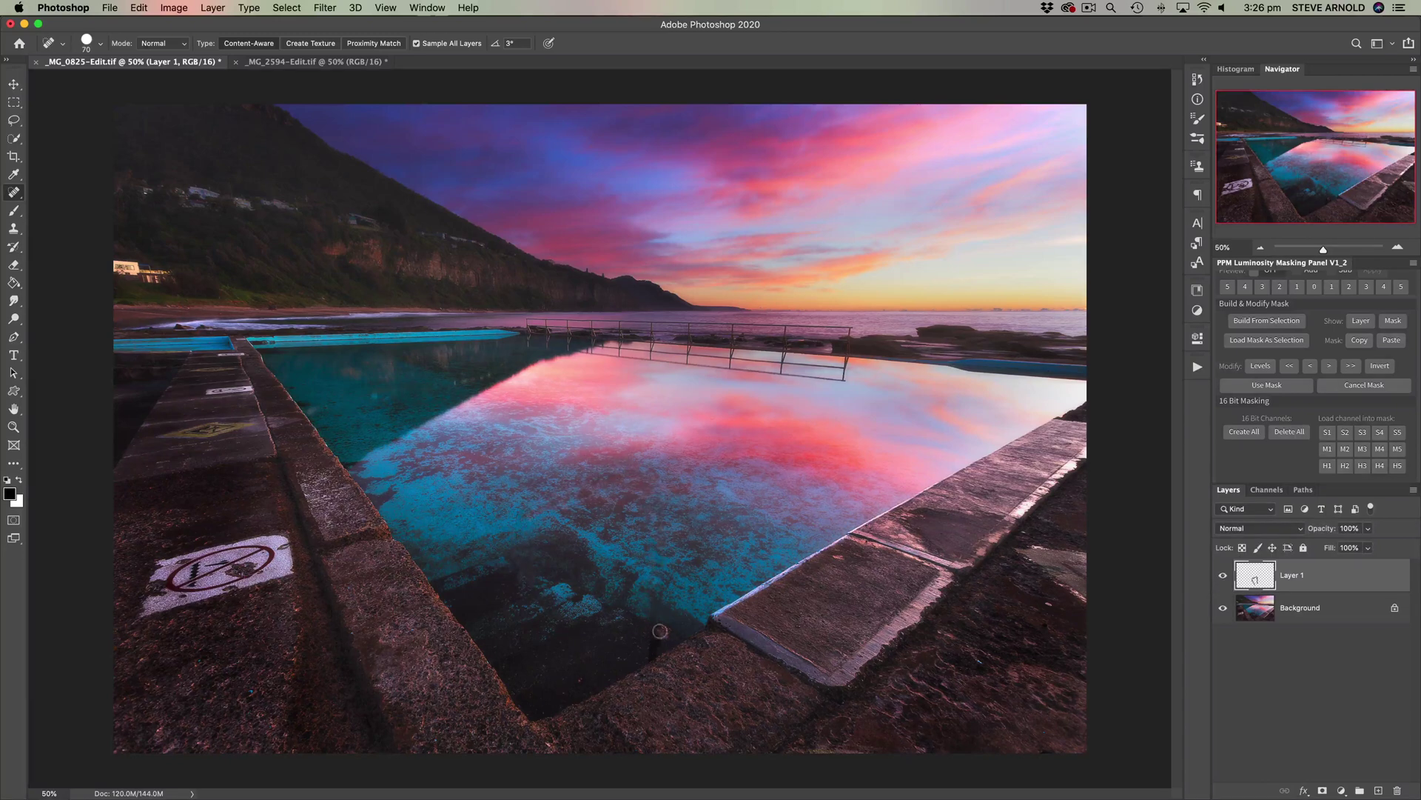
Step: Heal the leftover rail base at the pool edge and a spot in the dark water, and compare with the original
{"action": "mouse_move", "coordinate": [660, 631]}
{"action": "left_mouse_down"}
{"action": "mouse_move", "coordinate": [652, 651]}
{"action": "mouse_move", "coordinate": [653, 635]}
{"action": "left_mouse_up"}
{"action": "left_click", "coordinate": [545, 601]}
{"action": "left_click", "coordinate": [1226, 576]}
{"action": "left_click", "coordinate": [1228, 576]}
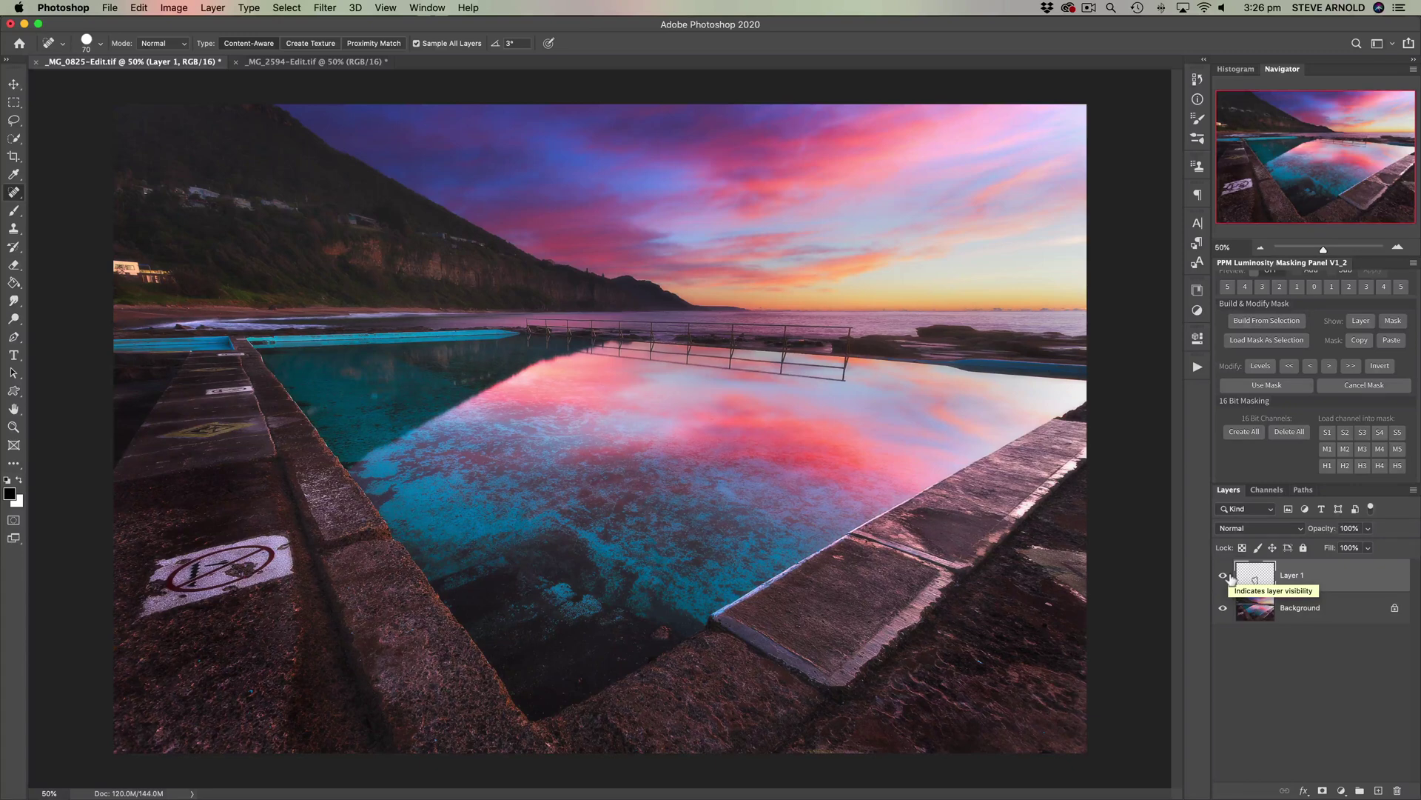
Step: Switch to the _MG_2594-Edit.tif image and view the middle cannon at 100%
{"action": "left_click", "coordinate": [312, 63]}
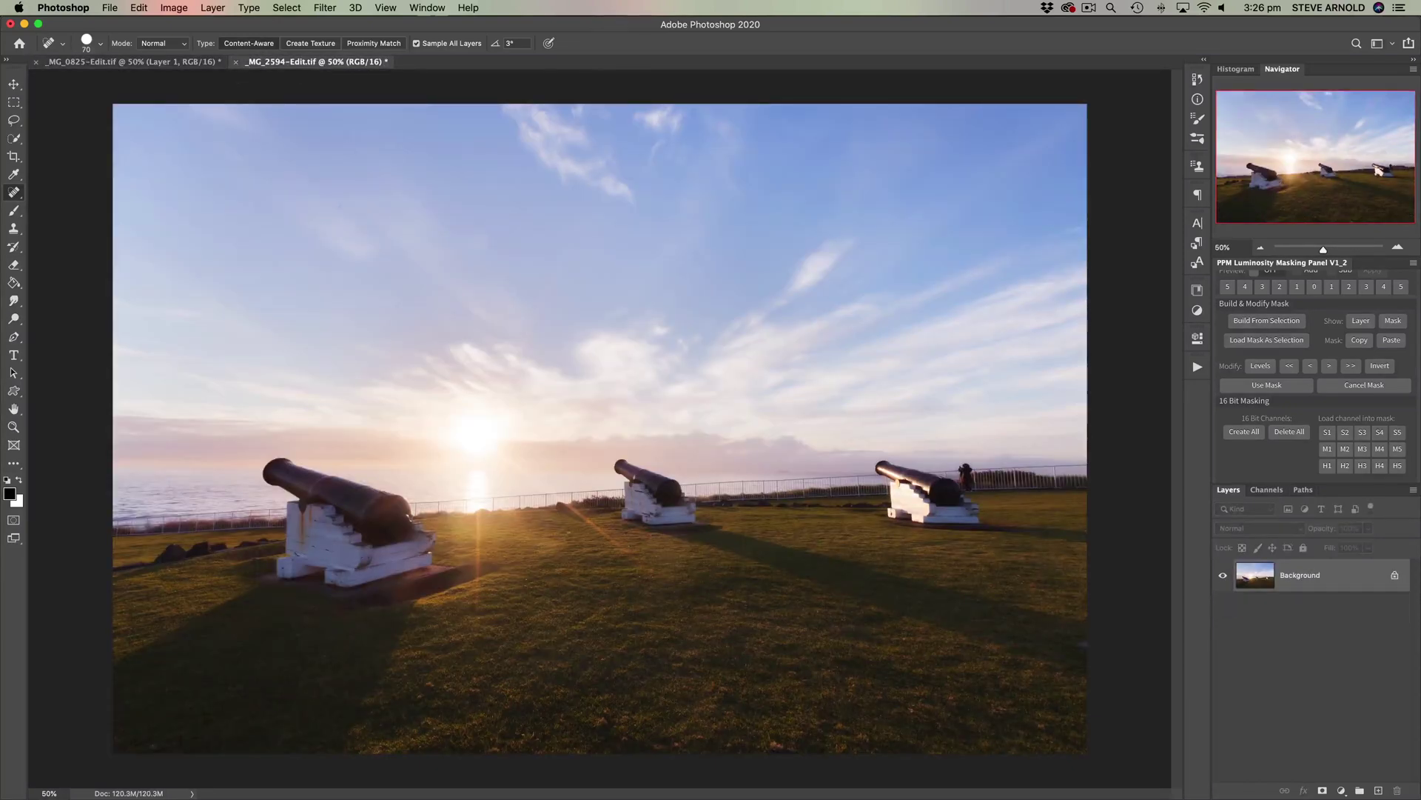
{"action": "left_click", "coordinate": [1399, 248]}
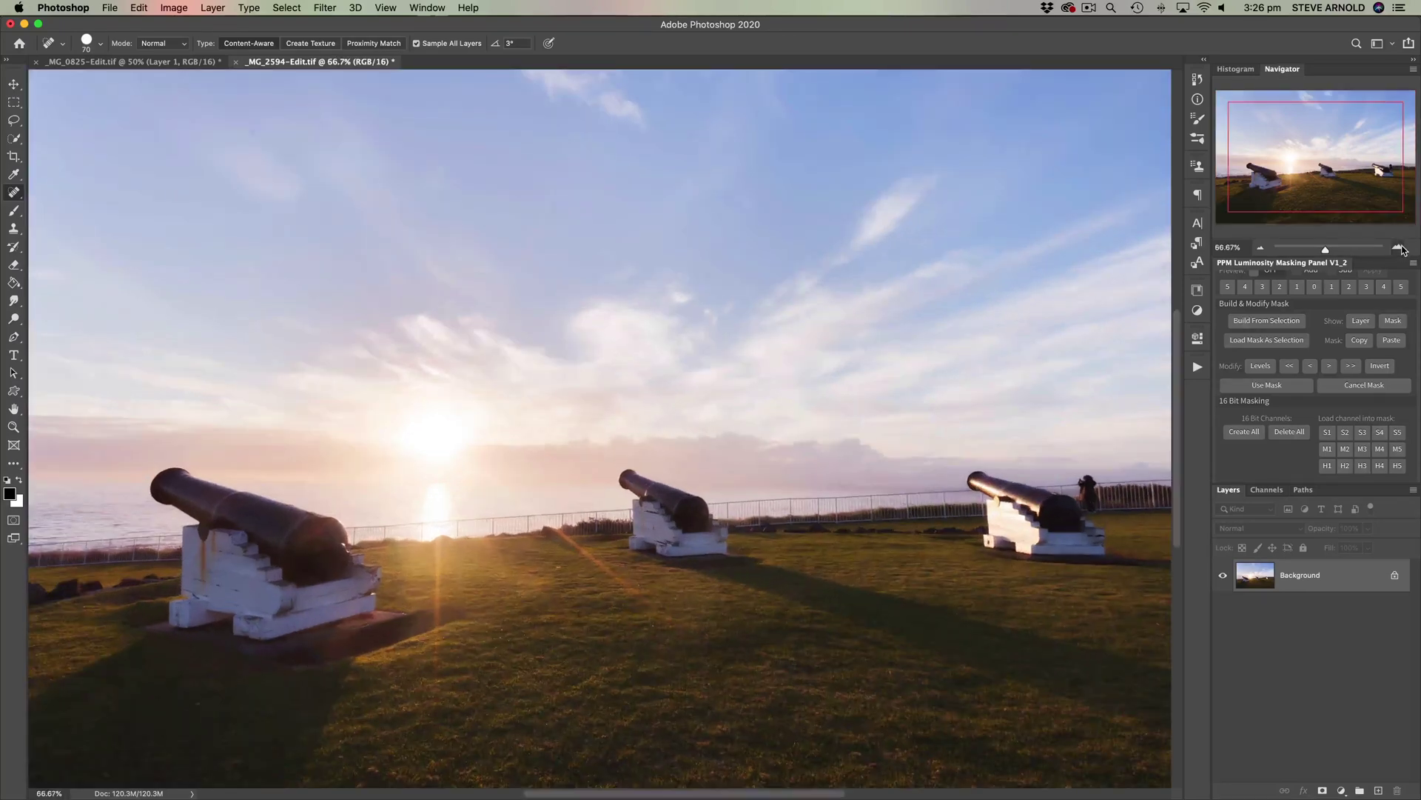
{"action": "left_click", "coordinate": [1399, 248]}
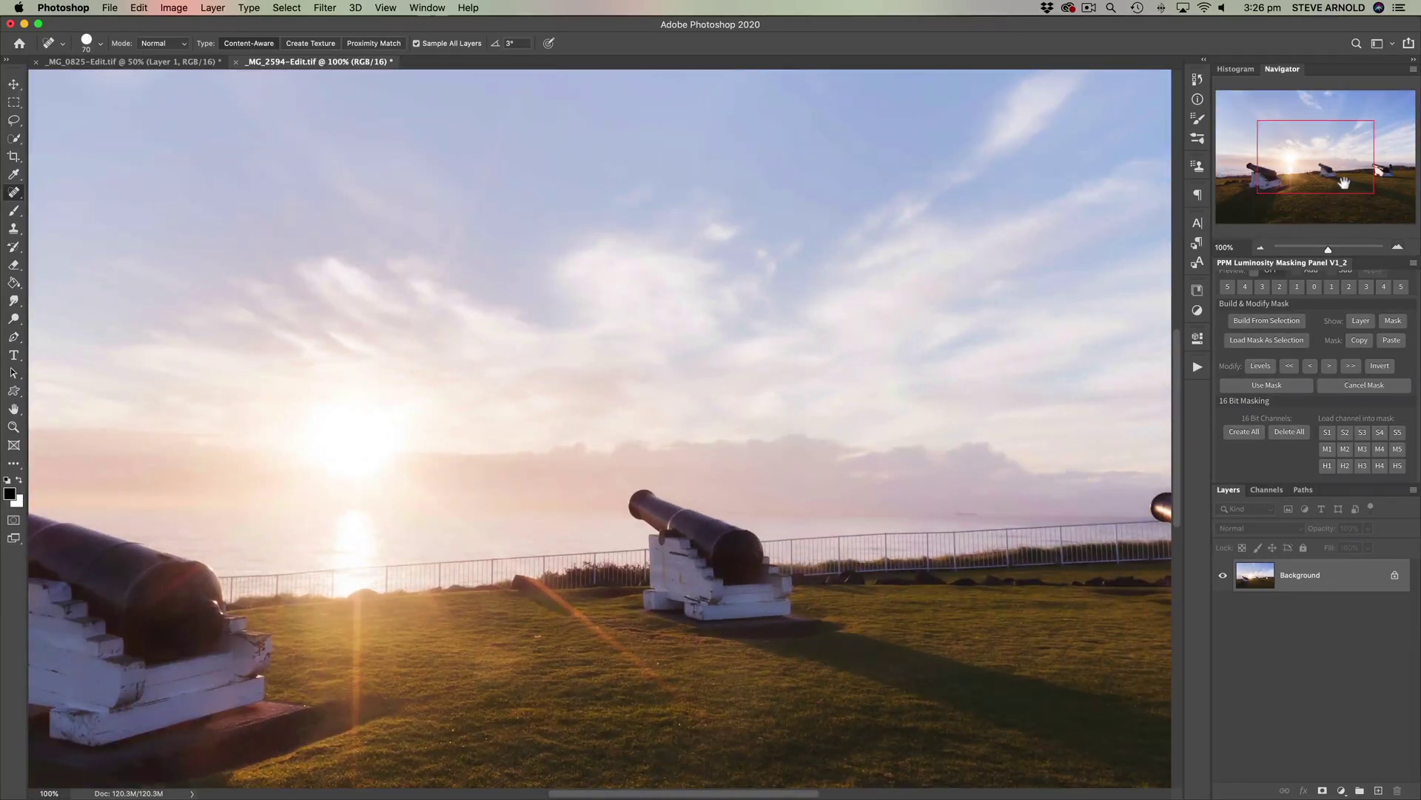
{"action": "left_click_drag", "start_coordinate": [1342, 178], "coordinate": [1345, 192]}
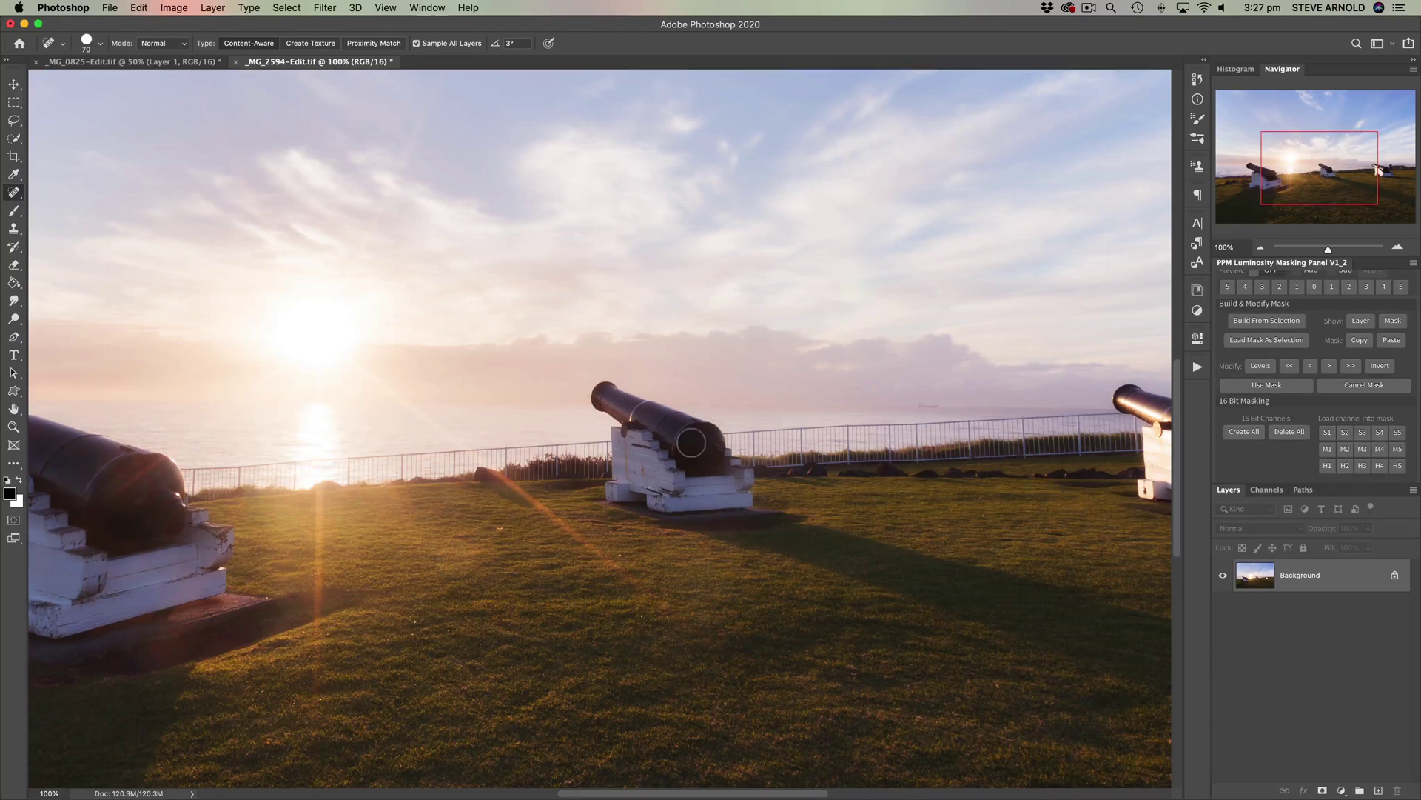
{"action": "left_click_drag", "start_coordinate": [1327, 192], "coordinate": [1329, 192]}
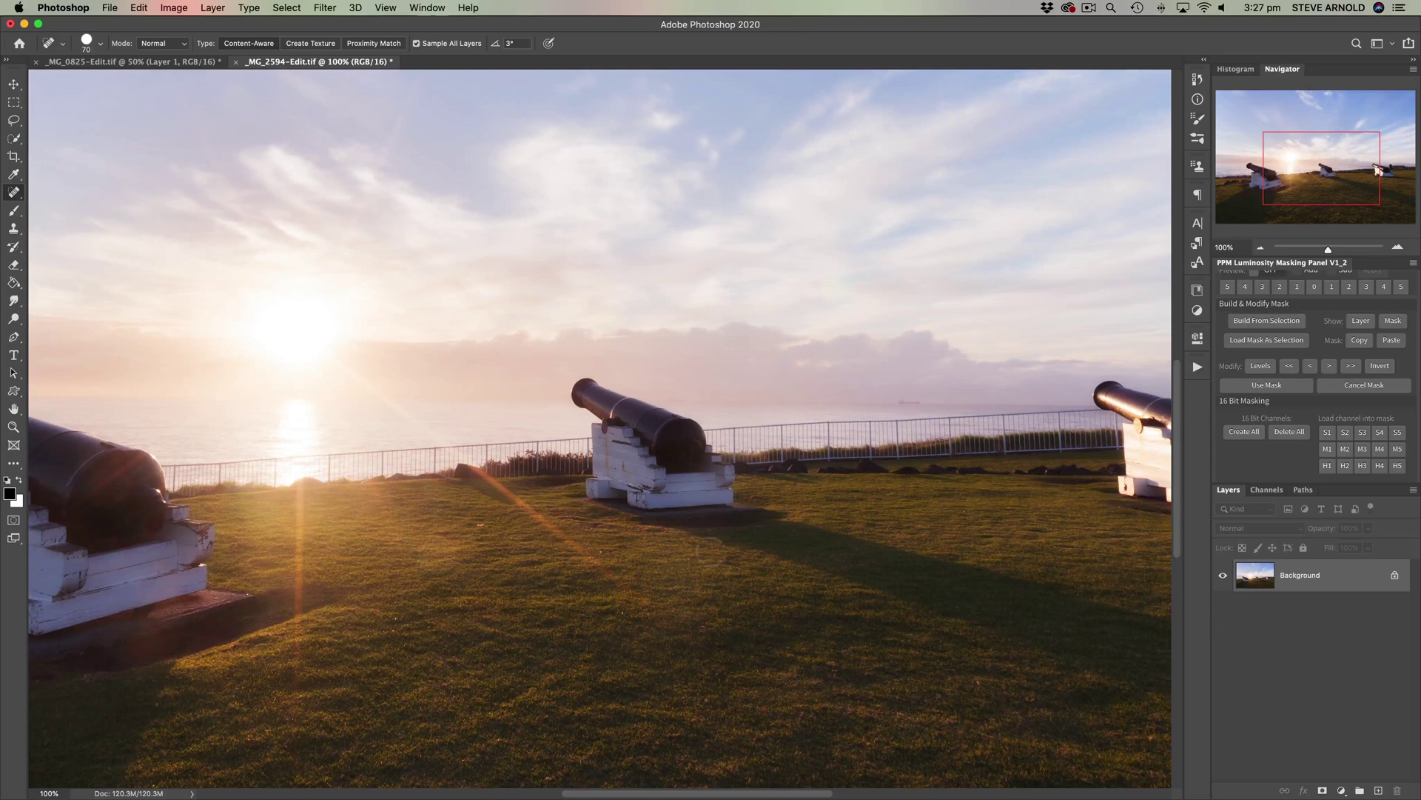
Step: Try to remove the middle cannon with the Spot Healing Brush on a new empty layer, and delete that layer
{"action": "left_click", "coordinate": [9, 198]}
{"action": "key", "text": "alt+shift+super+n"}
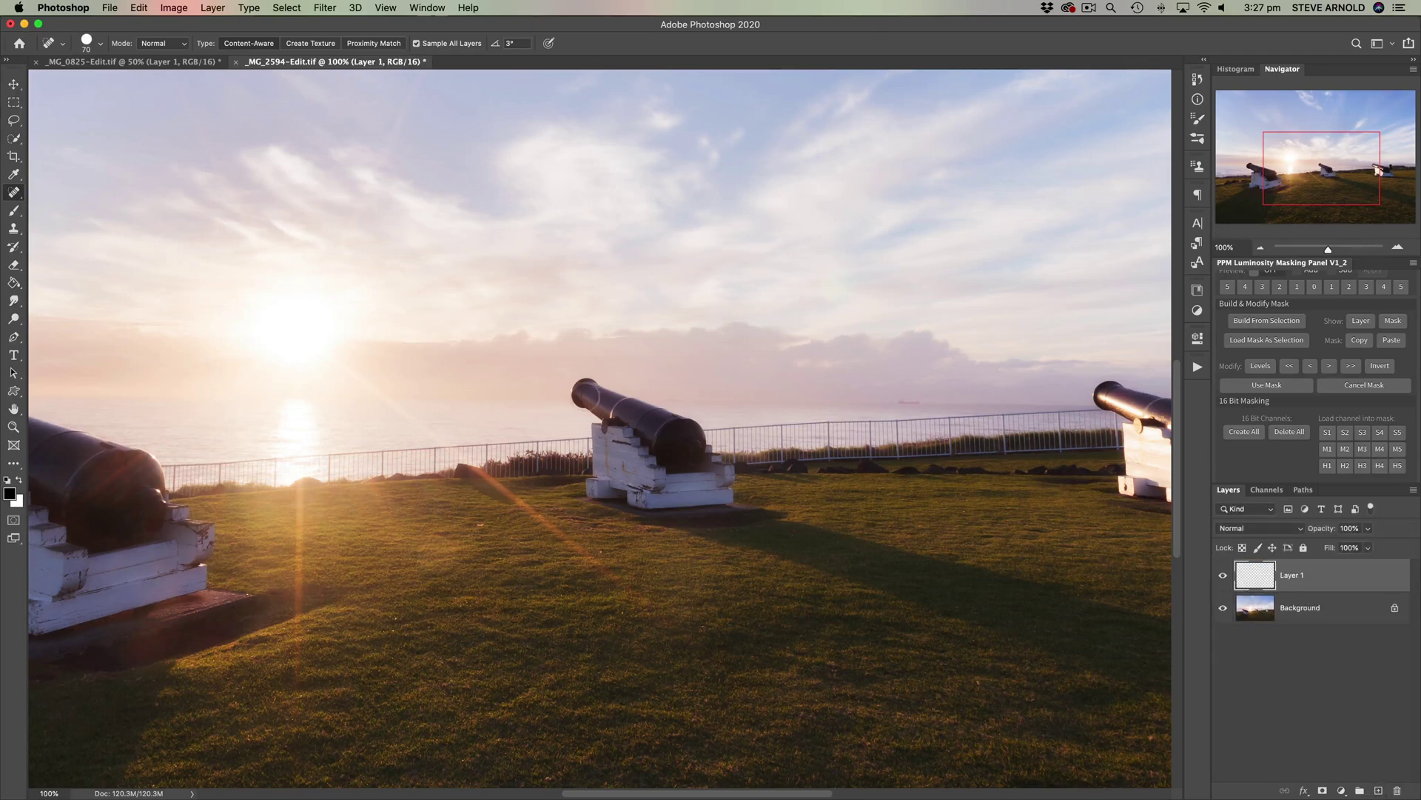
{"action": "mouse_move", "coordinate": [585, 391]}
{"action": "left_mouse_down"}
{"action": "mouse_move", "coordinate": [689, 429]}
{"action": "mouse_move", "coordinate": [735, 499]}
{"action": "mouse_move", "coordinate": [768, 515]}
{"action": "mouse_move", "coordinate": [675, 518]}
{"action": "mouse_move", "coordinate": [583, 499]}
{"action": "mouse_move", "coordinate": [598, 415]}
{"action": "mouse_move", "coordinate": [685, 448]}
{"action": "mouse_move", "coordinate": [642, 435]}
{"action": "mouse_move", "coordinate": [607, 487]}
{"action": "mouse_move", "coordinate": [622, 444]}
{"action": "mouse_move", "coordinate": [623, 473]}
{"action": "mouse_move", "coordinate": [673, 465]}
{"action": "mouse_move", "coordinate": [708, 481]}
{"action": "mouse_move", "coordinate": [710, 501]}
{"action": "mouse_move", "coordinate": [692, 468]}
{"action": "mouse_move", "coordinate": [714, 499]}
{"action": "mouse_move", "coordinate": [646, 495]}
{"action": "mouse_move", "coordinate": [645, 464]}
{"action": "mouse_move", "coordinate": [640, 499]}
{"action": "mouse_move", "coordinate": [661, 481]}
{"action": "mouse_move", "coordinate": [721, 492]}
{"action": "mouse_move", "coordinate": [623, 495]}
{"action": "left_mouse_up"}
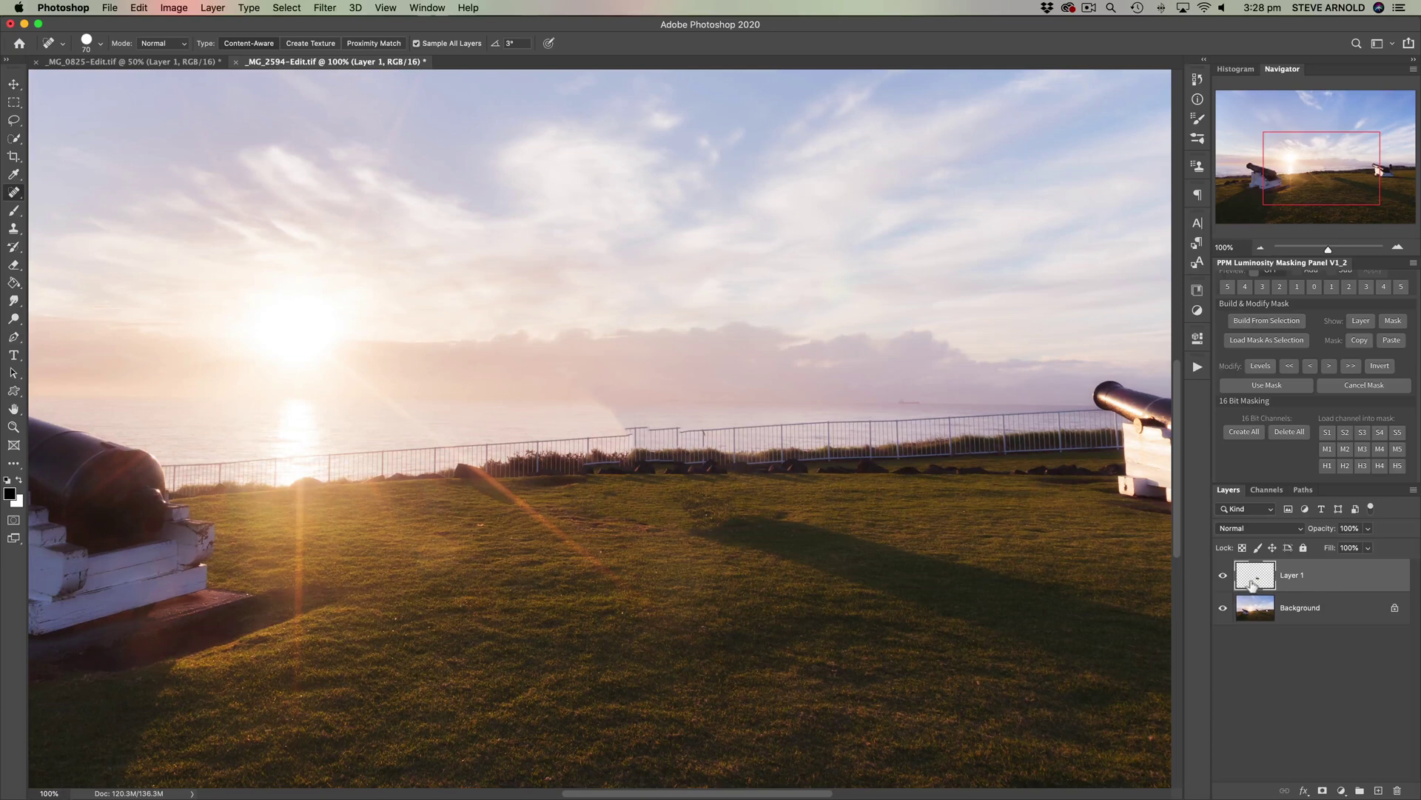
{"action": "left_click_drag", "start_coordinate": [1259, 584], "coordinate": [1397, 789]}
Step: Duplicate the Background layer, hide the original, and cut the middle cannon out of the copy with a Lasso selection
{"action": "left_click_drag", "start_coordinate": [1258, 590], "coordinate": [1379, 790]}
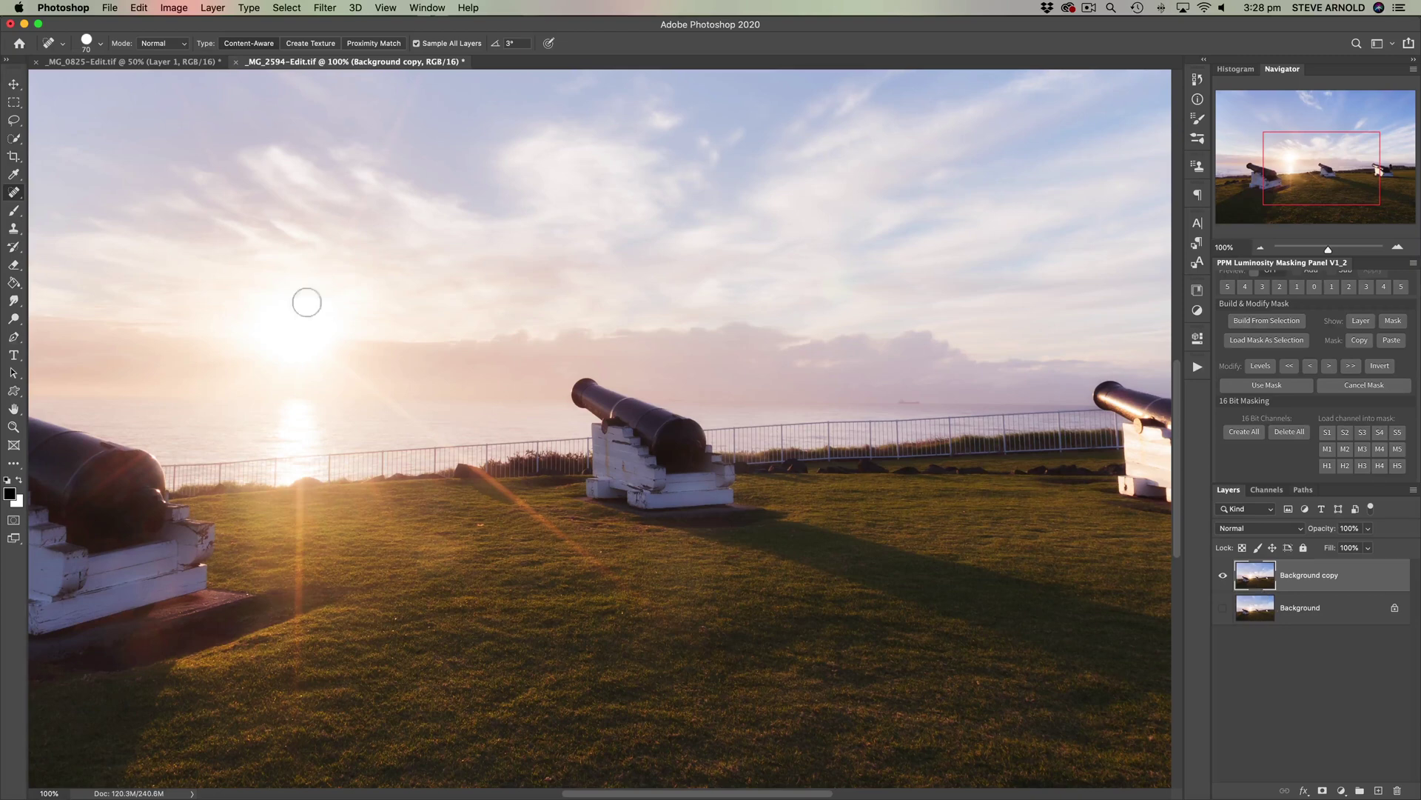
{"action": "left_click", "coordinate": [14, 126]}
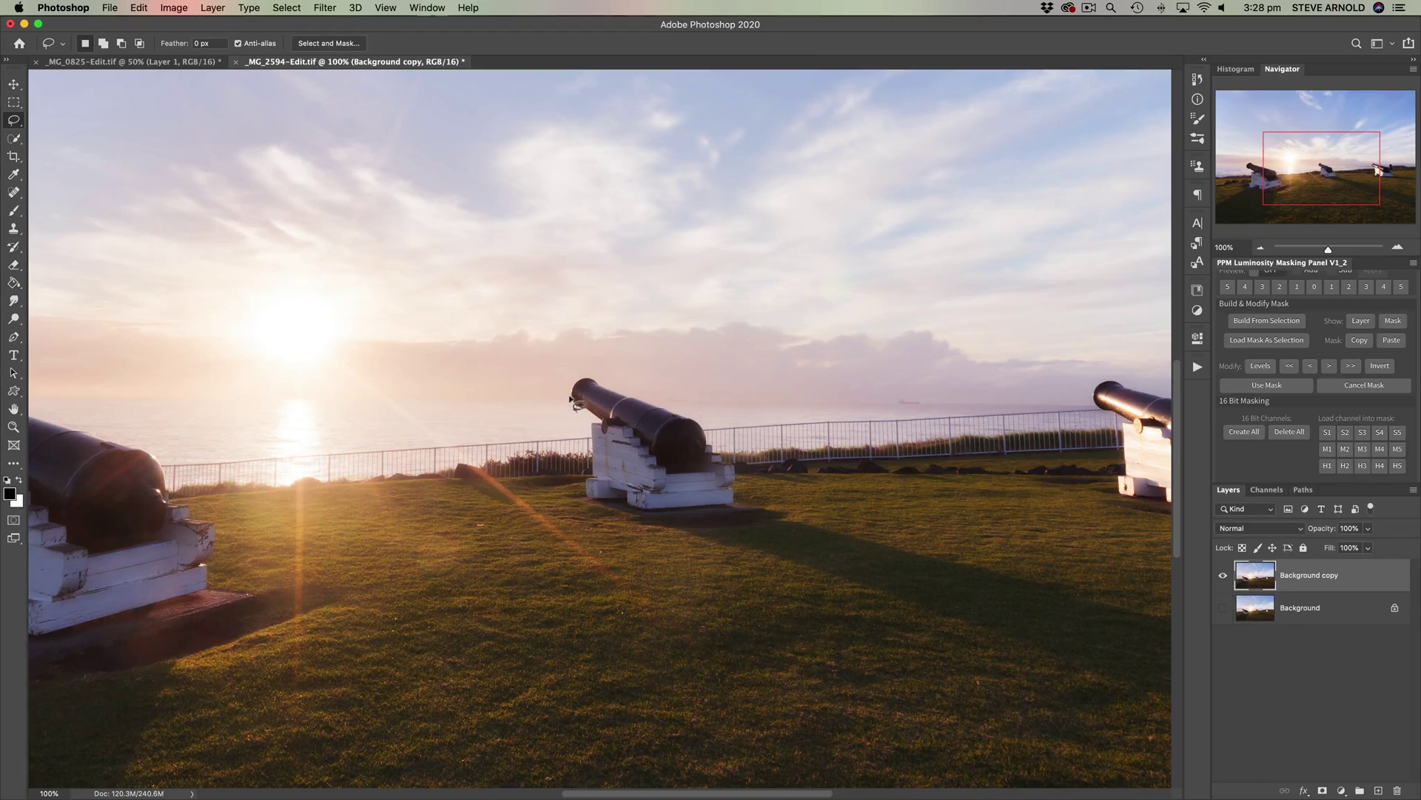
{"action": "mouse_move", "coordinate": [568, 394]}
{"action": "left_mouse_down"}
{"action": "mouse_move", "coordinate": [587, 421]}
{"action": "mouse_move", "coordinate": [593, 474]}
{"action": "mouse_move", "coordinate": [562, 494]}
{"action": "mouse_move", "coordinate": [569, 506]}
{"action": "mouse_move", "coordinate": [672, 536]}
{"action": "mouse_move", "coordinate": [791, 526]}
{"action": "mouse_move", "coordinate": [777, 501]}
{"action": "mouse_move", "coordinate": [742, 499]}
{"action": "mouse_move", "coordinate": [705, 419]}
{"action": "mouse_move", "coordinate": [598, 375]}
{"action": "mouse_move", "coordinate": [569, 399]}
{"action": "left_mouse_up"}
{"action": "key", "text": "Delete"}
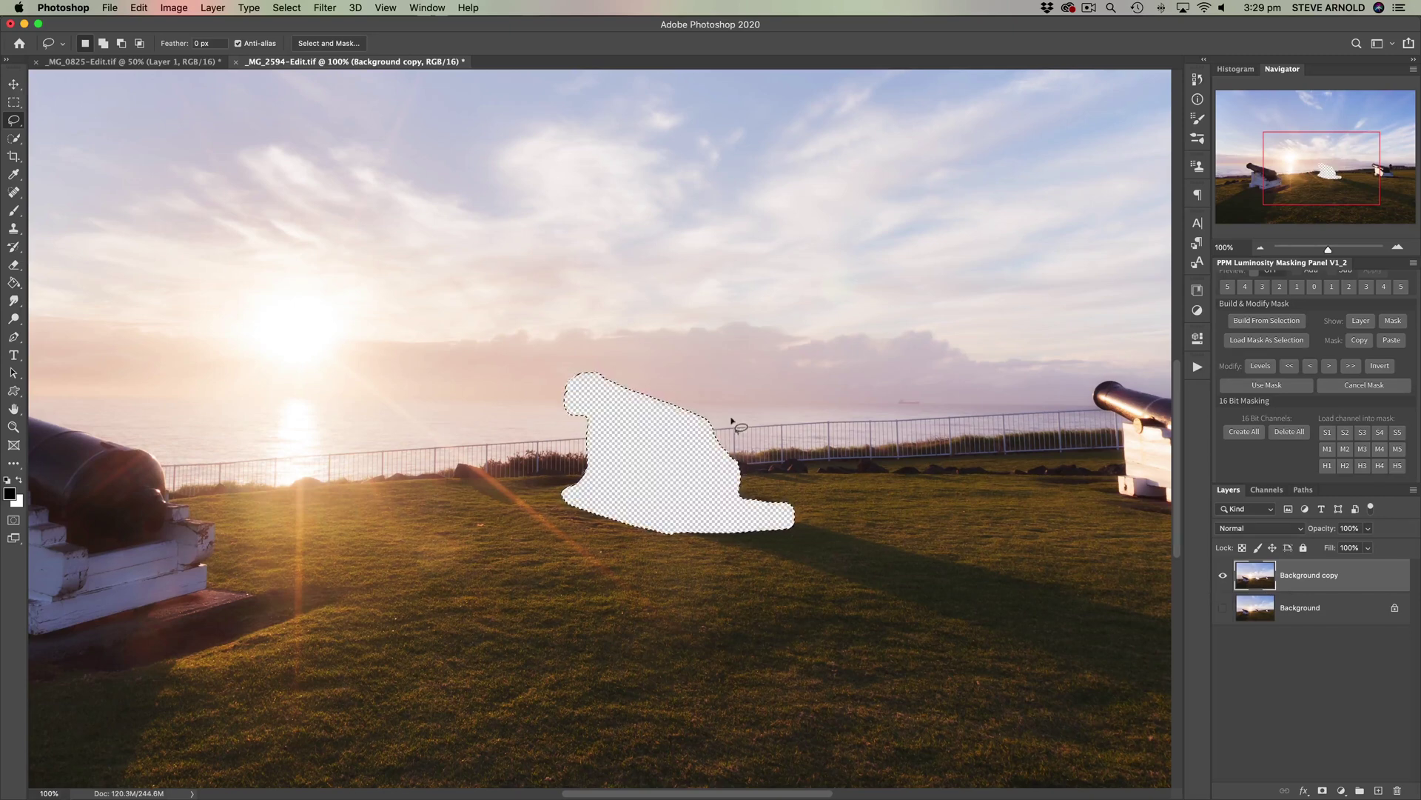
{"action": "key", "text": "super+d"}
Step: Copy the fence and shrub section just left of the hole onto a new layer and move it over the hole's left part
{"action": "mouse_move", "coordinate": [496, 419]}
{"action": "left_mouse_down"}
{"action": "mouse_move", "coordinate": [510, 484]}
{"action": "mouse_move", "coordinate": [580, 480]}
{"action": "mouse_move", "coordinate": [576, 419]}
{"action": "mouse_move", "coordinate": [495, 422]}
{"action": "left_mouse_up"}
{"action": "left_click", "coordinate": [139, 7]}
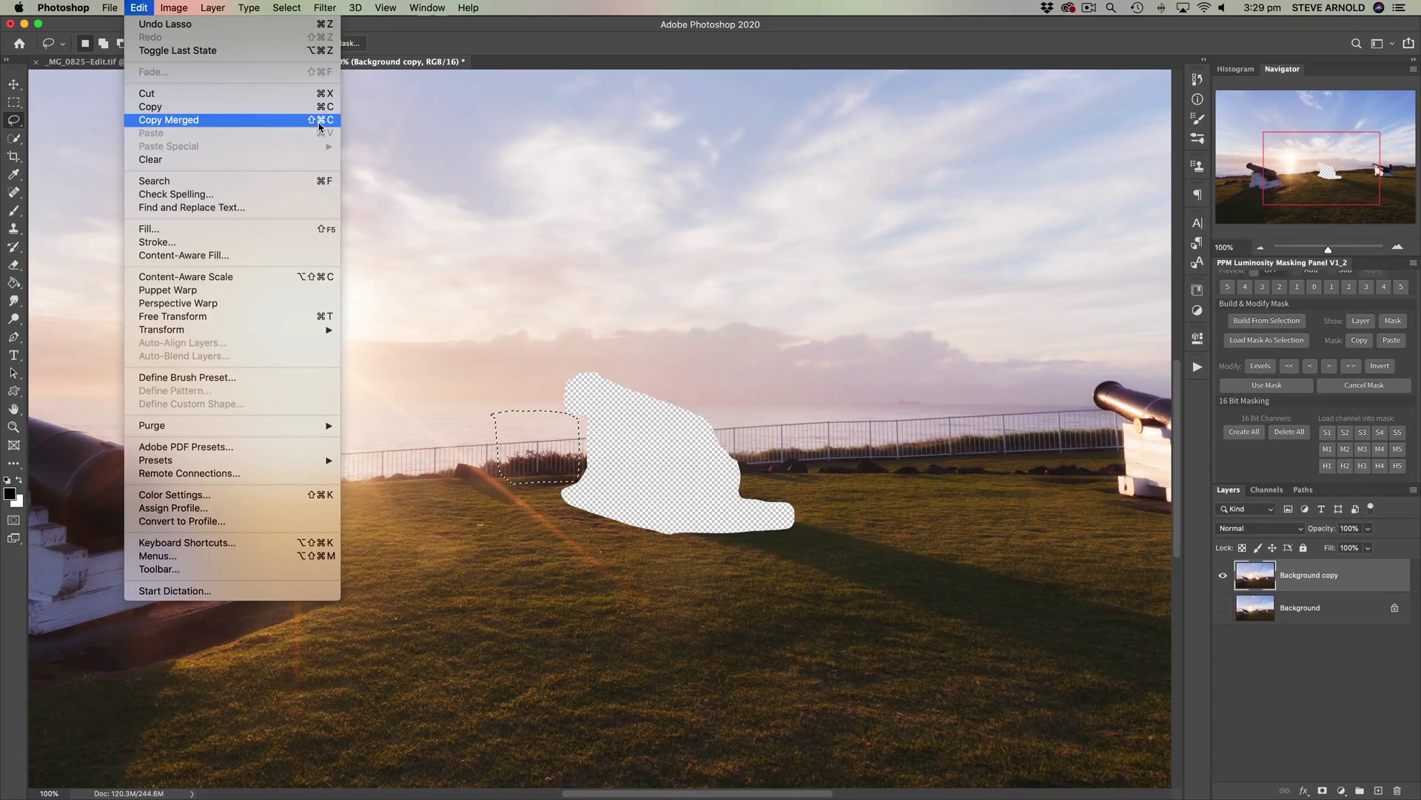
{"action": "left_click", "coordinate": [217, 124]}
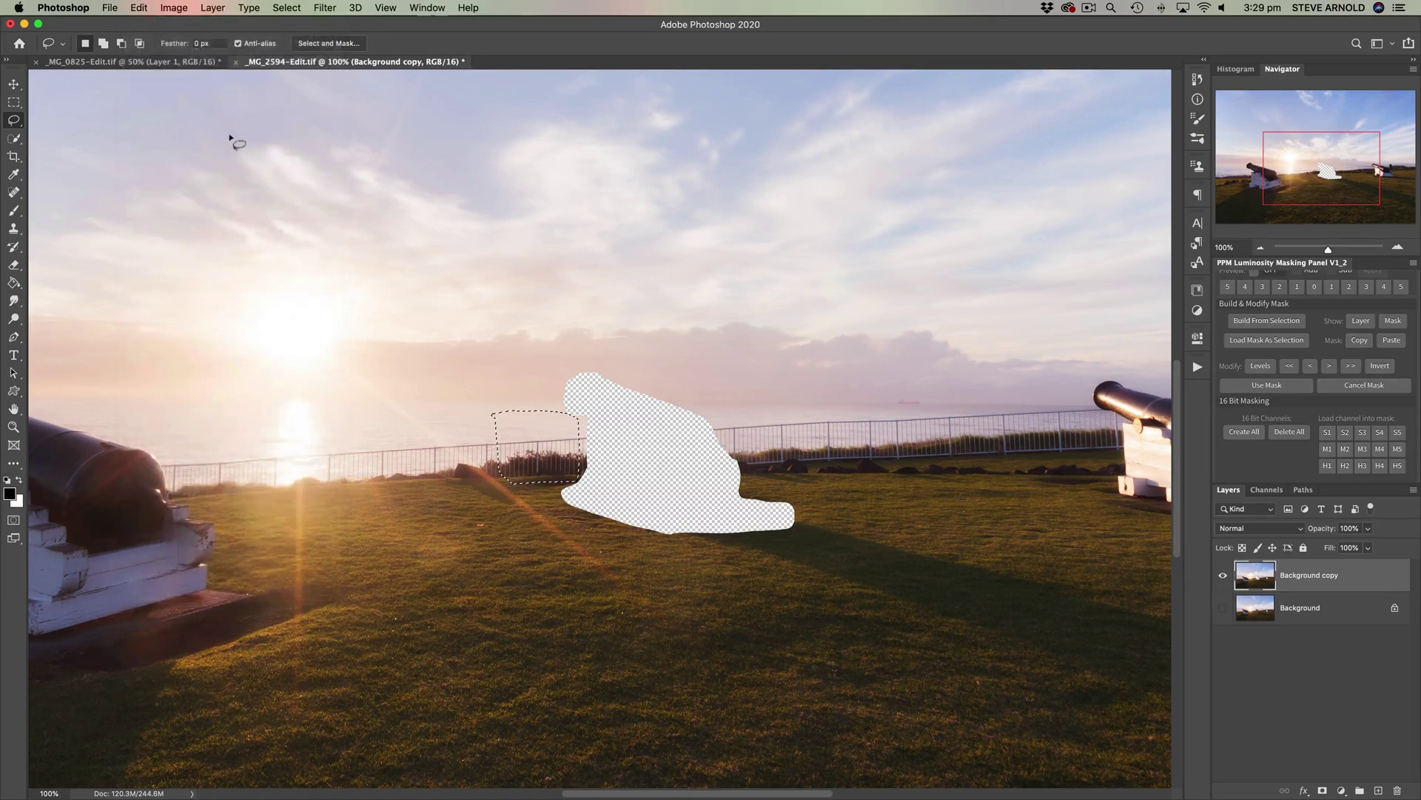
{"action": "left_click", "coordinate": [139, 7]}
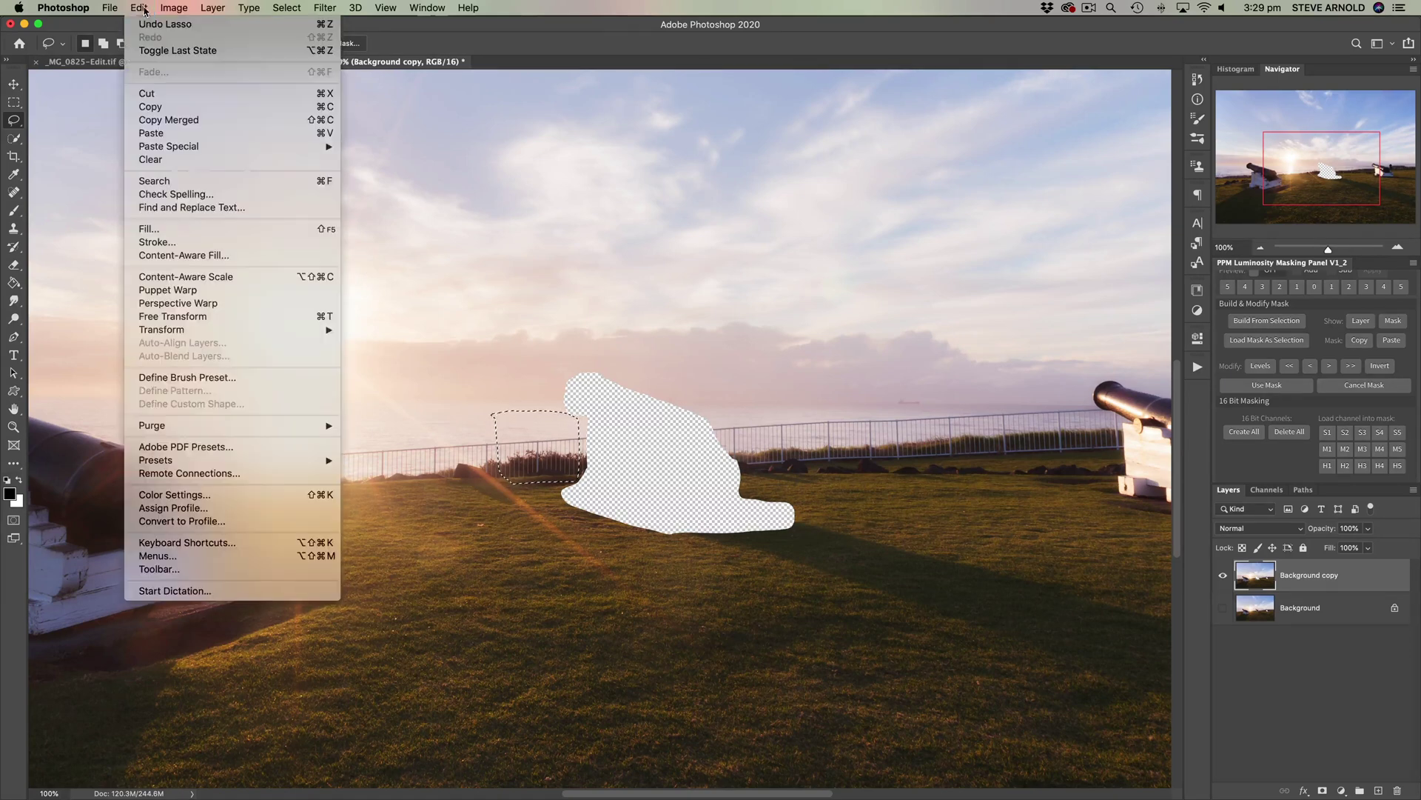
{"action": "left_click", "coordinate": [163, 133]}
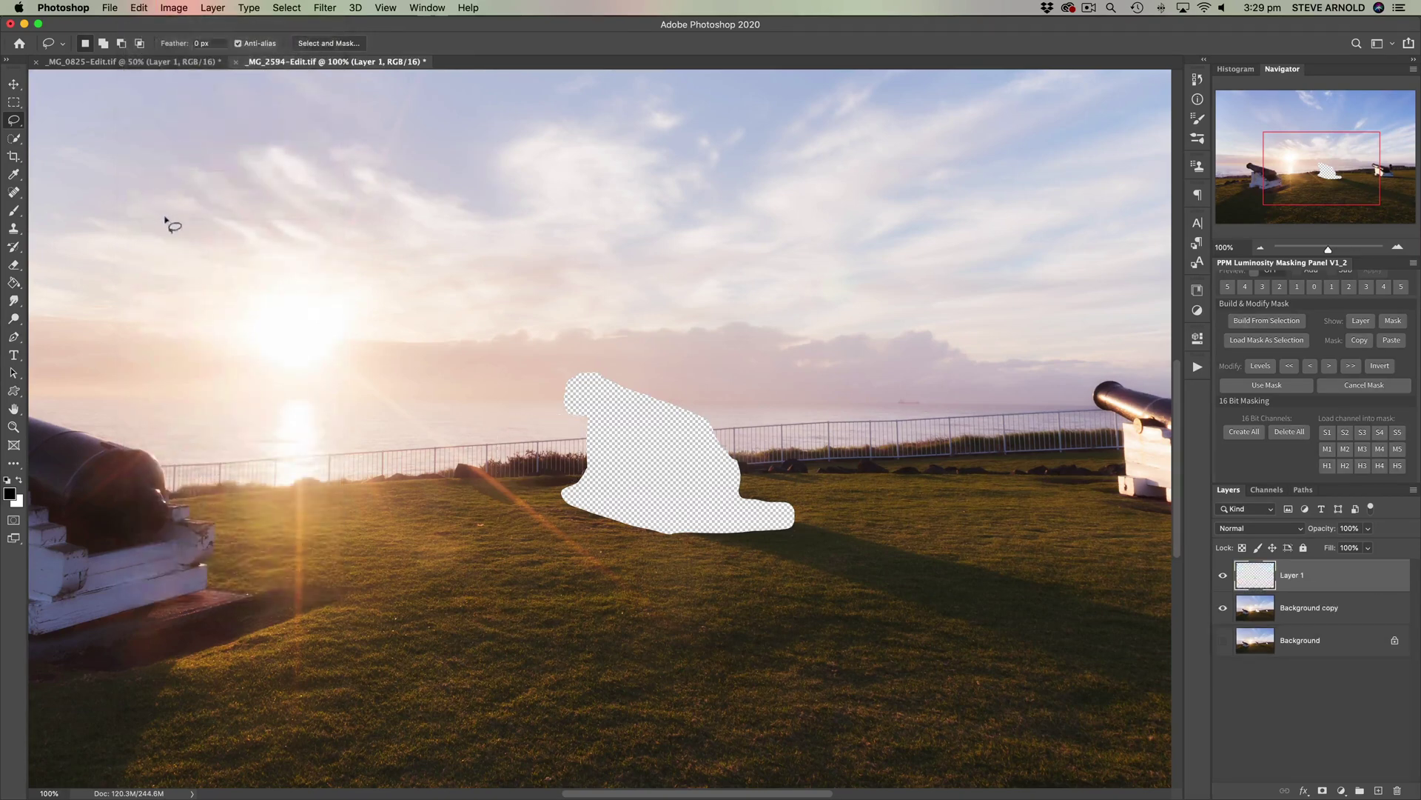
{"action": "left_click", "coordinate": [14, 84]}
{"action": "mouse_move", "coordinate": [622, 469]}
{"action": "left_mouse_down"}
{"action": "mouse_move", "coordinate": [575, 468]}
{"action": "mouse_move", "coordinate": [635, 465]}
{"action": "left_mouse_up"}
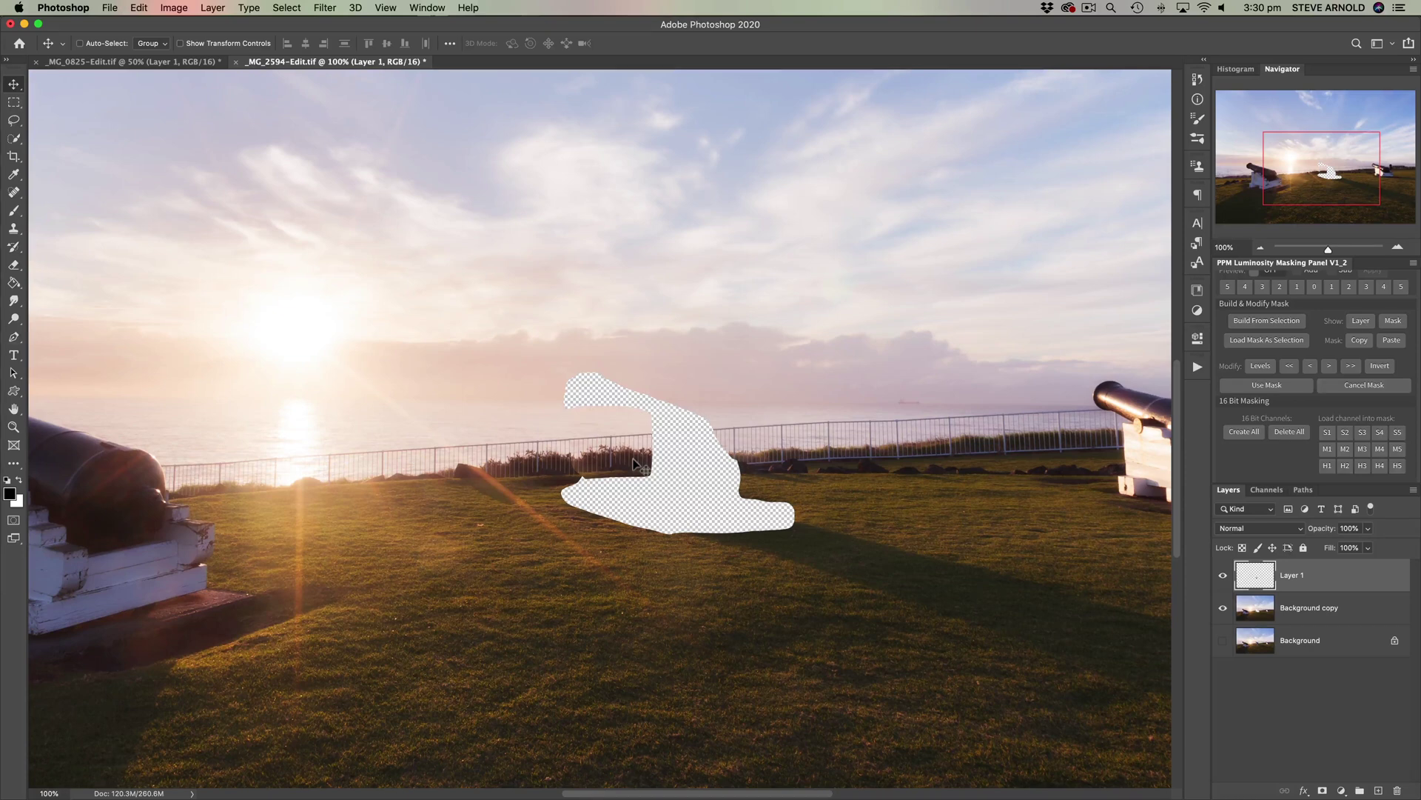
Step: Copy a lassoed fence section right of the hole onto another new layer and move it over the remaining fence gap
{"action": "left_click", "coordinate": [13, 120]}
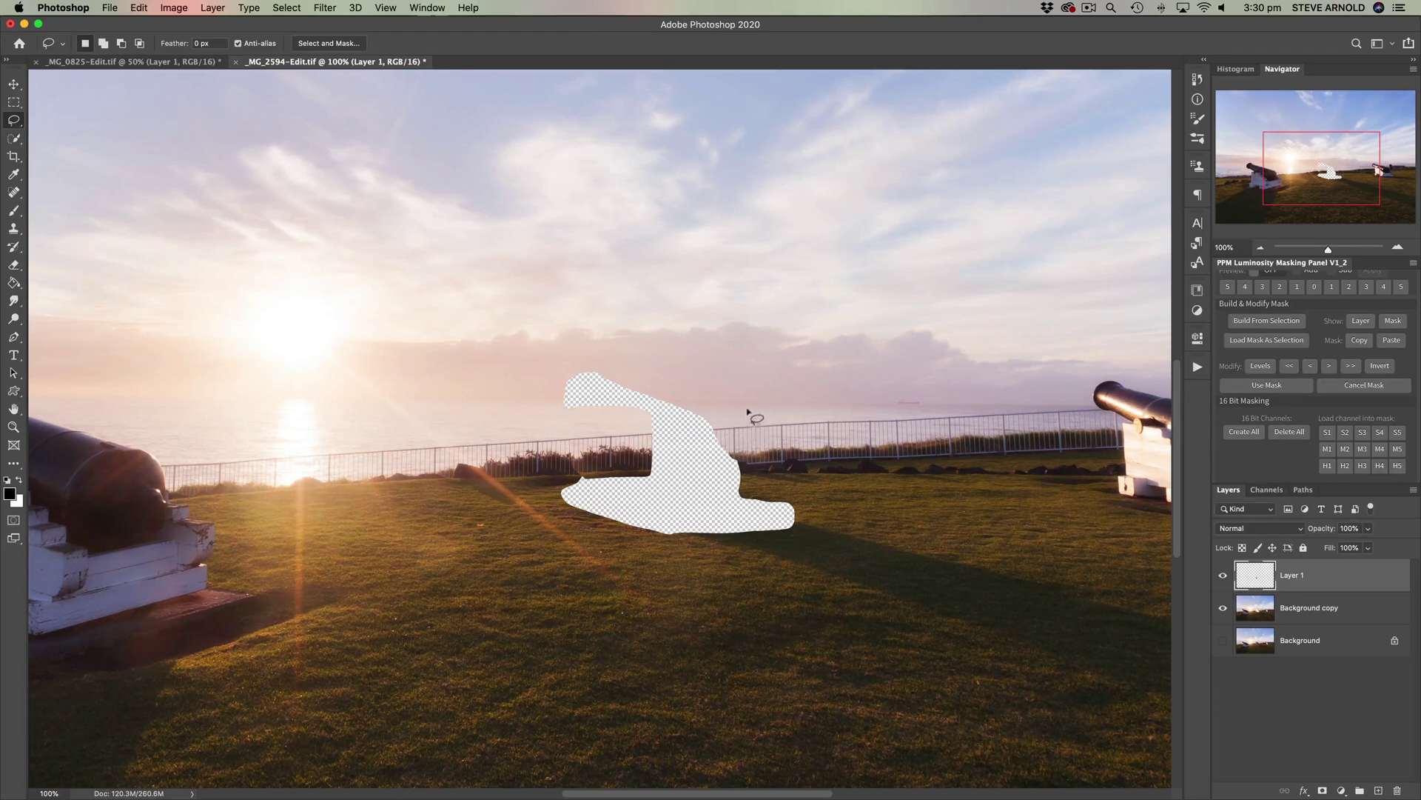
{"action": "mouse_move", "coordinate": [747, 410]}
{"action": "left_mouse_down"}
{"action": "mouse_move", "coordinate": [752, 467]}
{"action": "mouse_move", "coordinate": [817, 474]}
{"action": "left_mouse_up"}
{"action": "mouse_move", "coordinate": [826, 460]}
{"action": "left_mouse_down"}
{"action": "mouse_move", "coordinate": [824, 413]}
{"action": "mouse_move", "coordinate": [748, 411]}
{"action": "left_mouse_up"}
{"action": "left_click", "coordinate": [138, 8]}
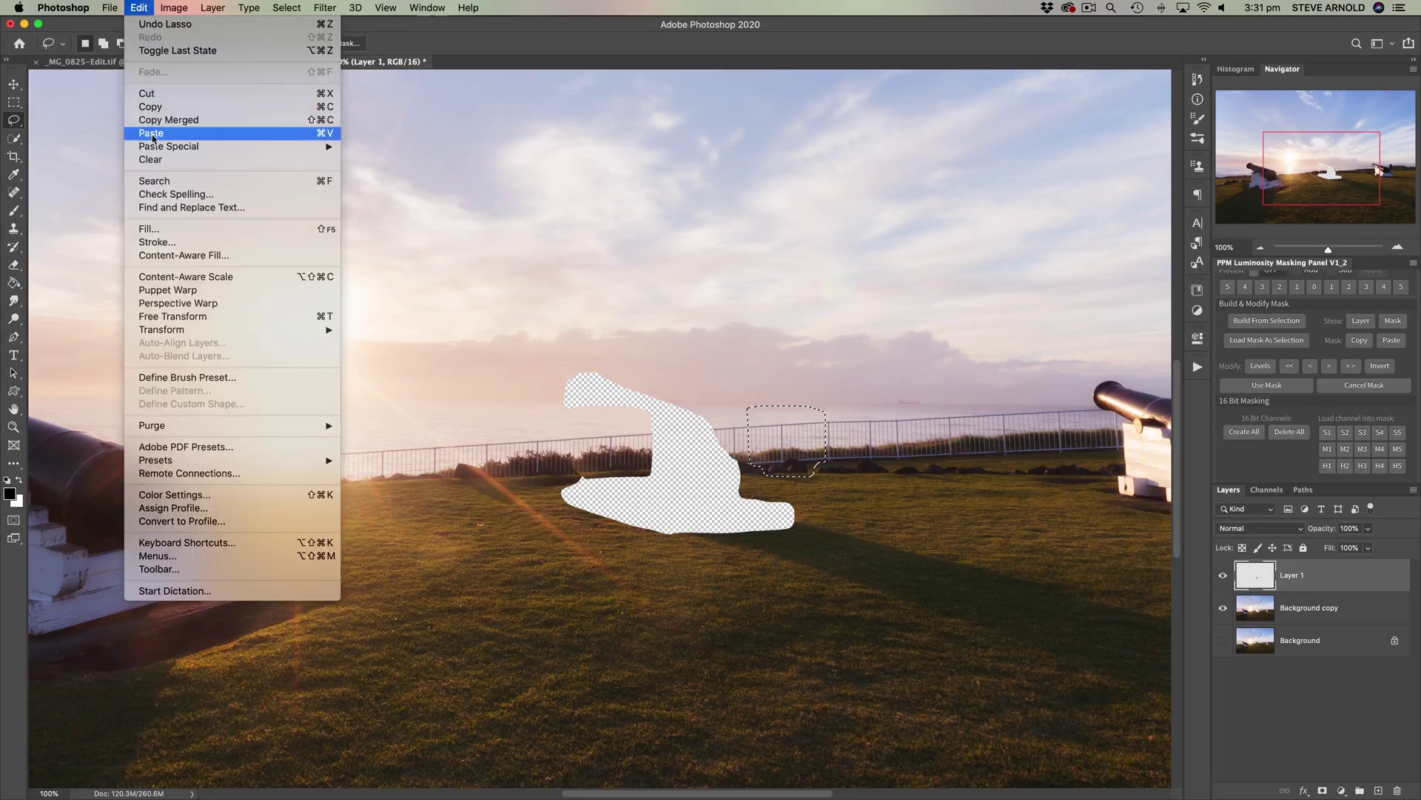
{"action": "left_click", "coordinate": [153, 138]}
{"action": "key", "text": "v"}
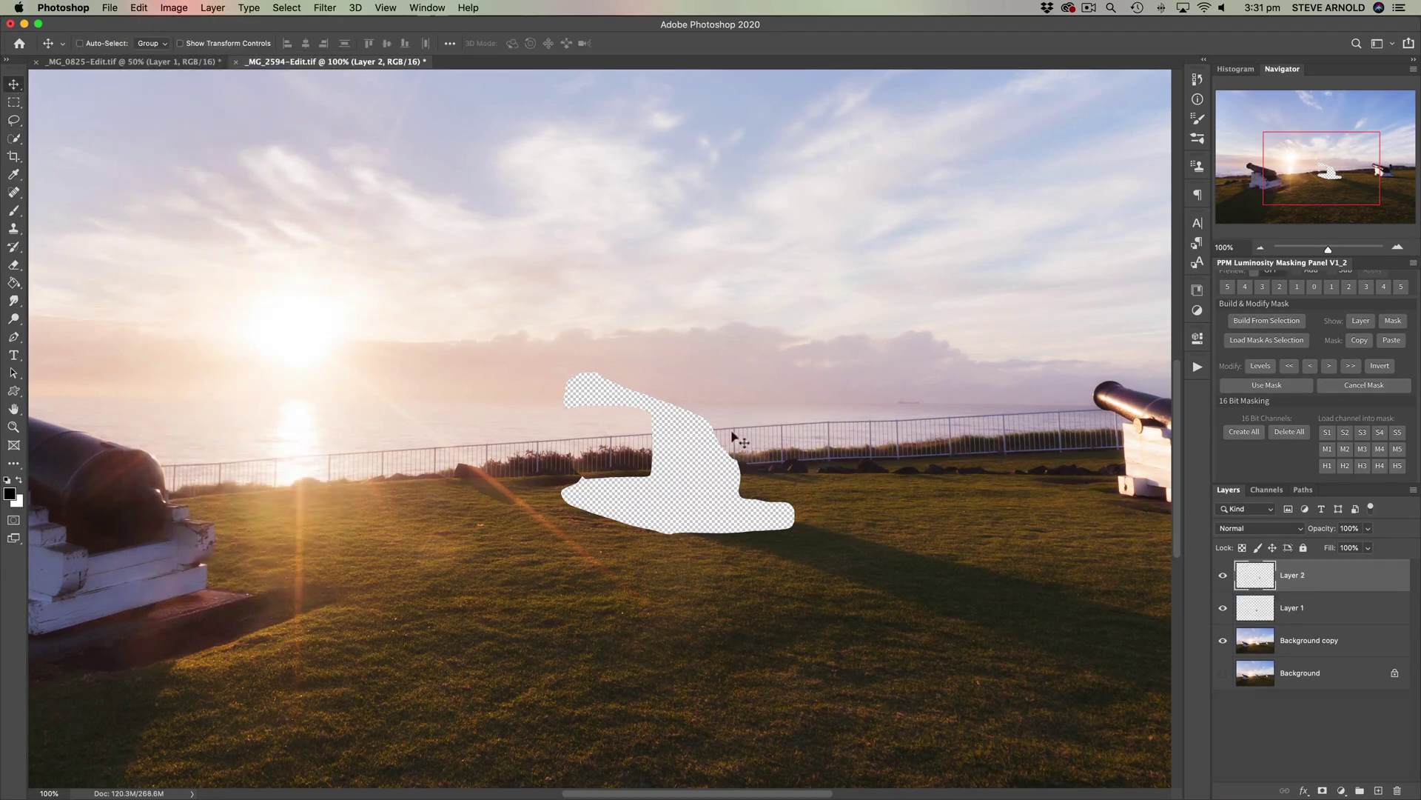
{"action": "left_click_drag", "start_coordinate": [741, 454], "coordinate": [646, 462]}
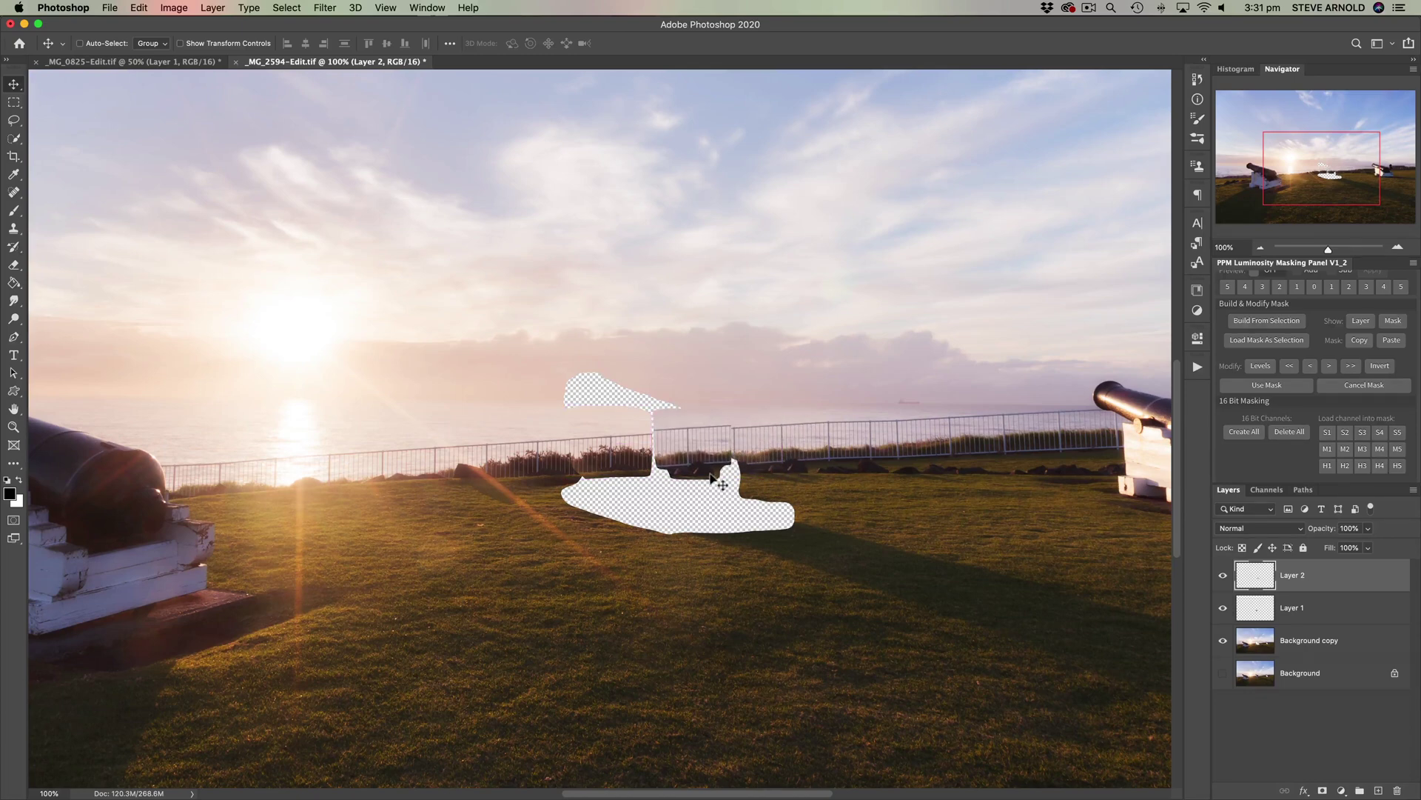
Step: Nudge the second pasted fence section sideways to line its railing up with the existing fence
{"action": "key", "text": "Right"}
{"action": "key", "text": "Right"}
{"action": "key", "text": "Right"}
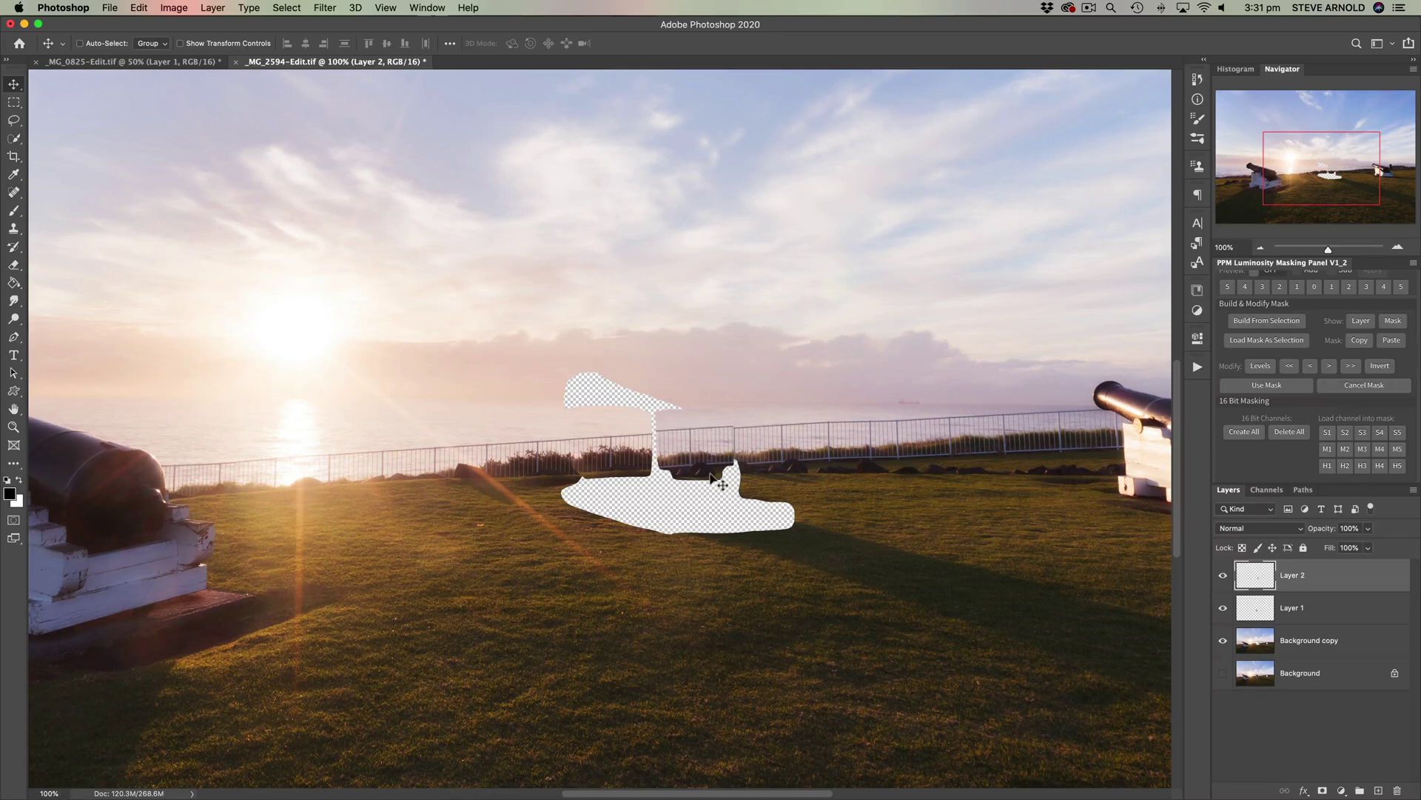
{"action": "key", "text": "Right"}
{"action": "key", "text": "Right"}
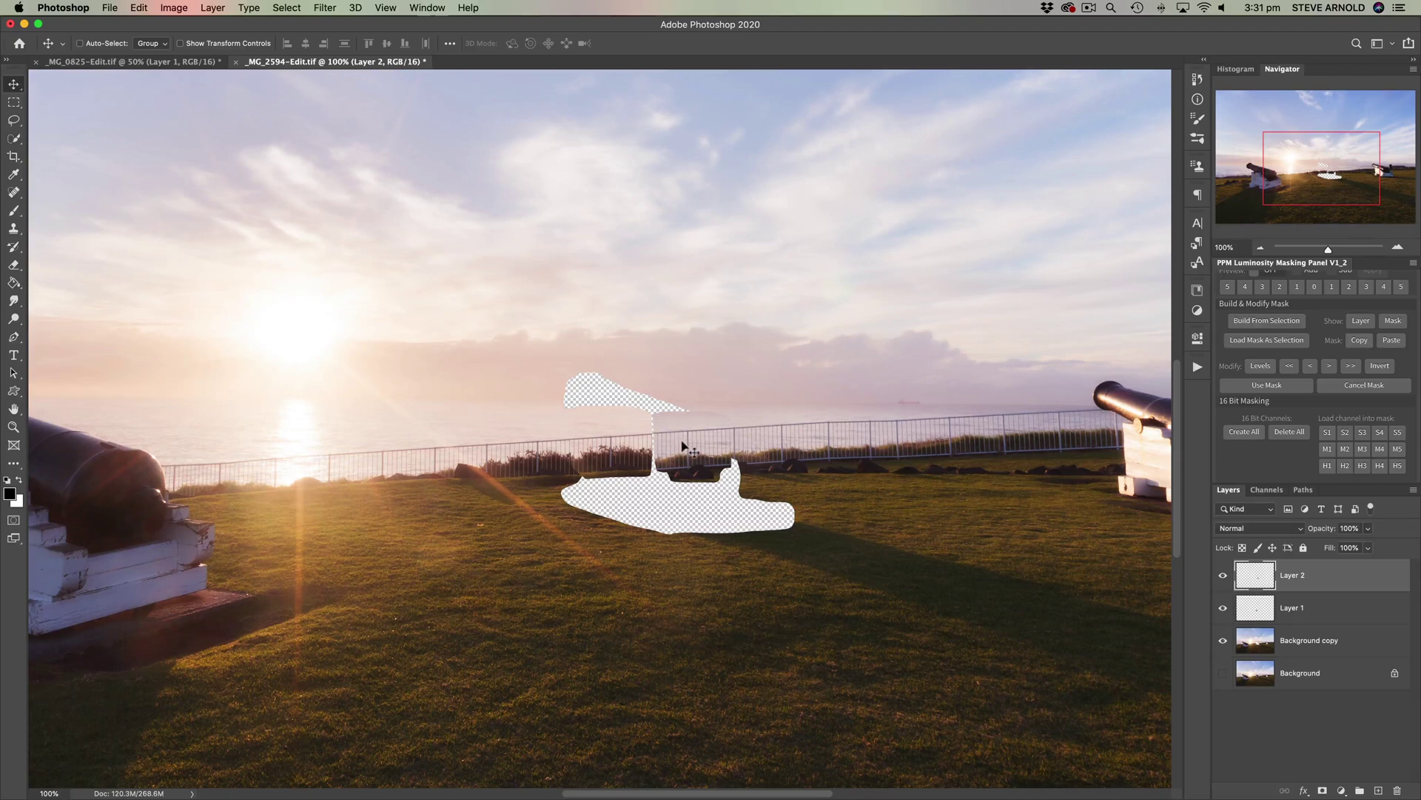
Step: Warp the fence patch on Layer 2 by pulling its lower-left corner slightly outward, and compare it with the layer hidden and shown
{"action": "left_click", "coordinate": [139, 7]}
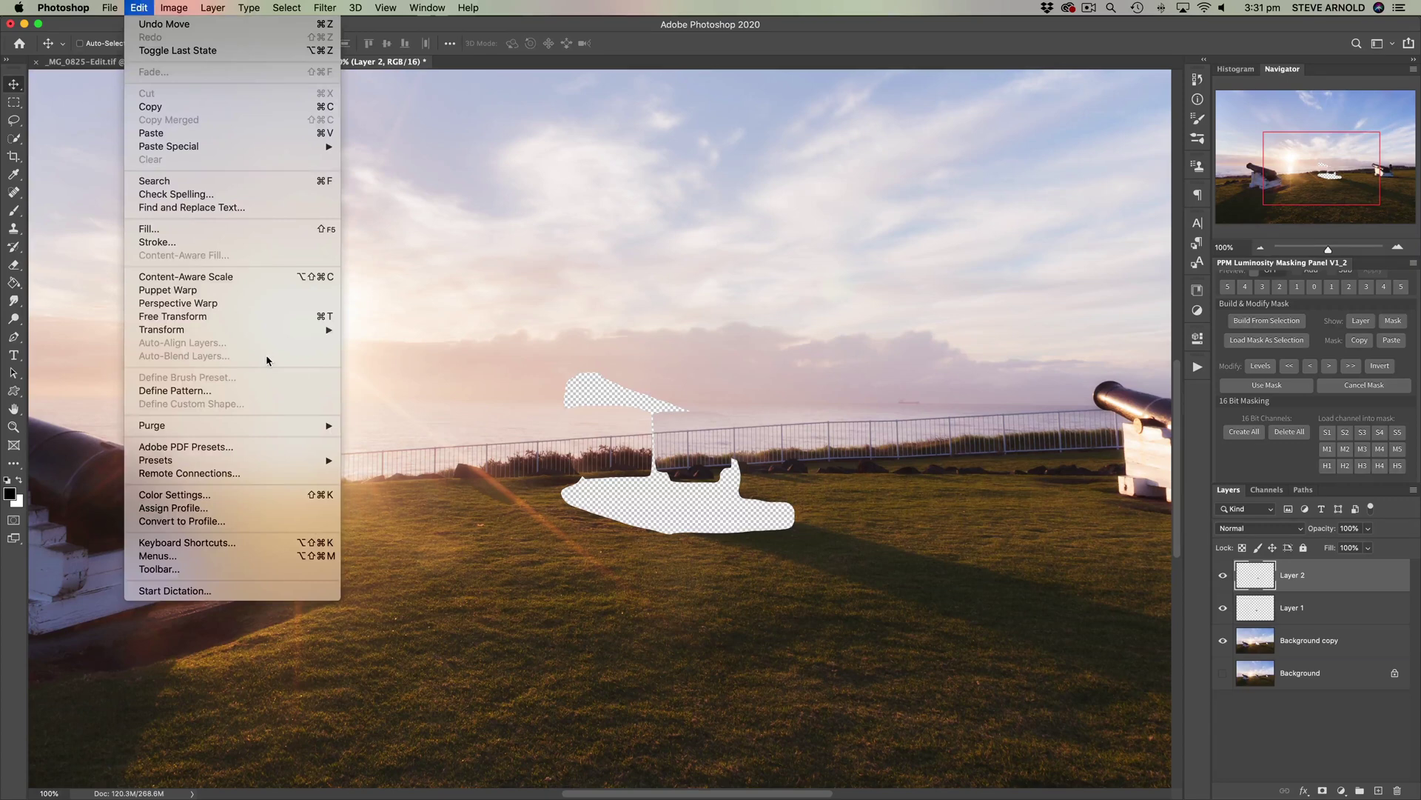
{"action": "mouse_move", "coordinate": [216, 330]}
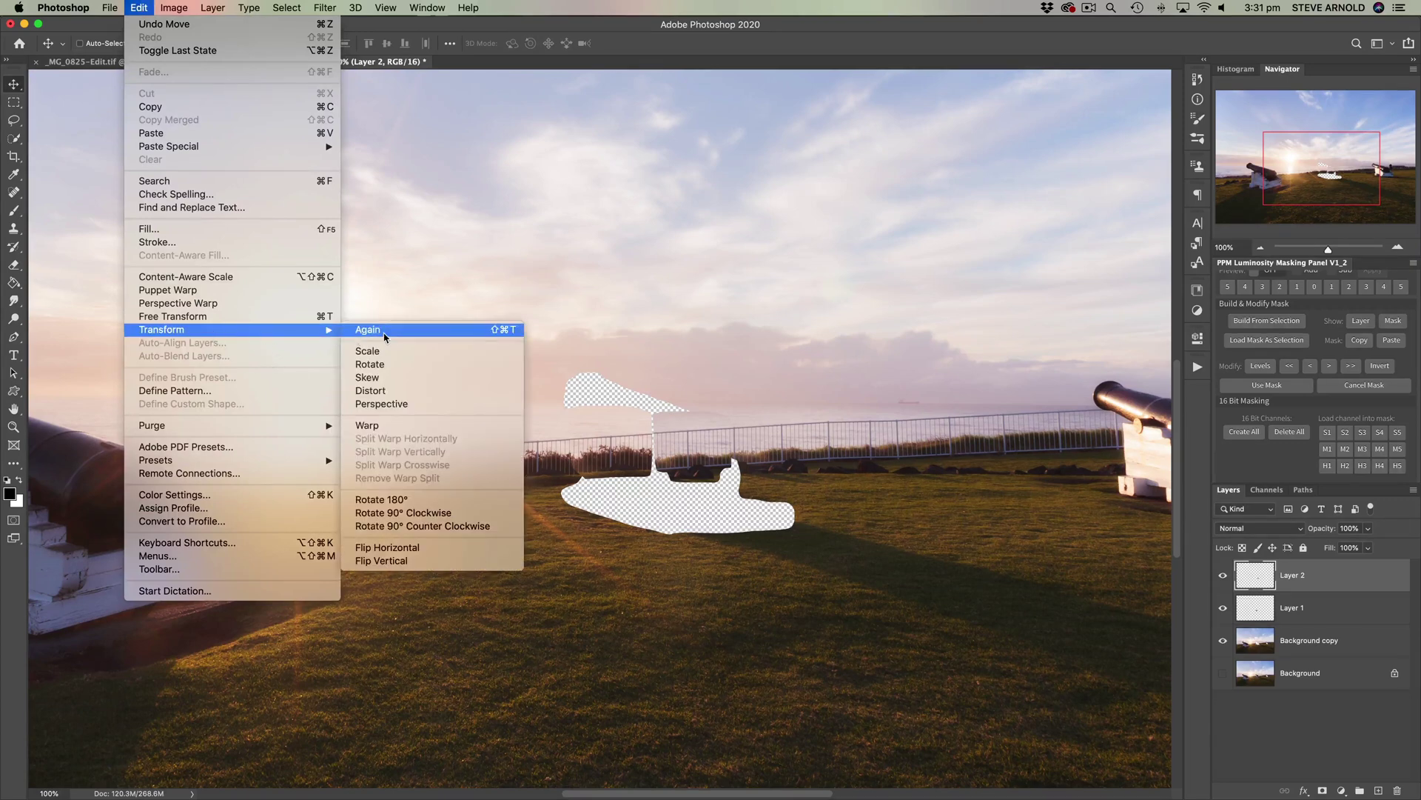
{"action": "left_click", "coordinate": [407, 427]}
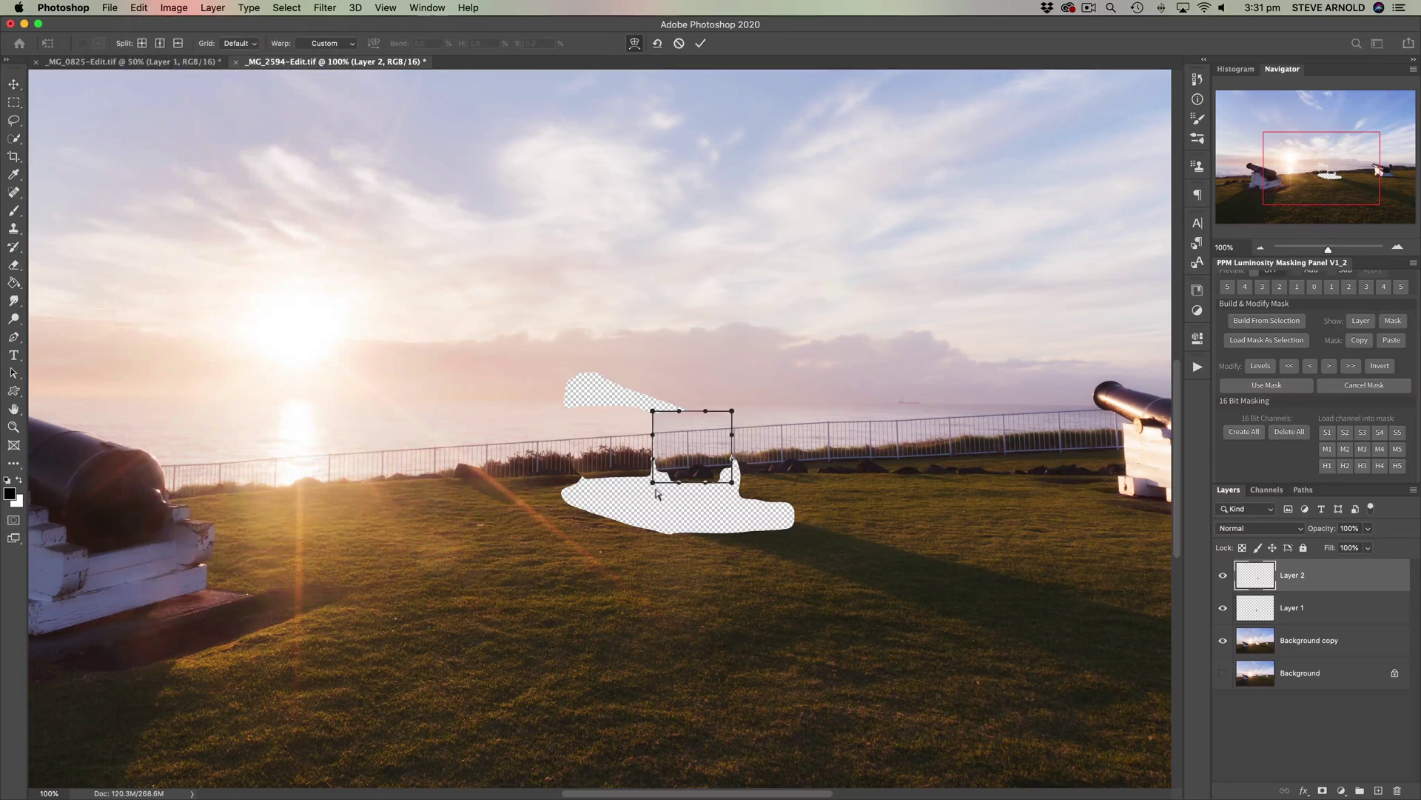
{"action": "left_click_drag", "start_coordinate": [652, 482], "coordinate": [645, 442]}
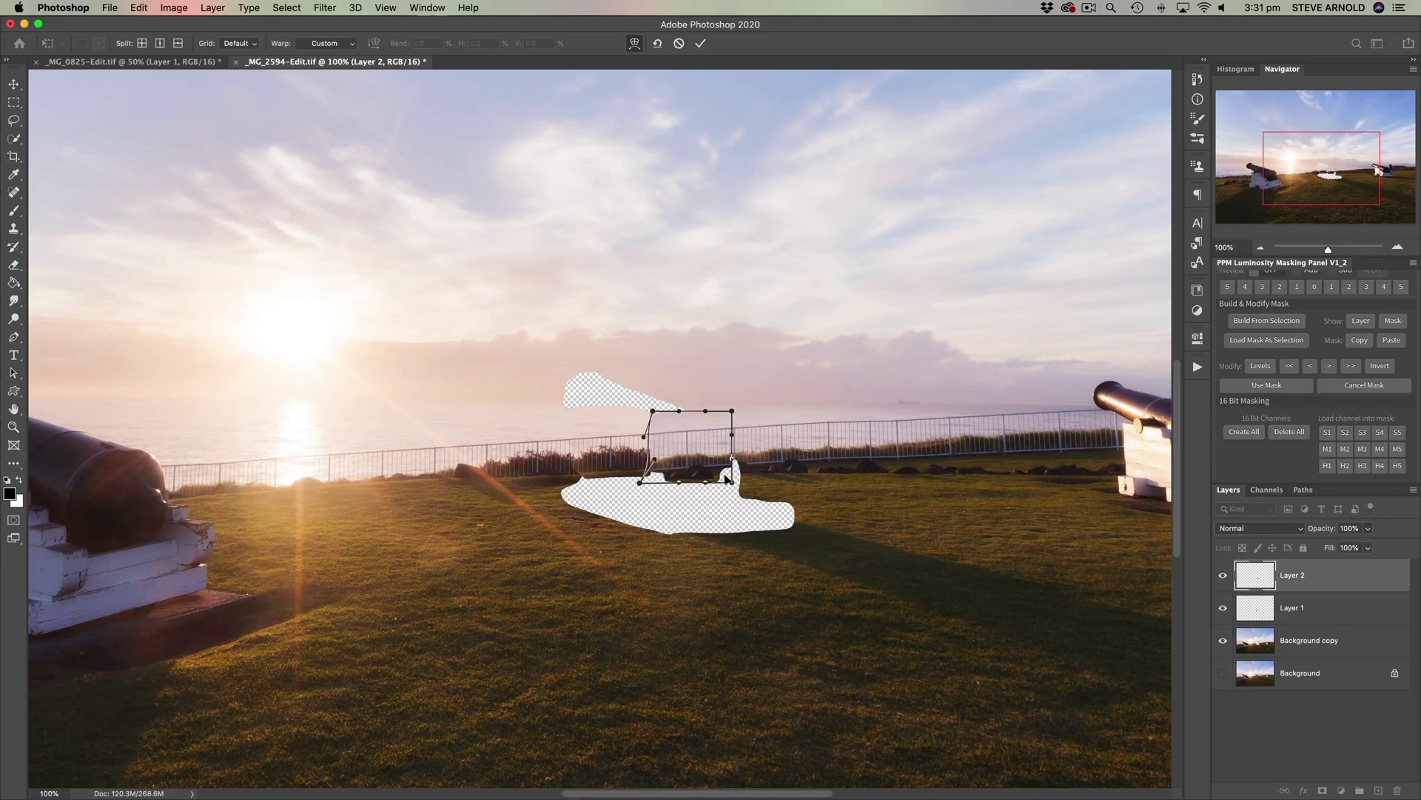
{"action": "key", "text": "Return"}
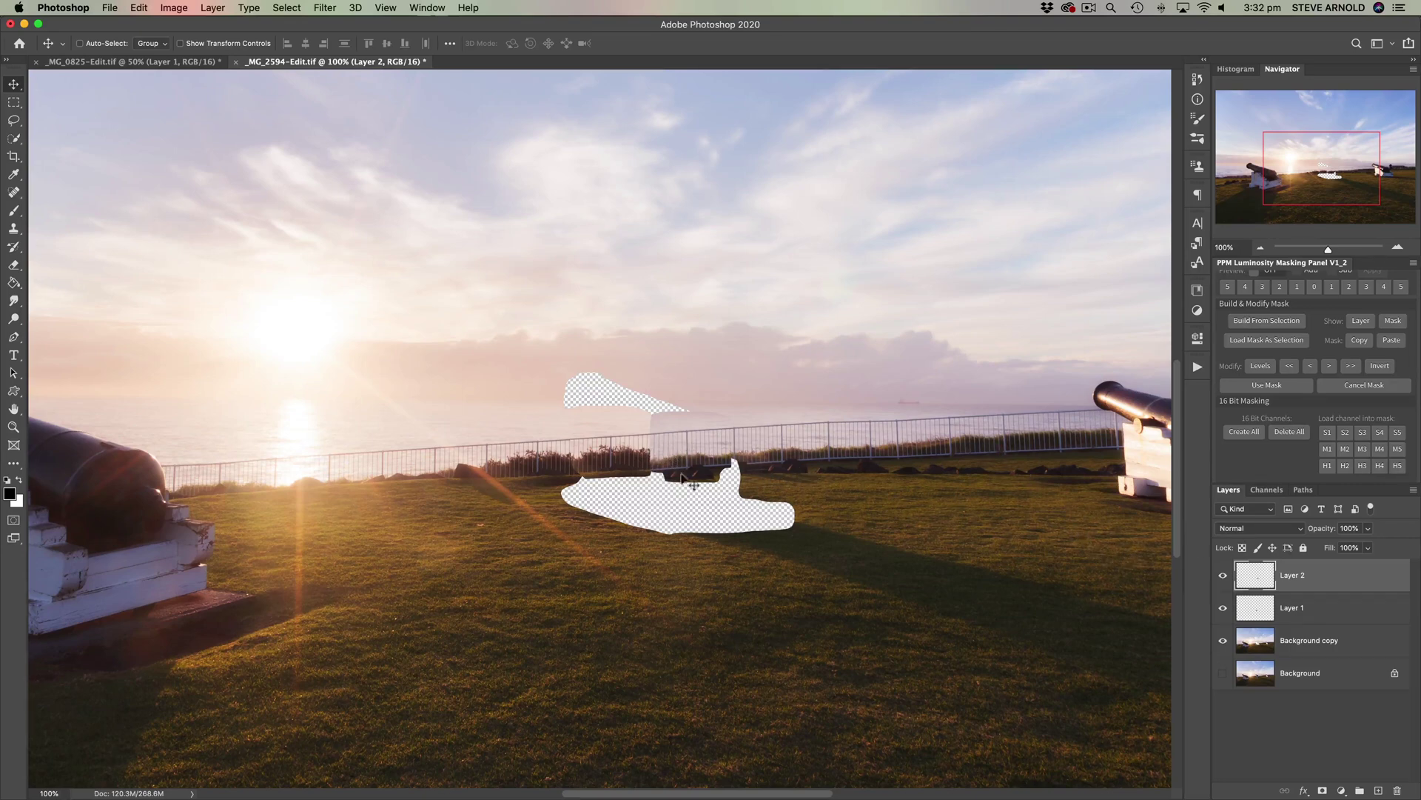
{"action": "left_click", "coordinate": [1223, 575]}
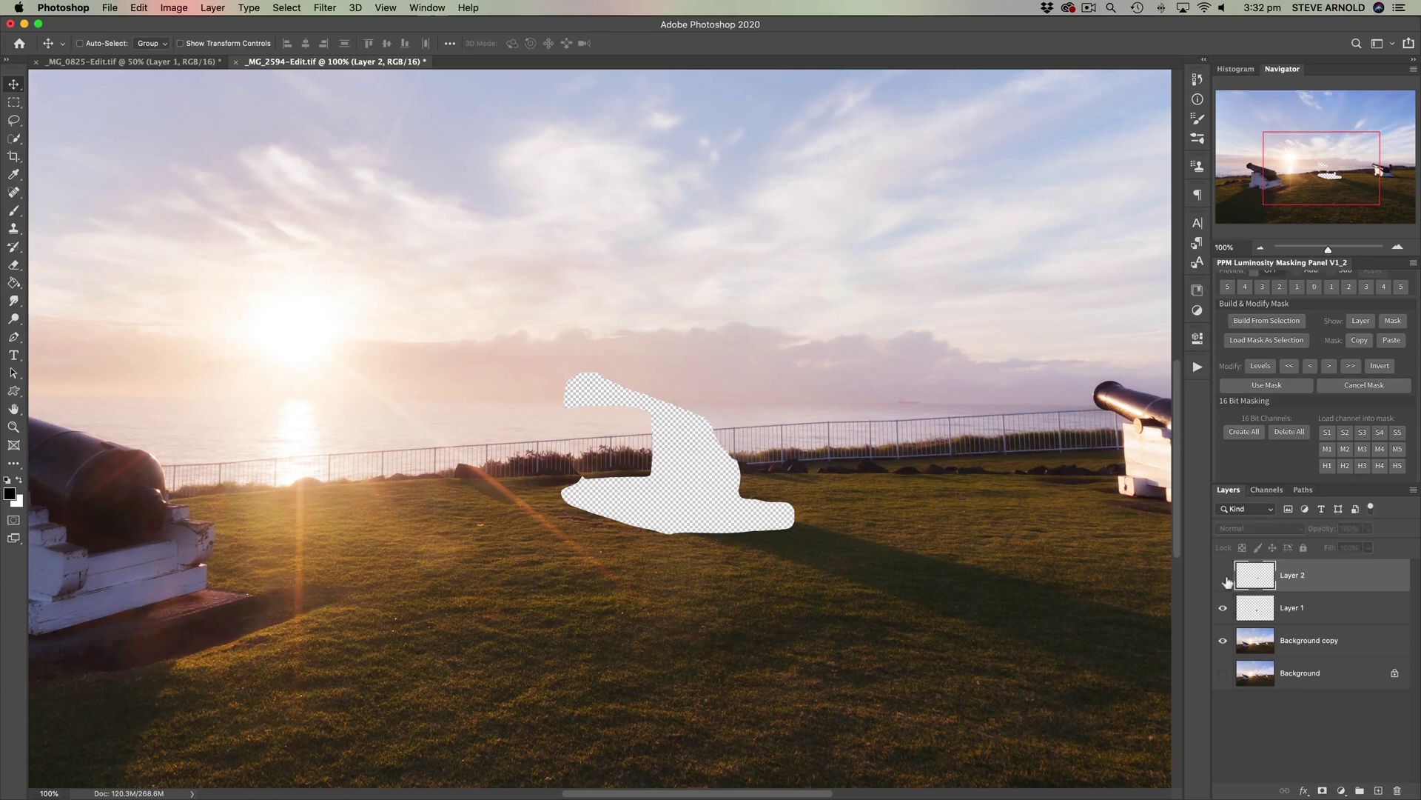
{"action": "left_click", "coordinate": [1223, 577]}
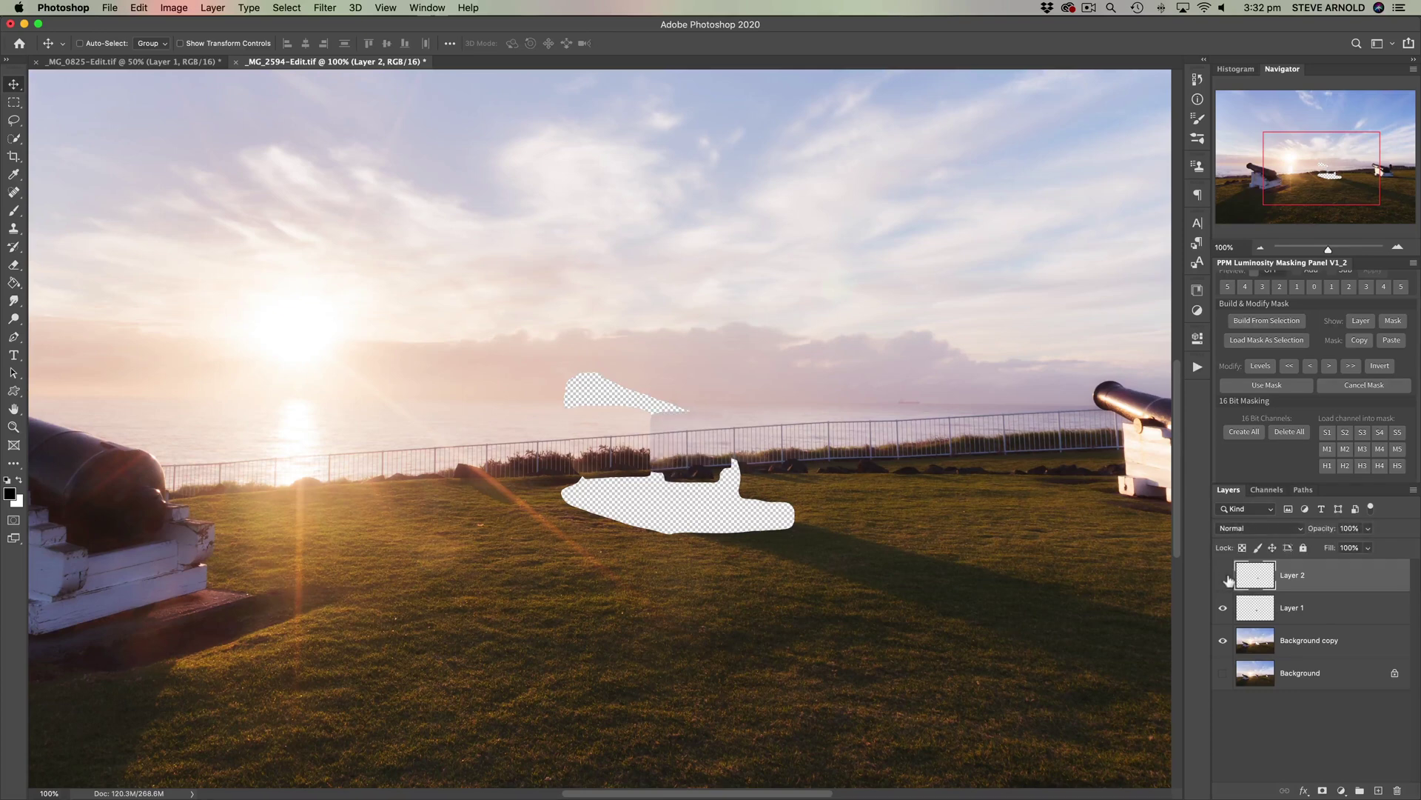
{"action": "left_click", "coordinate": [1223, 576]}
{"action": "left_click", "coordinate": [1223, 576]}
Step: Add a layer mask to Layer 2, working at 200% around the patched fence, and compare the patch hidden and shown
{"action": "left_click", "coordinate": [1398, 247]}
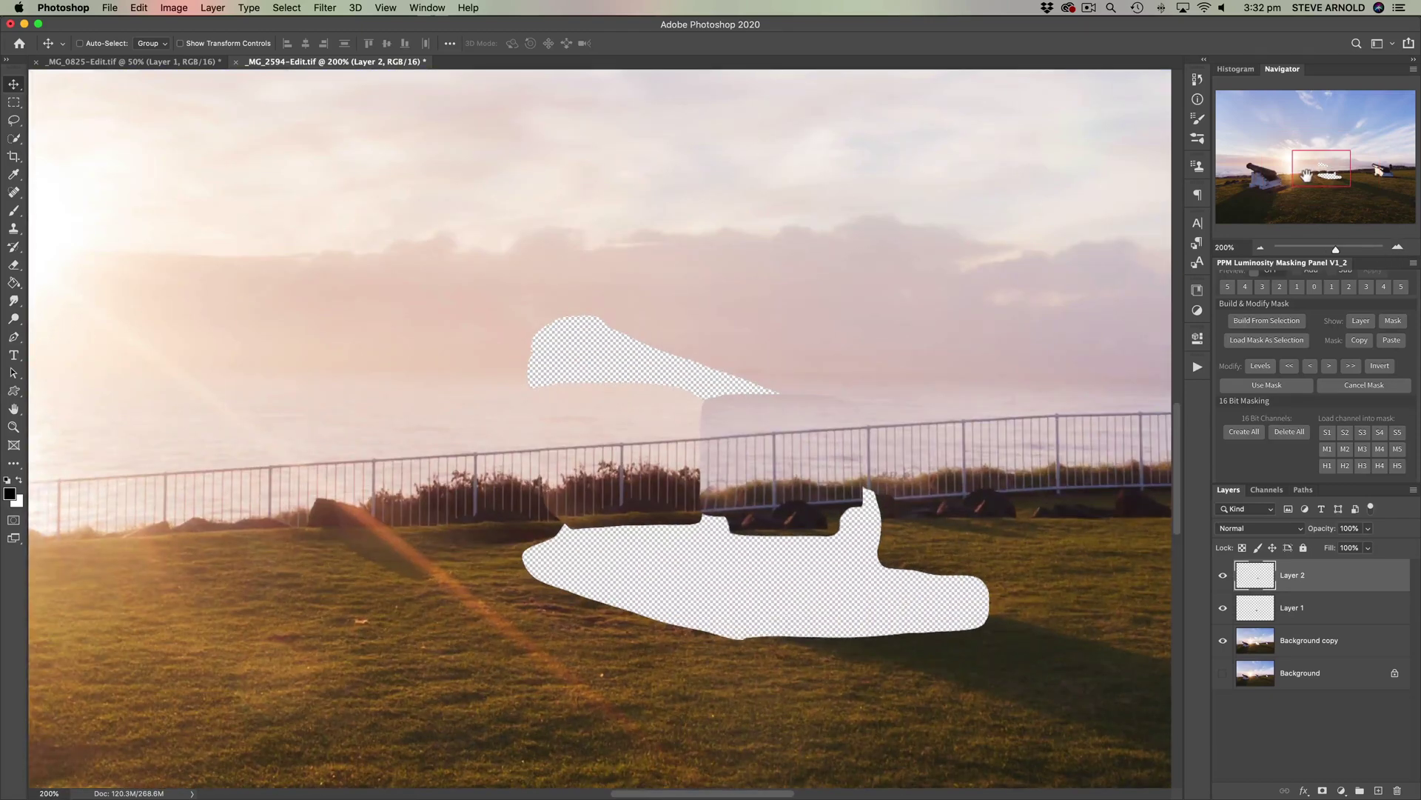
{"action": "left_click_drag", "start_coordinate": [1308, 176], "coordinate": [1311, 177]}
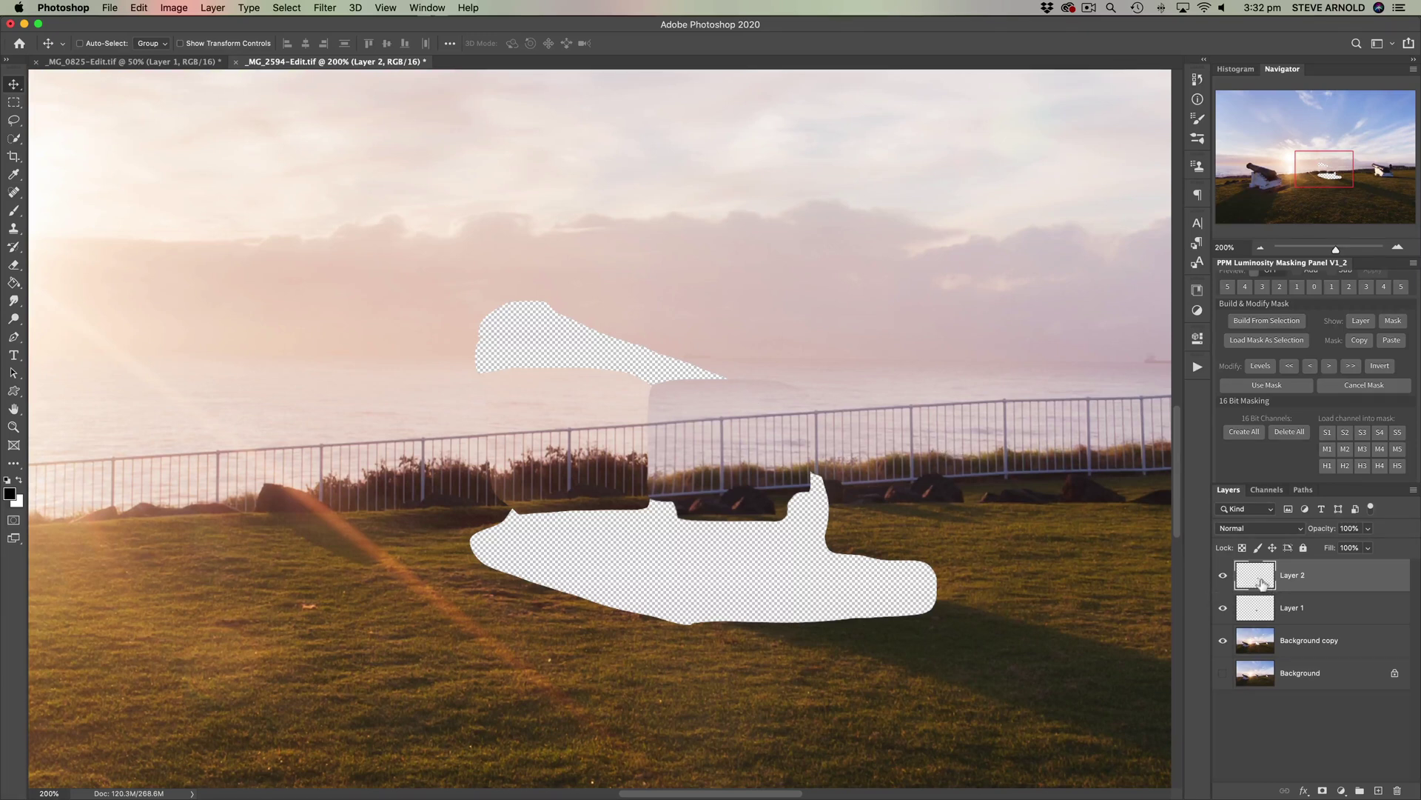
{"action": "left_click", "coordinate": [1323, 790]}
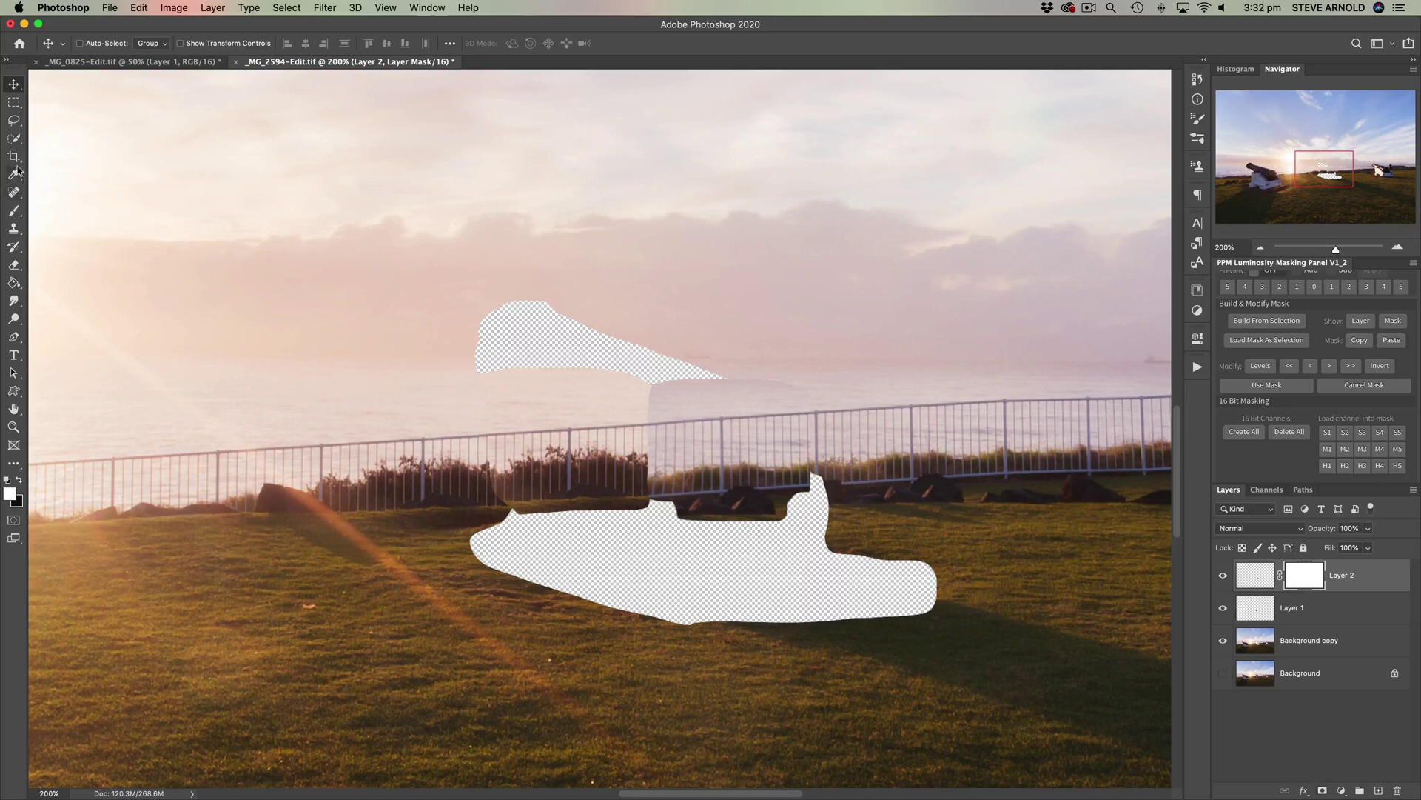
{"action": "left_click", "coordinate": [1223, 581]}
{"action": "left_click", "coordinate": [1223, 582]}
Step: Paint black on Layer 2's mask with a 20% opacity brush, reduced to sizes 45 and 25, hiding the mismatched sea above the railing
{"action": "left_click", "coordinate": [14, 210]}
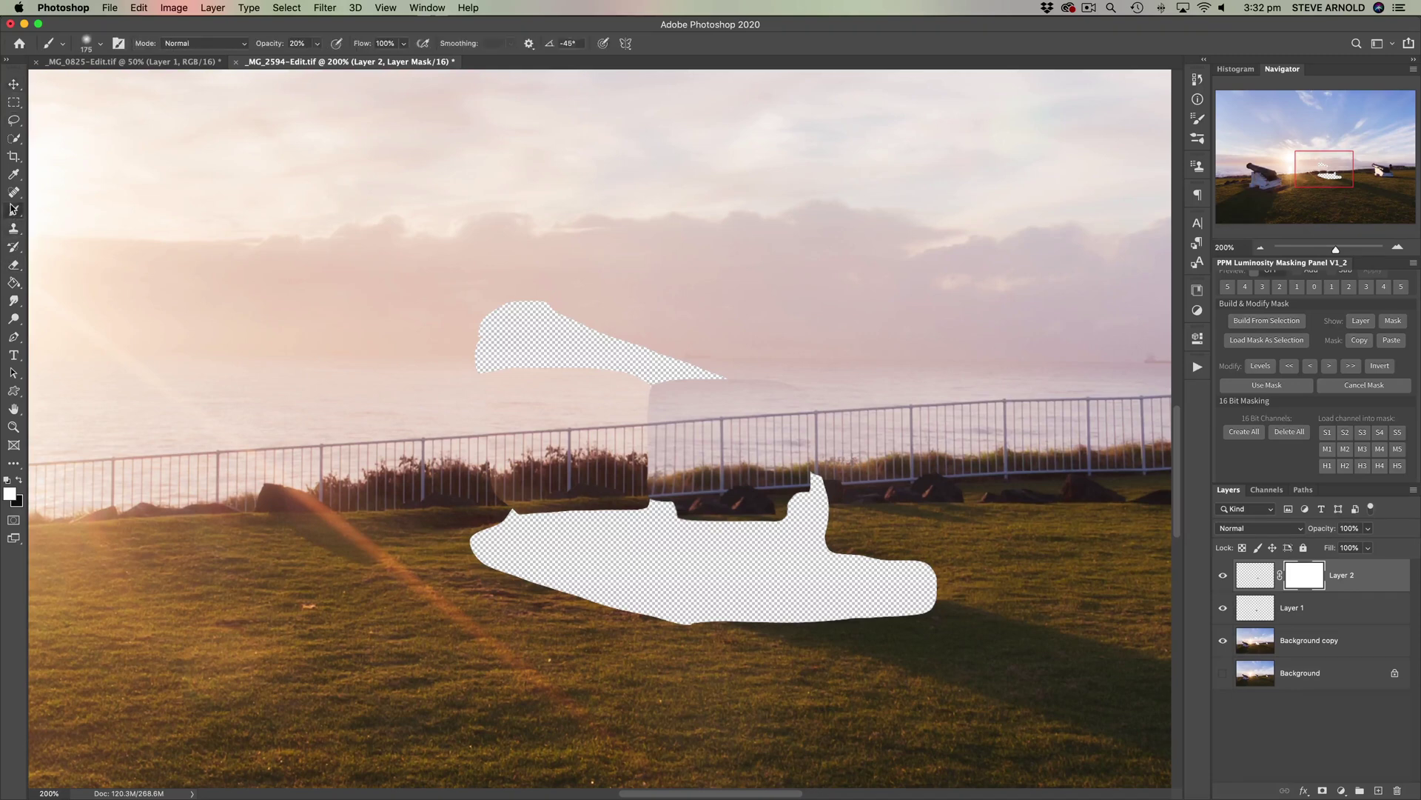
{"action": "left_click", "coordinate": [18, 480]}
{"action": "key", "text": "bracketleft"}
{"action": "key", "text": "bracketleft"}
{"action": "key", "text": "bracketleft"}
{"action": "key", "text": "bracketleft"}
{"action": "key", "text": "bracketleft"}
{"action": "key", "text": "bracketleft"}
{"action": "key", "text": "bracketleft"}
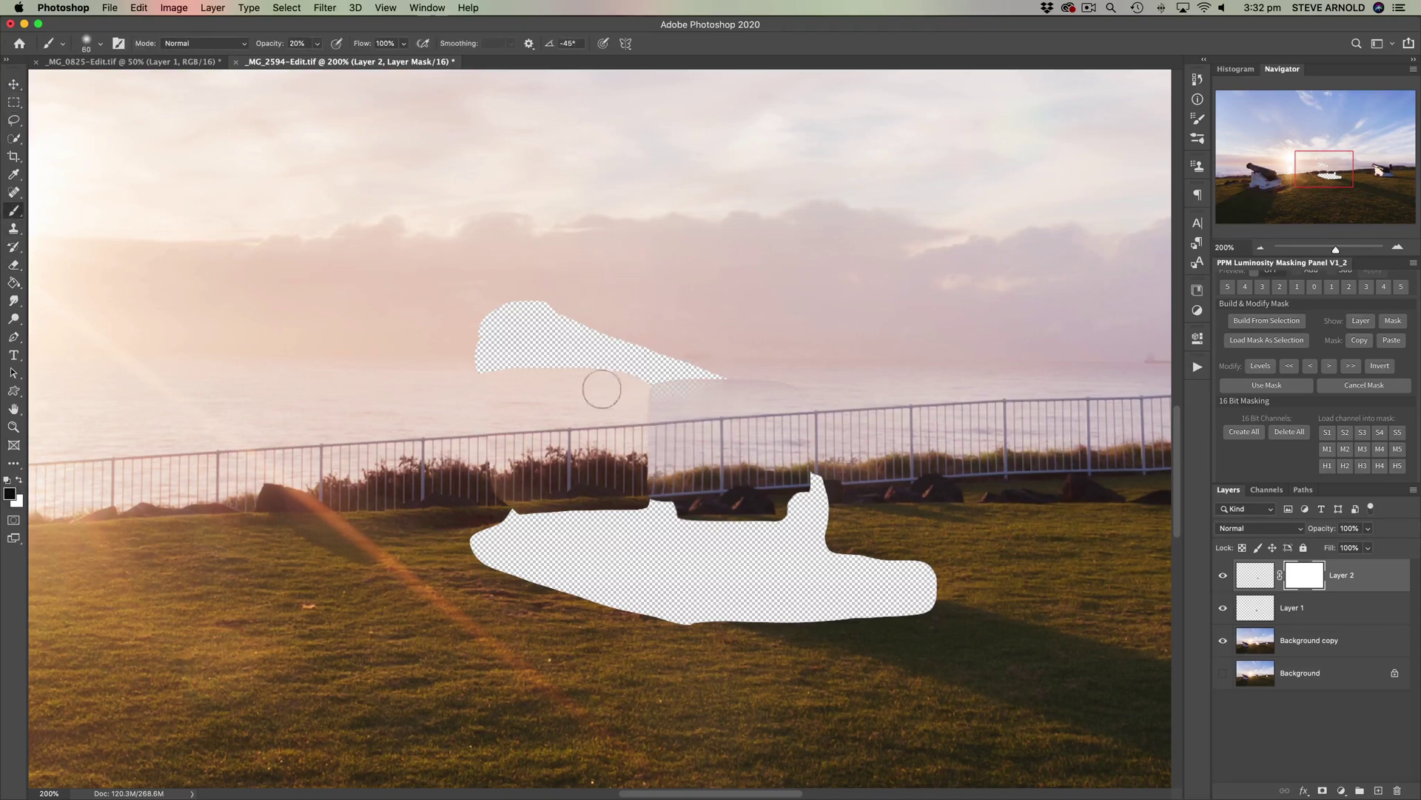
{"action": "key", "text": "bracketleft"}
{"action": "key", "text": "bracketleft"}
{"action": "mouse_move", "coordinate": [819, 380]}
{"action": "left_mouse_down"}
{"action": "mouse_move", "coordinate": [696, 387]}
{"action": "mouse_move", "coordinate": [808, 382]}
{"action": "mouse_move", "coordinate": [709, 383]}
{"action": "mouse_move", "coordinate": [720, 375]}
{"action": "mouse_move", "coordinate": [624, 405]}
{"action": "left_mouse_up"}
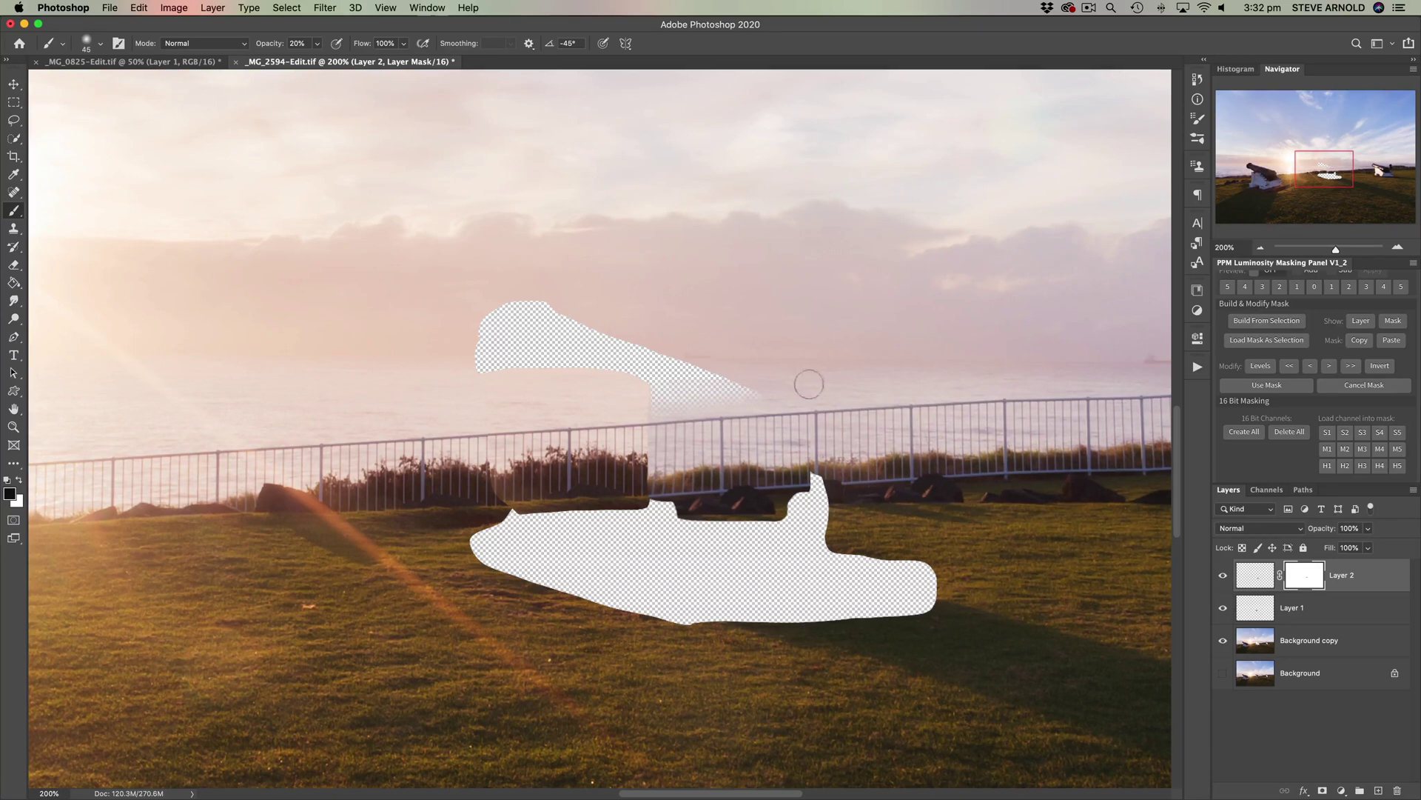
{"action": "mouse_move", "coordinate": [668, 404]}
{"action": "left_mouse_down"}
{"action": "mouse_move", "coordinate": [797, 396]}
{"action": "mouse_move", "coordinate": [645, 413]}
{"action": "mouse_move", "coordinate": [789, 404]}
{"action": "left_mouse_up"}
{"action": "key", "text": "bracketleft"}
{"action": "key", "text": "bracketleft"}
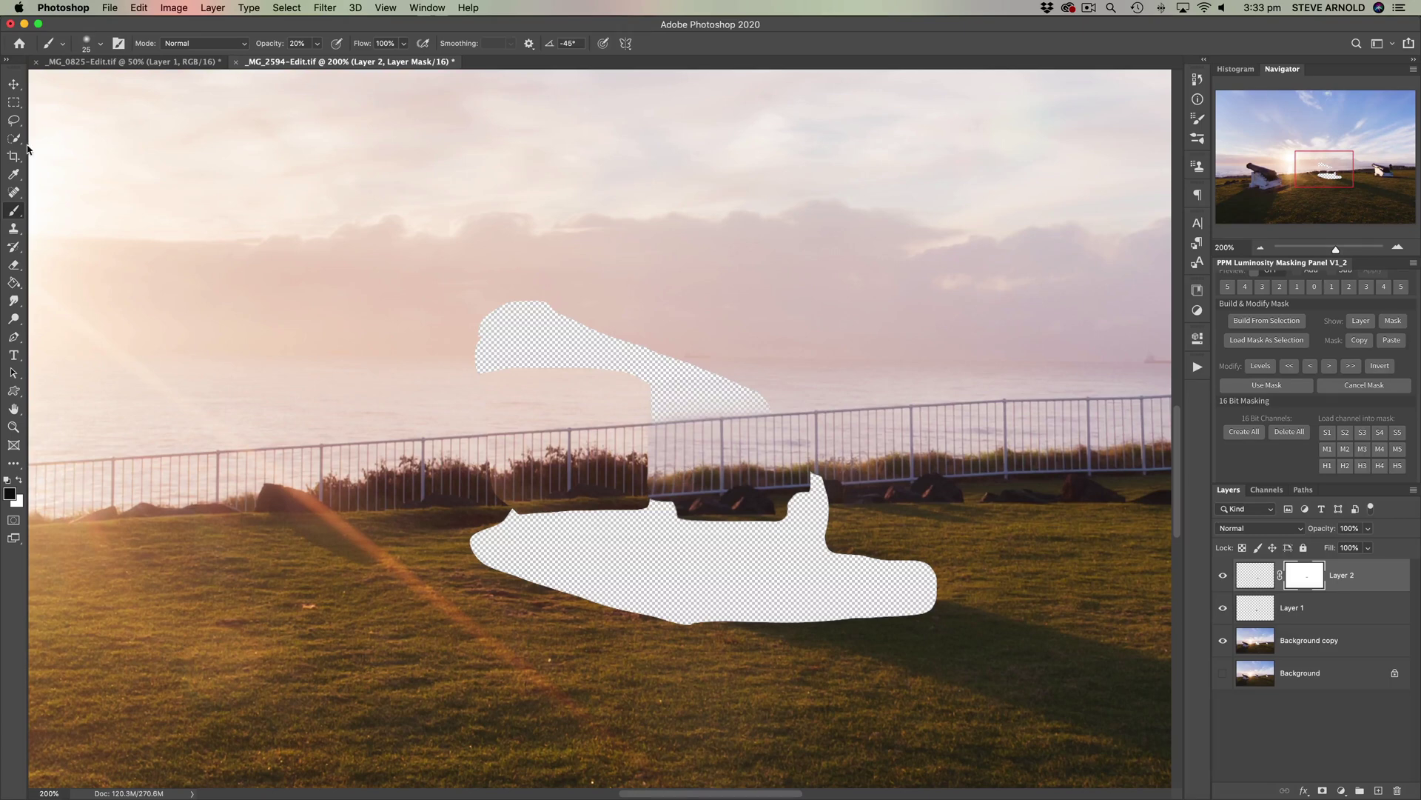
{"action": "left_click", "coordinate": [13, 120]}
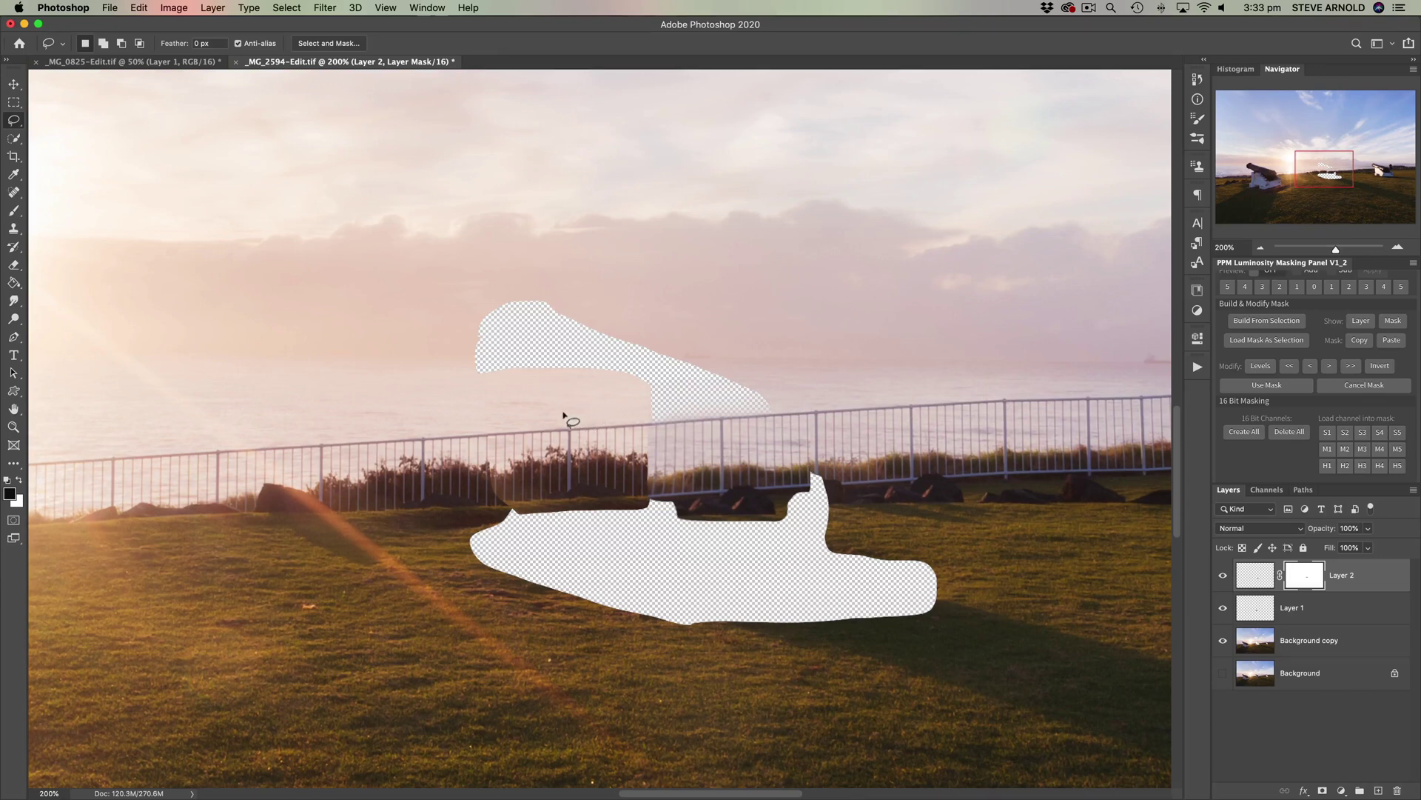
{"action": "mouse_move", "coordinate": [548, 405]}
{"action": "left_mouse_down"}
{"action": "mouse_move", "coordinate": [548, 497]}
{"action": "mouse_move", "coordinate": [626, 504]}
{"action": "left_mouse_up"}
{"action": "mouse_move", "coordinate": [535, 396]}
{"action": "left_mouse_down"}
{"action": "mouse_move", "coordinate": [550, 528]}
{"action": "mouse_move", "coordinate": [647, 545]}
{"action": "mouse_move", "coordinate": [672, 476]}
{"action": "mouse_move", "coordinate": [669, 398]}
{"action": "mouse_move", "coordinate": [589, 385]}
{"action": "left_mouse_up"}
{"action": "left_click", "coordinate": [1238, 613]}
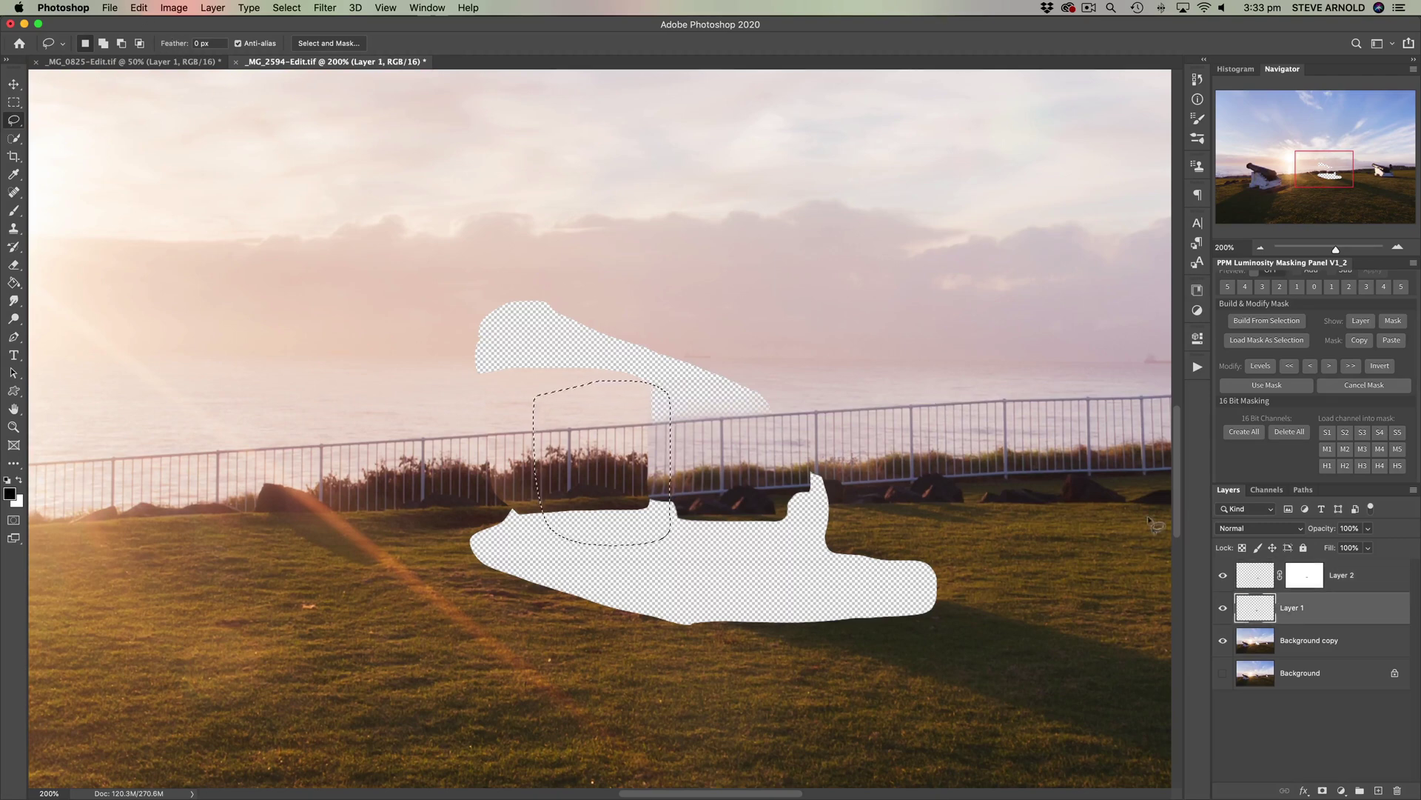
{"action": "key", "text": "BackSpace"}
{"action": "left_click", "coordinate": [1223, 609]}
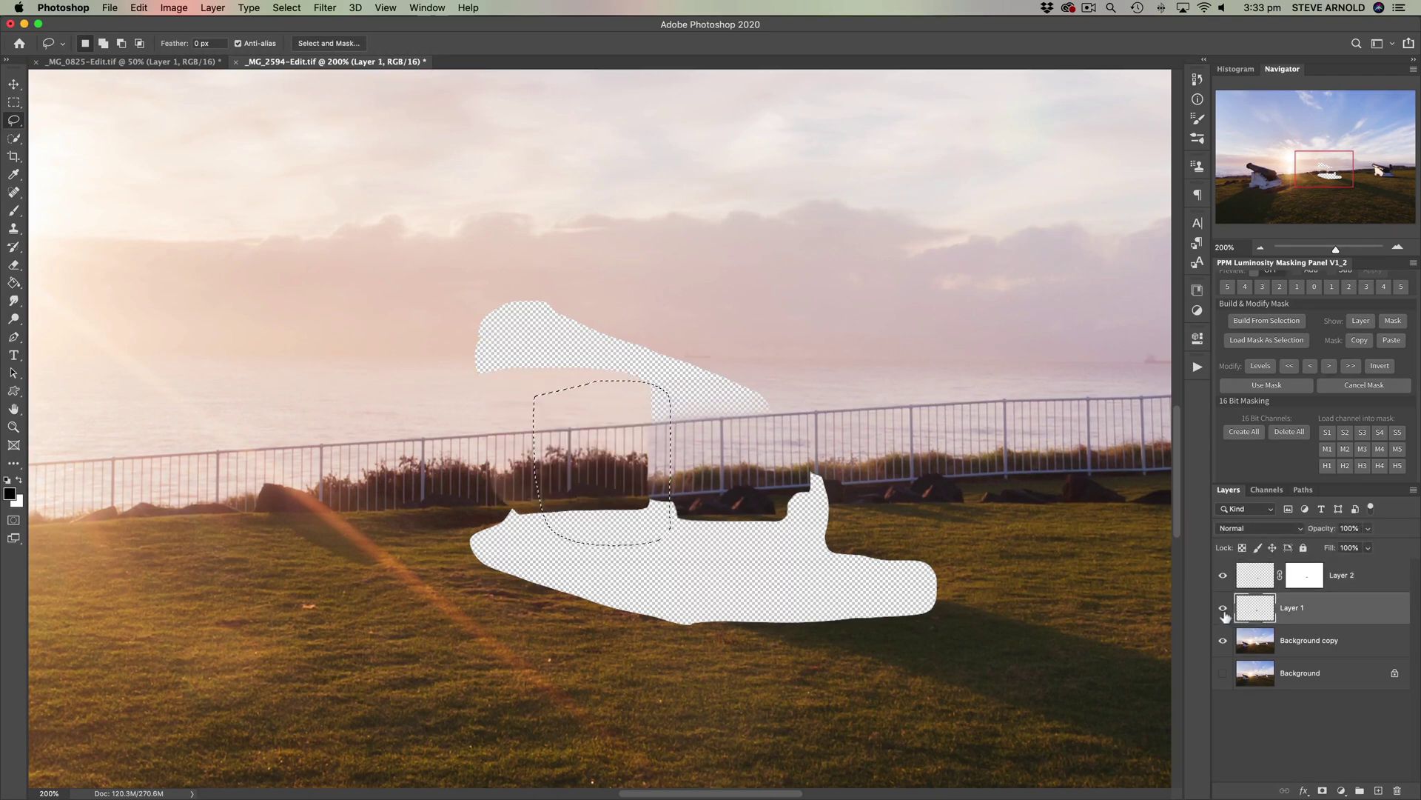
{"action": "left_click", "coordinate": [1223, 608]}
{"action": "left_click", "coordinate": [1223, 609]}
{"action": "key", "text": "super+d"}
Step: Duplicate Layer 1, move the copy right to extend the fence and shrubs, and nudge it up until the railing lines up
{"action": "left_click_drag", "start_coordinate": [1264, 618], "coordinate": [1379, 790]}
{"action": "key", "text": "v"}
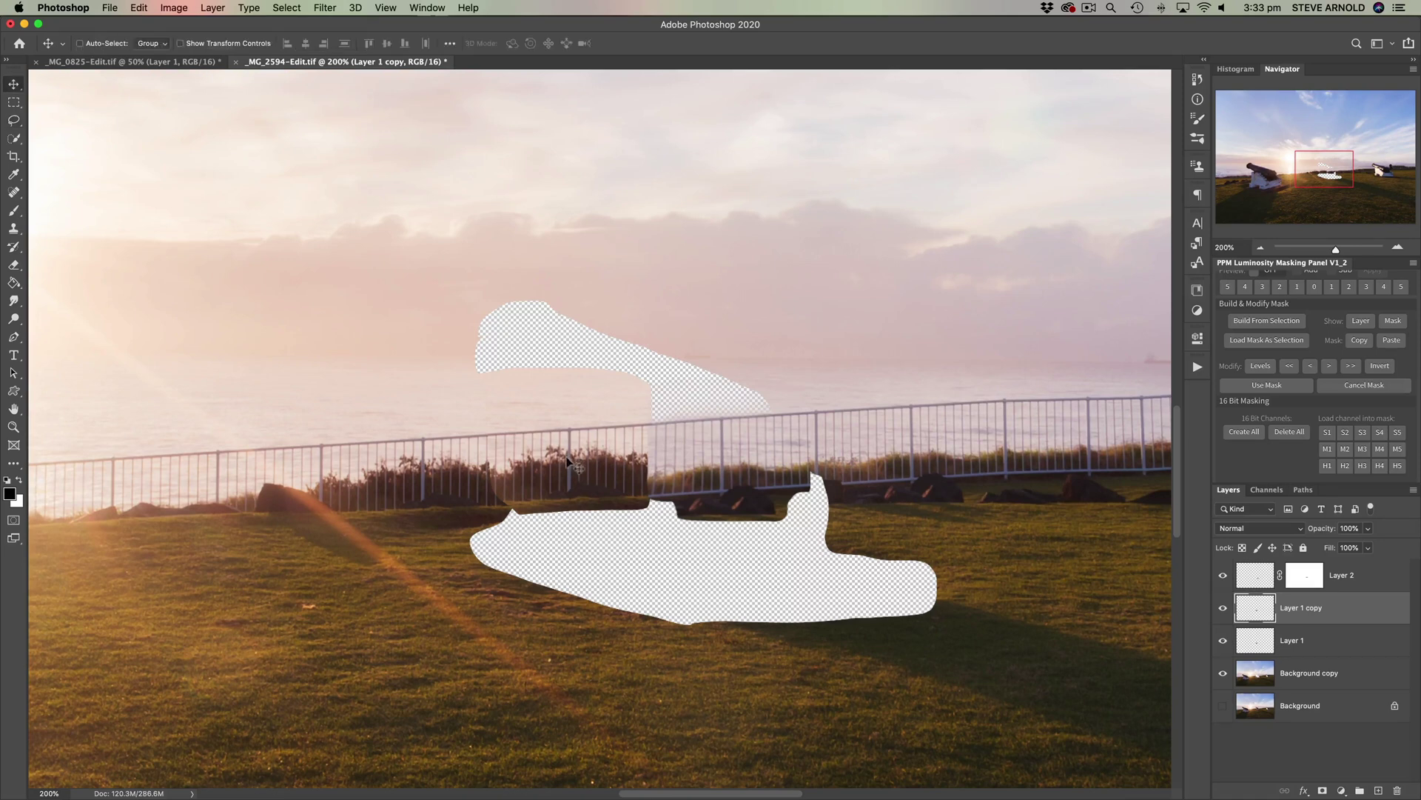
{"action": "left_click_drag", "start_coordinate": [567, 455], "coordinate": [616, 459]}
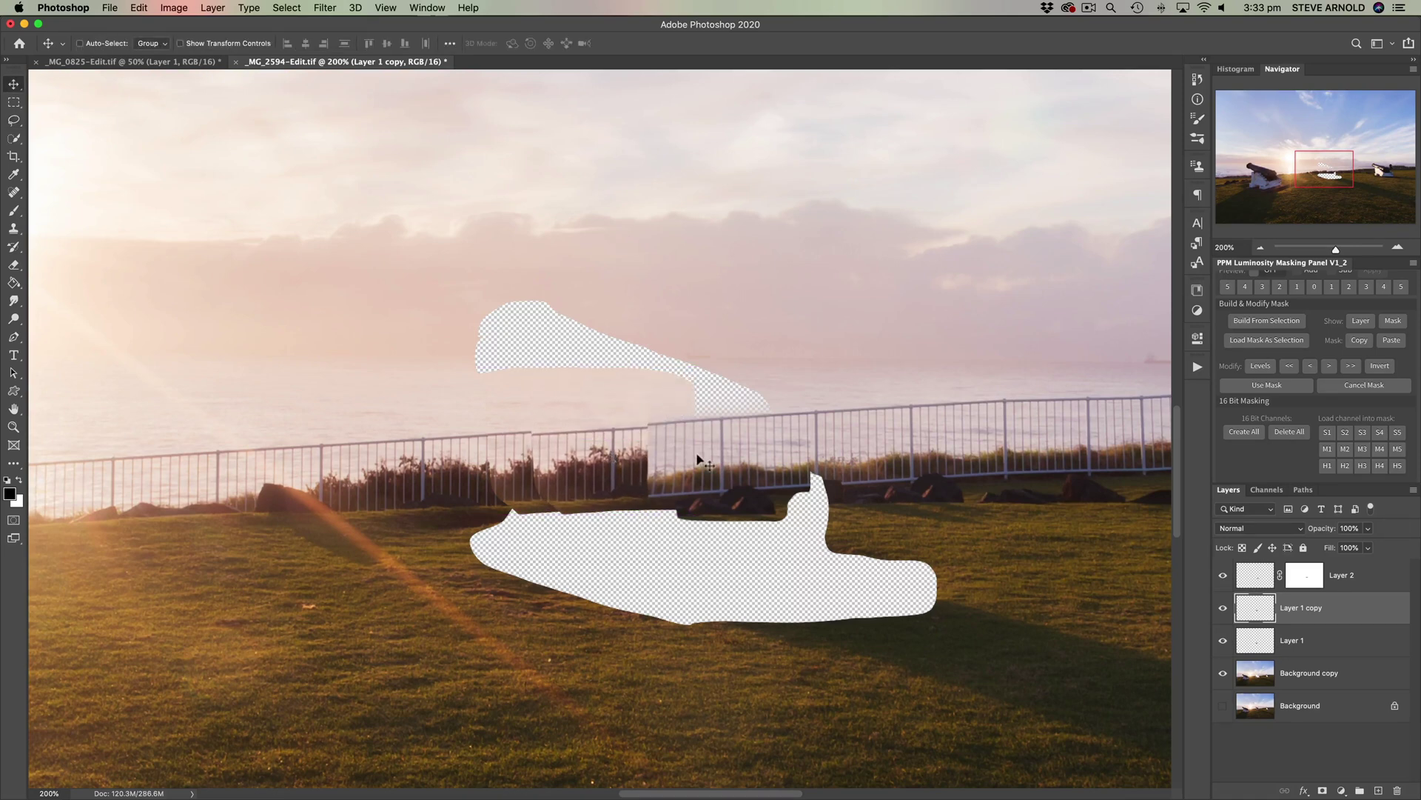
{"action": "key", "text": "Up"}
{"action": "key", "text": "Up"}
{"action": "key", "text": "Up"}
{"action": "key", "text": "Up"}
{"action": "key", "text": "Up"}
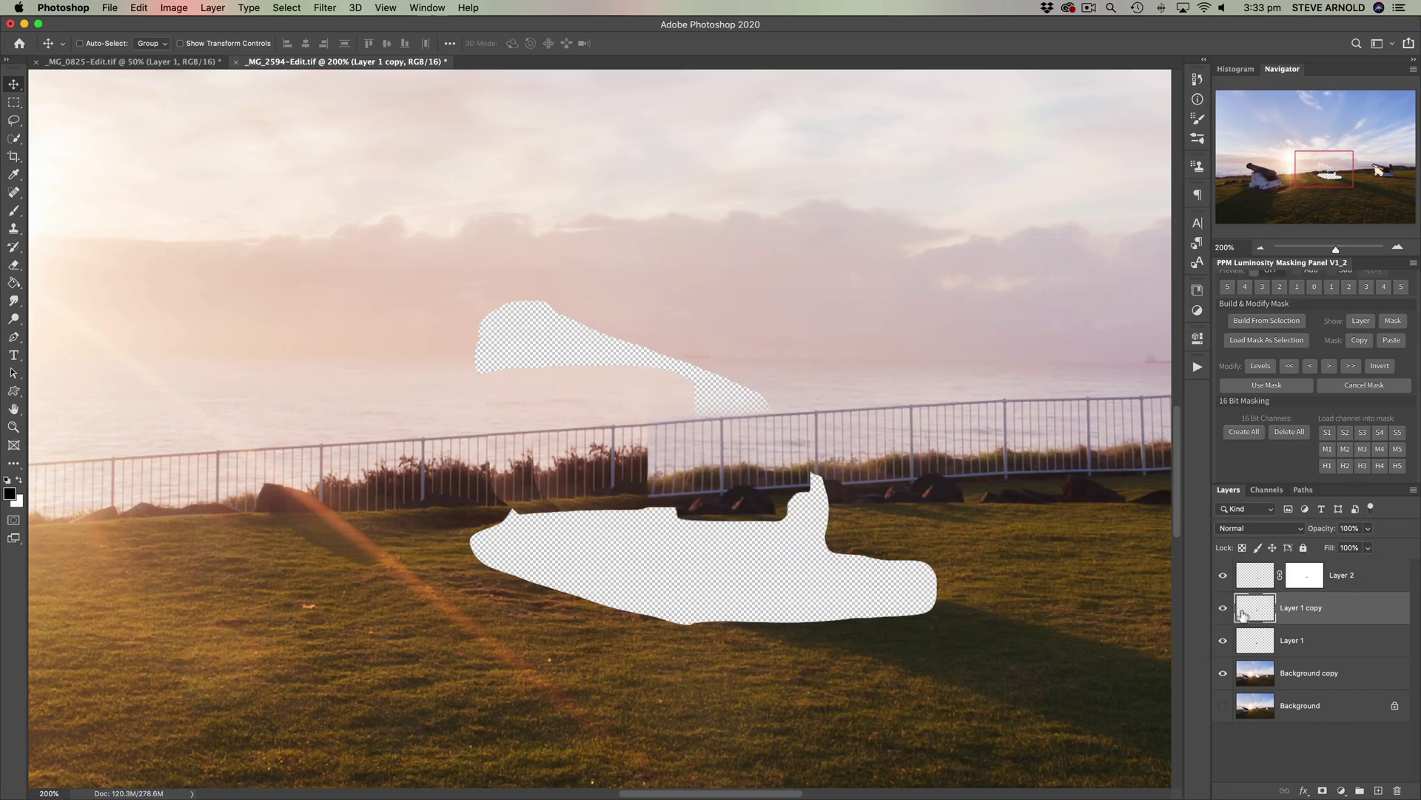
Step: With Layer 1 copy hidden, add a layer mask to Layer 1 and set the Brush opacity to 100%
{"action": "left_click", "coordinate": [1223, 609]}
{"action": "left_click", "coordinate": [1224, 610]}
{"action": "left_click", "coordinate": [1224, 609]}
{"action": "left_click", "coordinate": [1257, 639]}
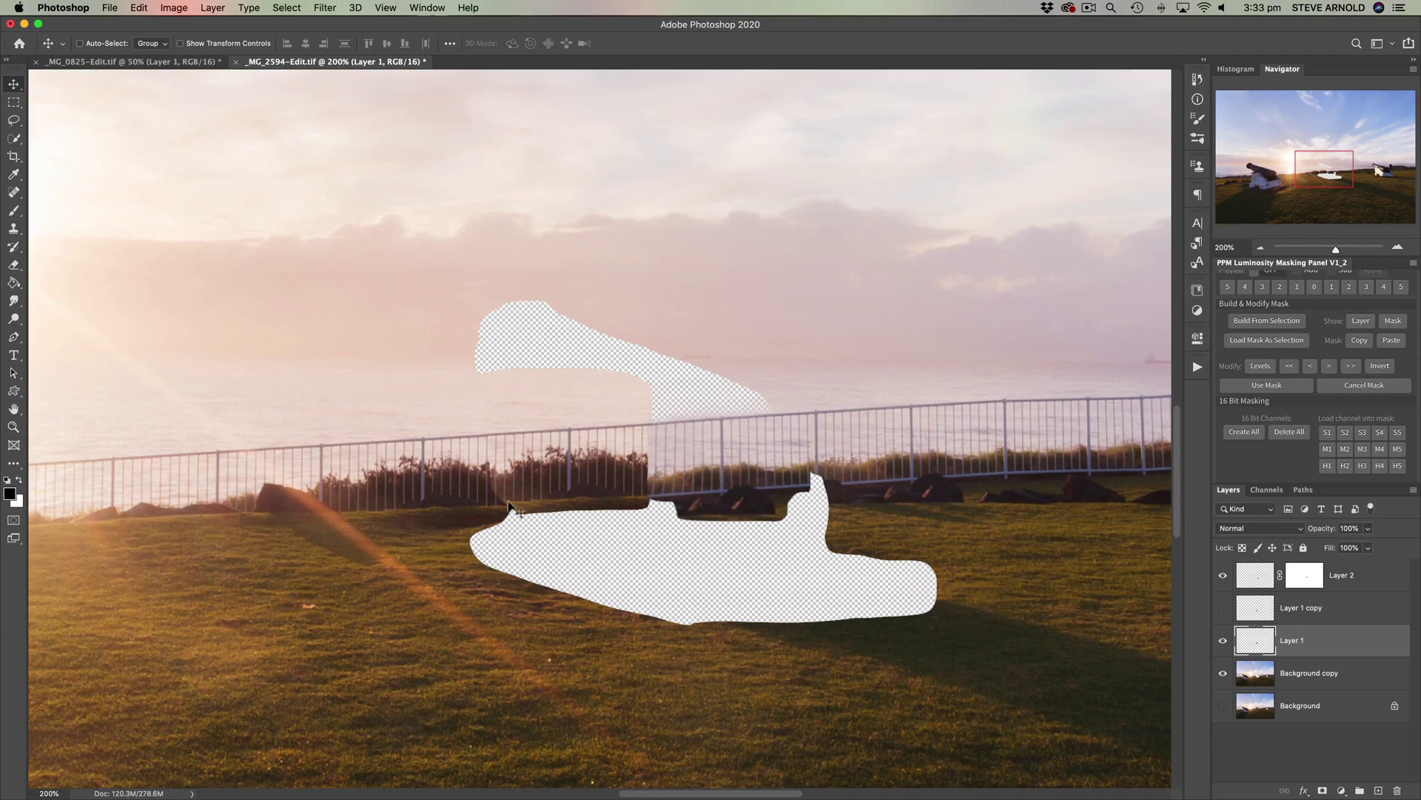
{"action": "left_click", "coordinate": [1224, 641]}
{"action": "left_click", "coordinate": [1224, 642]}
{"action": "left_click", "coordinate": [1323, 791]}
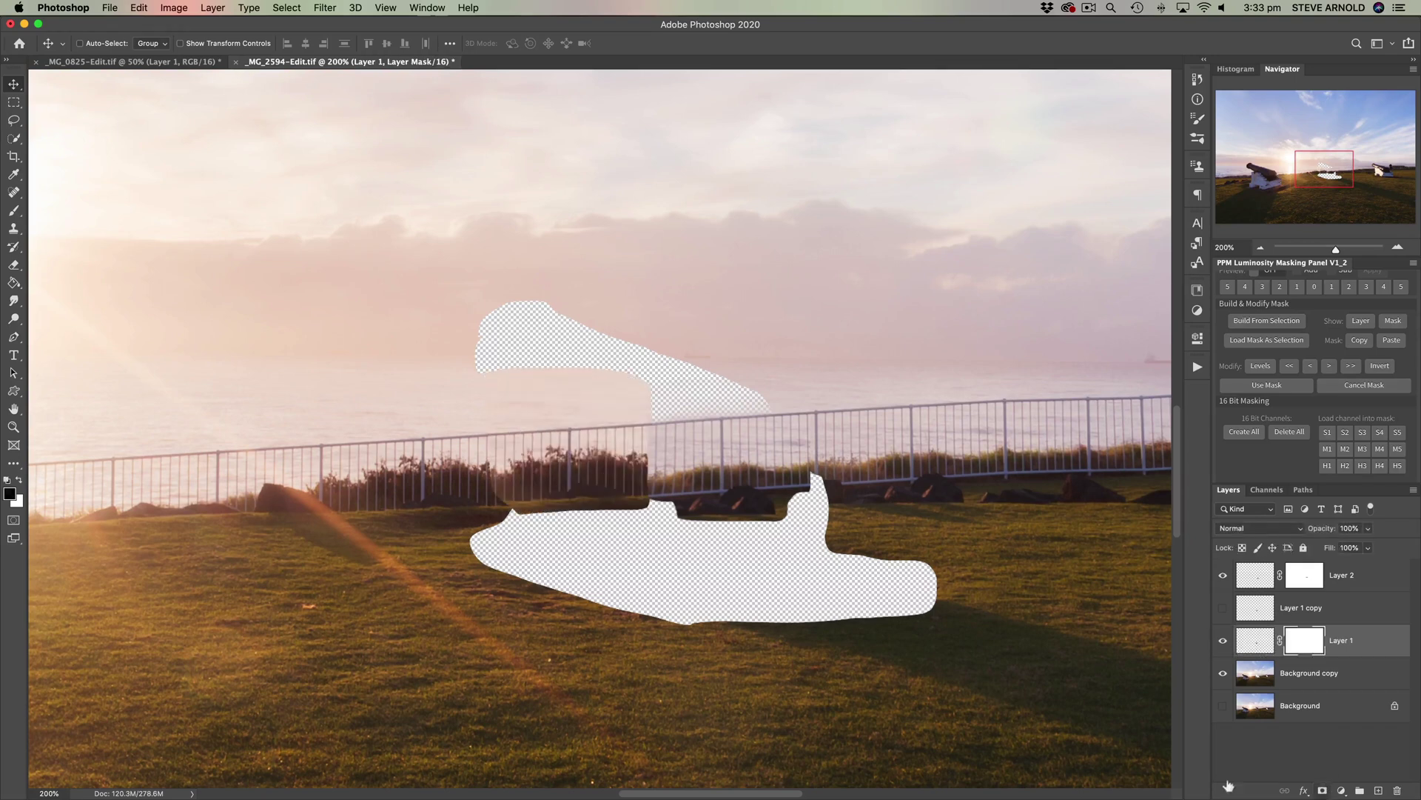
{"action": "left_click", "coordinate": [13, 210]}
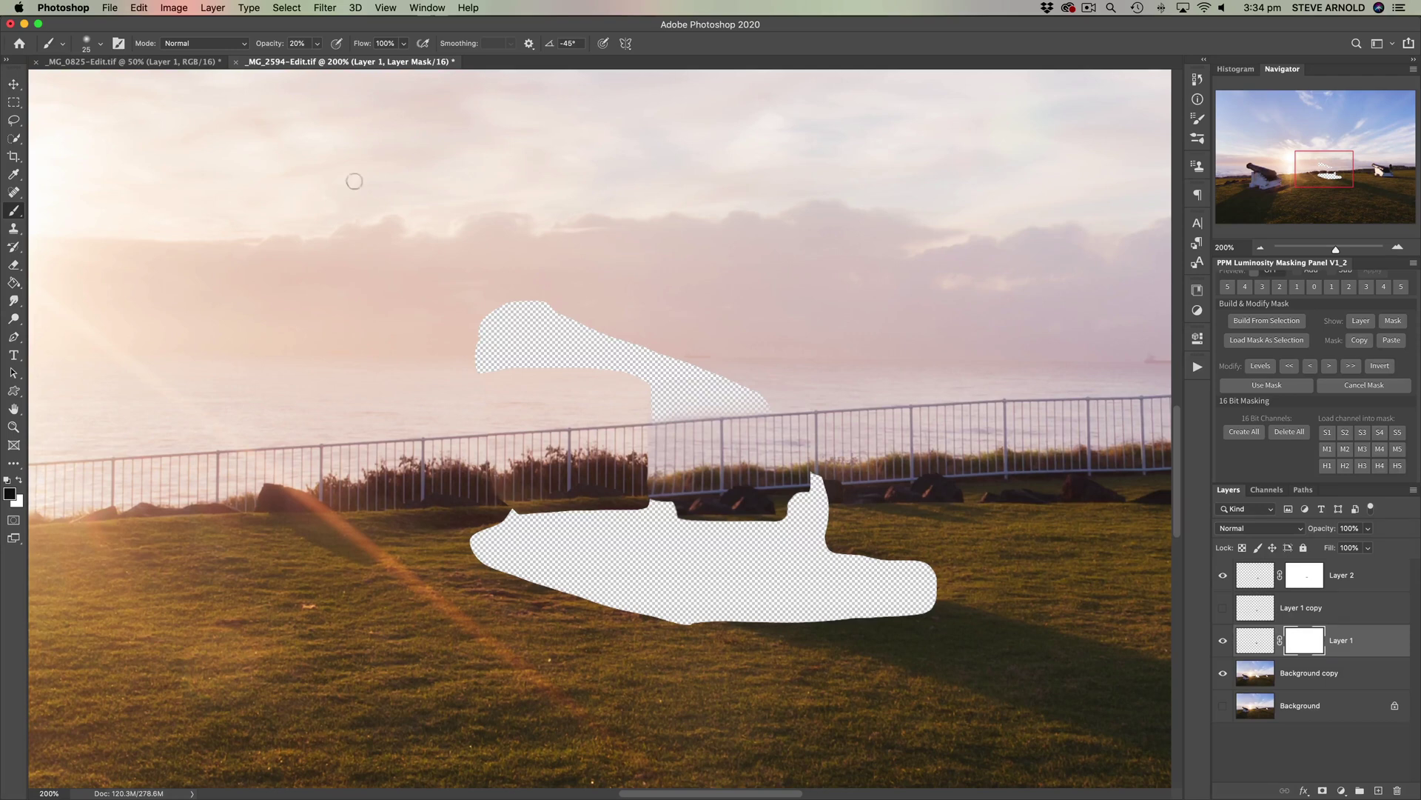
{"action": "left_click_drag", "start_coordinate": [270, 44], "coordinate": [454, 52]}
Step: Show Layer 1 copy again, add a layer mask to it, and enlarge the brush to size 45
{"action": "left_click", "coordinate": [1253, 614]}
{"action": "left_click", "coordinate": [1224, 609]}
{"action": "left_click", "coordinate": [1224, 608]}
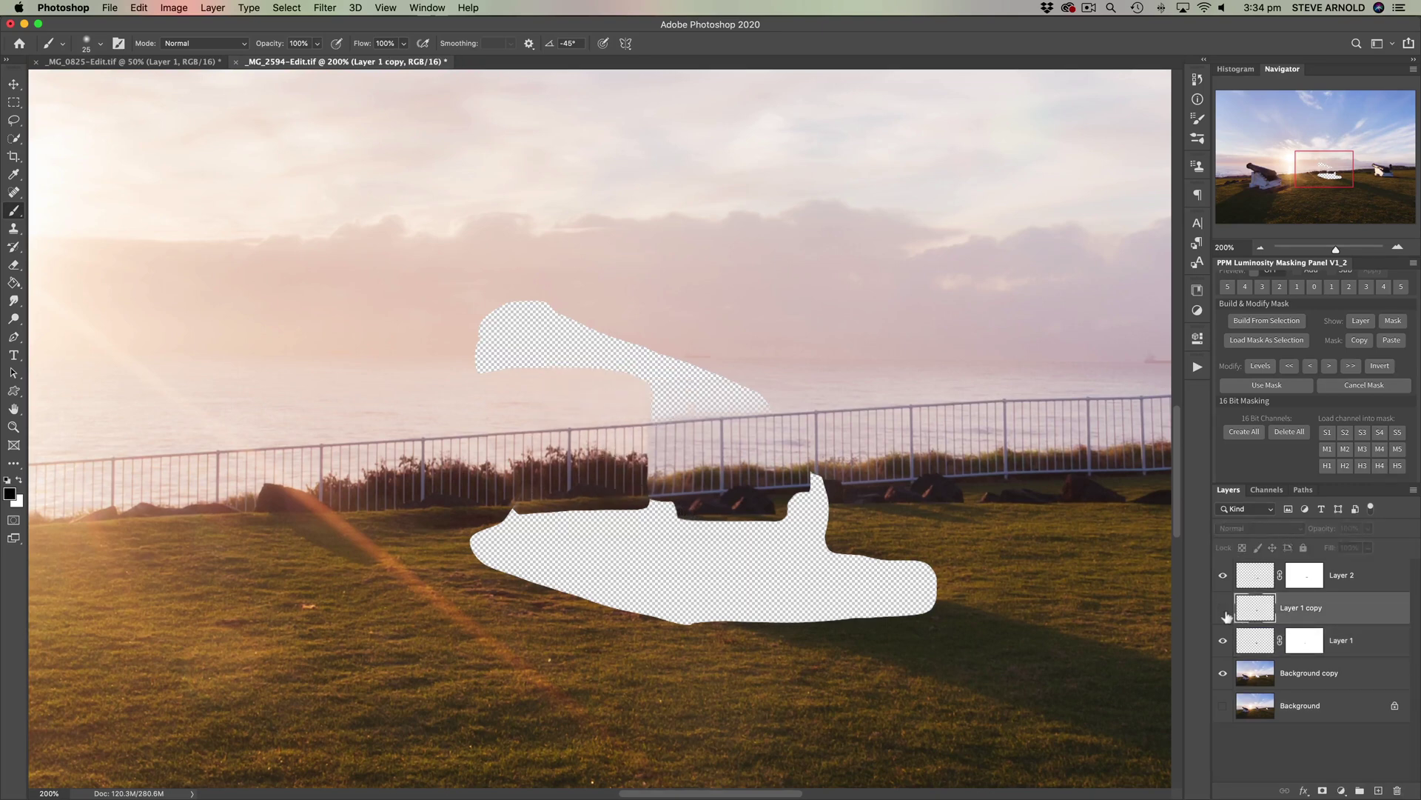
{"action": "left_click", "coordinate": [1224, 609]}
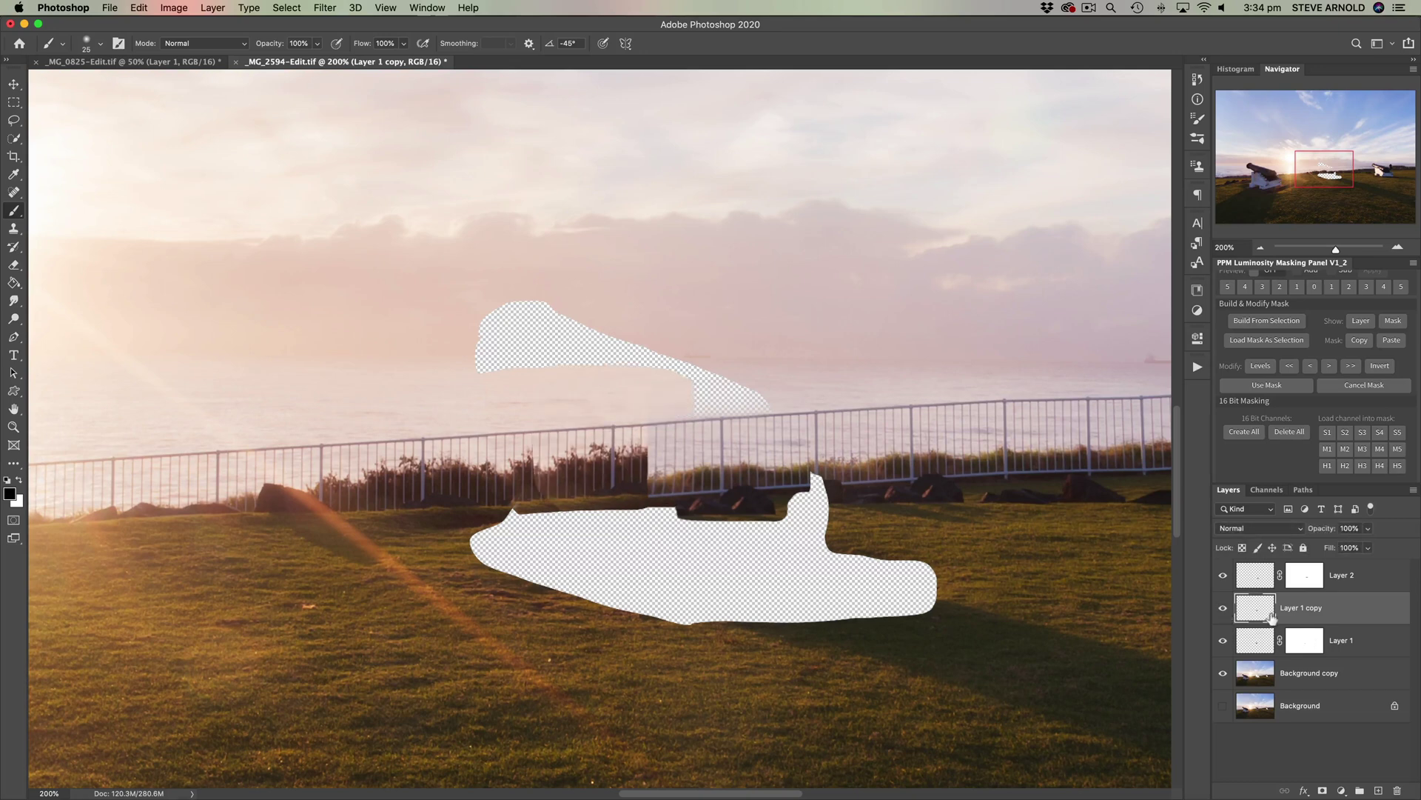
{"action": "left_click", "coordinate": [1322, 790]}
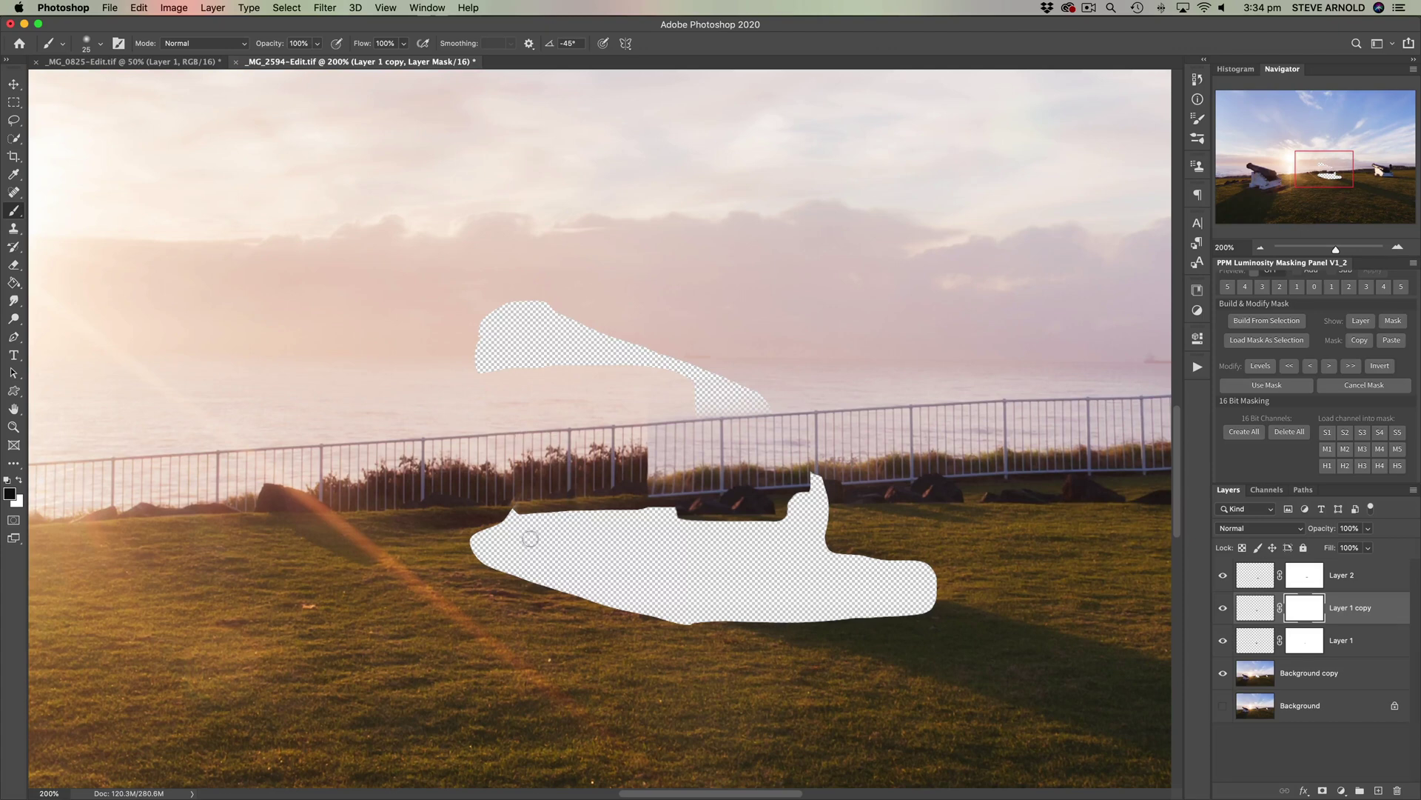
{"action": "key", "text": "bracketright"}
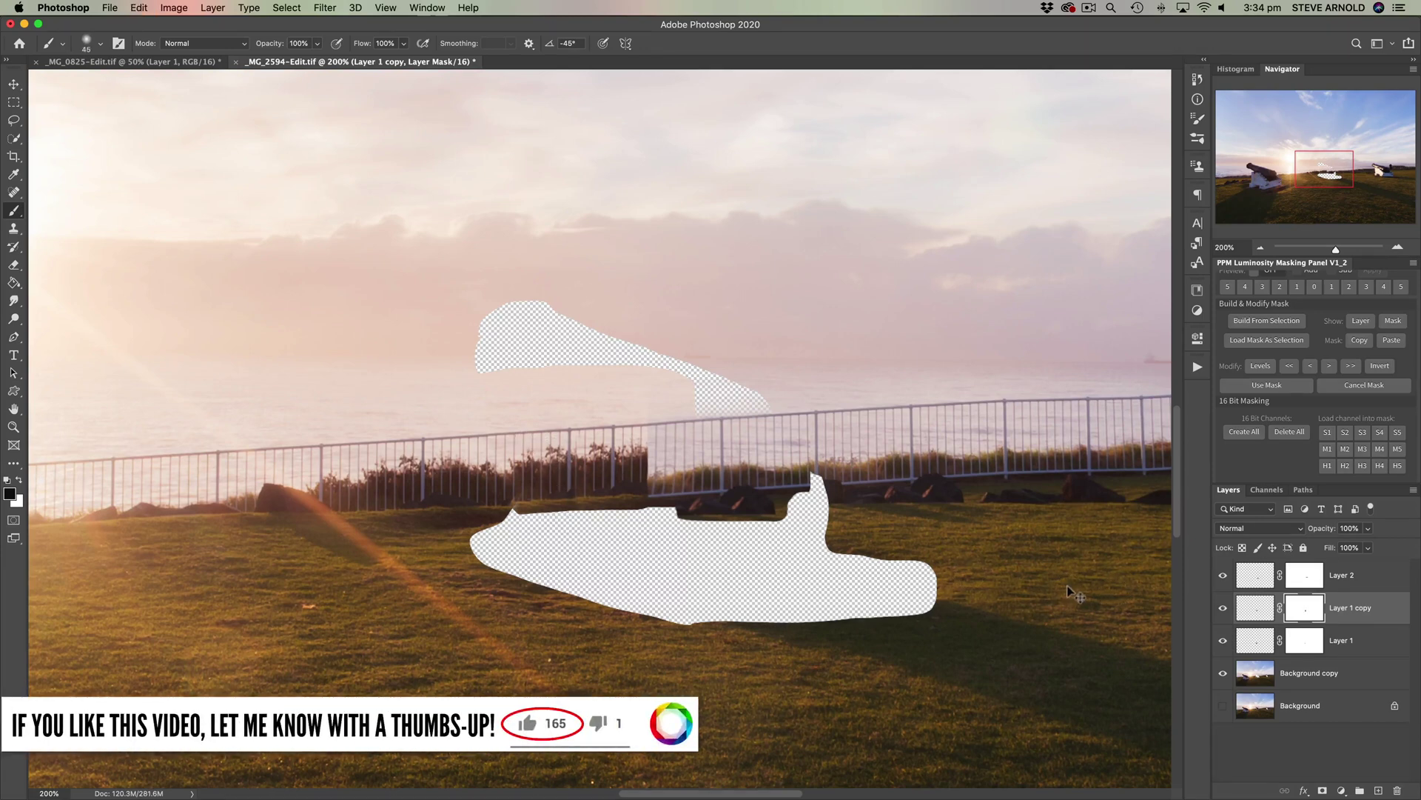
Step: Select the image content of Layer 1 copy and nudge it slightly right to align its railing with the neighbouring fence
{"action": "left_click", "coordinate": [1245, 611]}
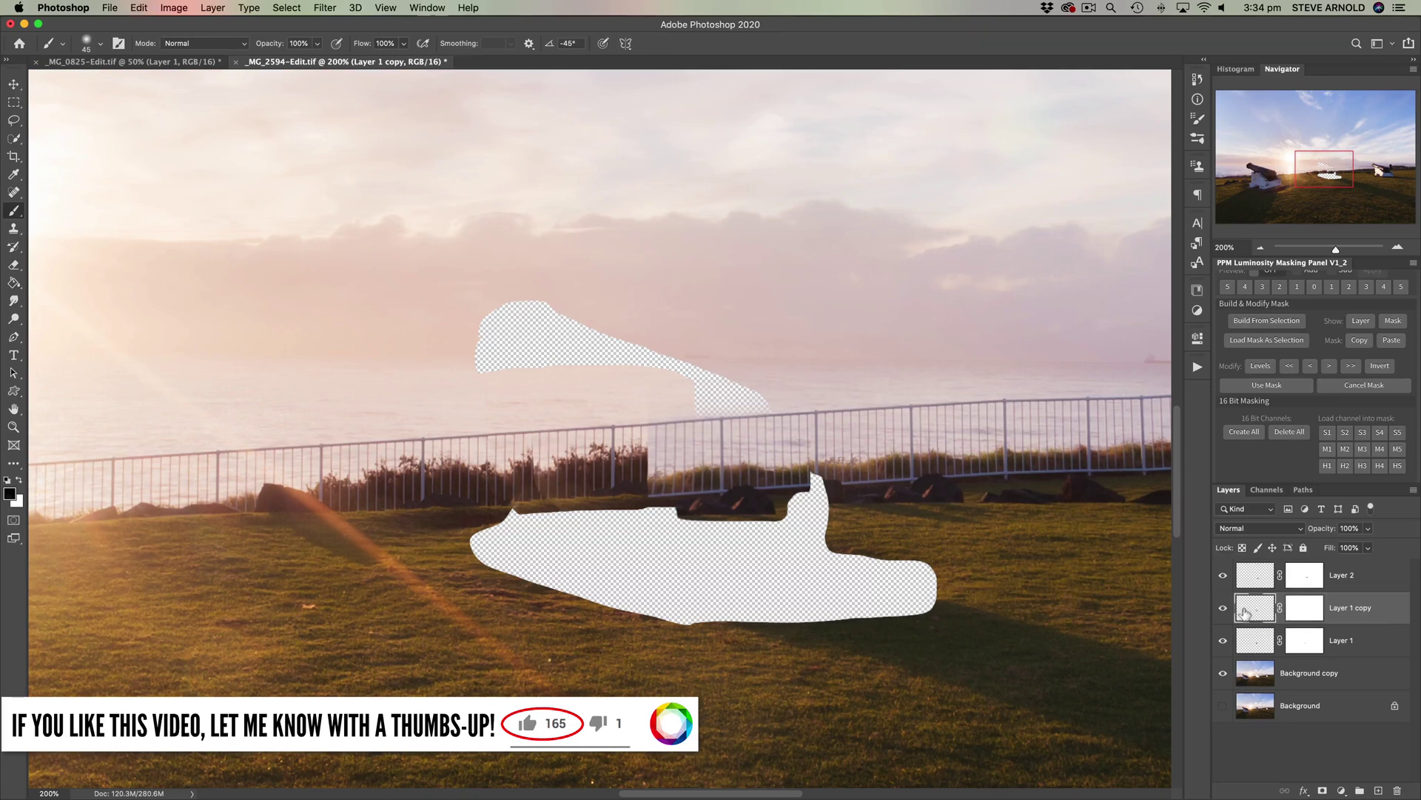
{"action": "key", "text": "v"}
{"action": "left_click_drag", "start_coordinate": [564, 482], "coordinate": [580, 482]}
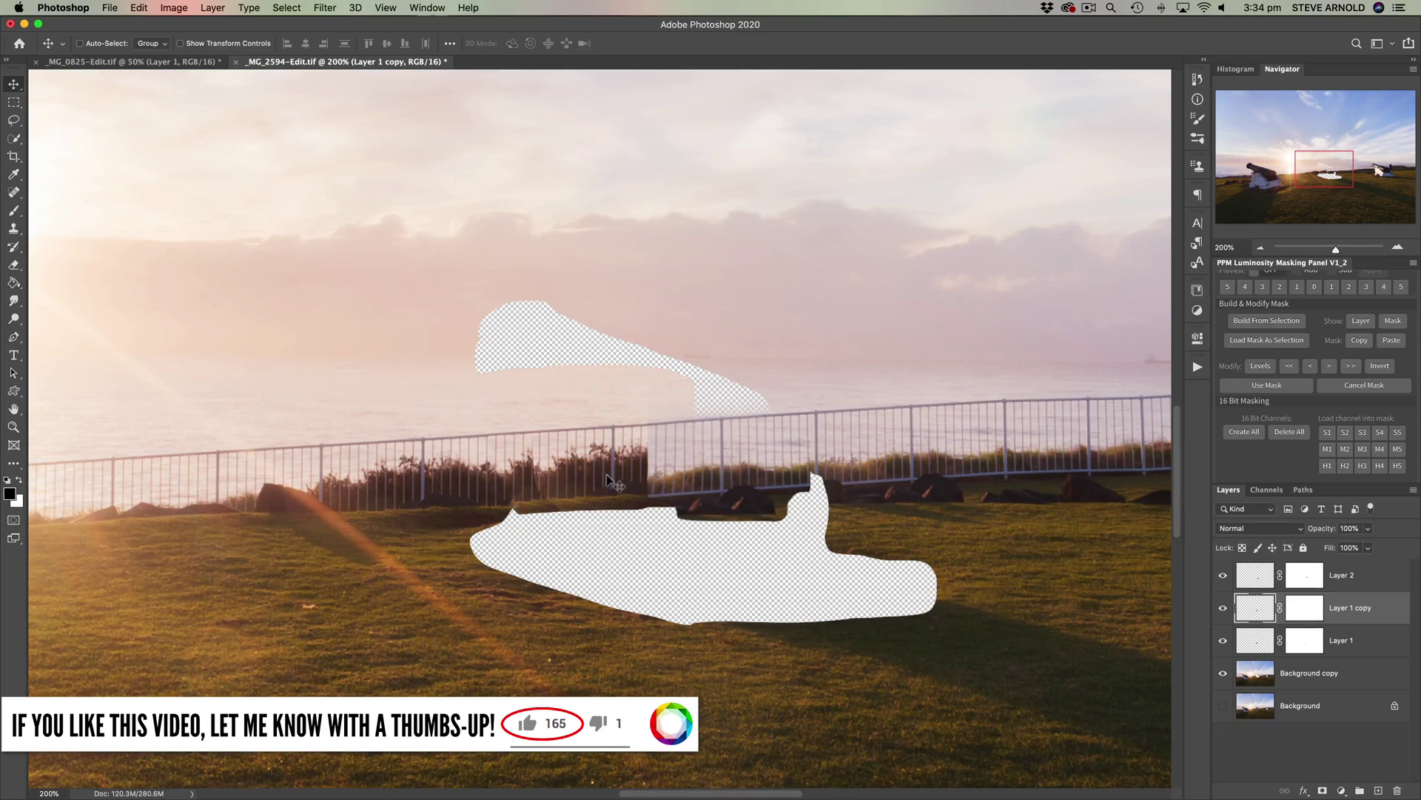
{"action": "key", "text": "Right"}
{"action": "key", "text": "Right"}
{"action": "key", "text": "Right"}
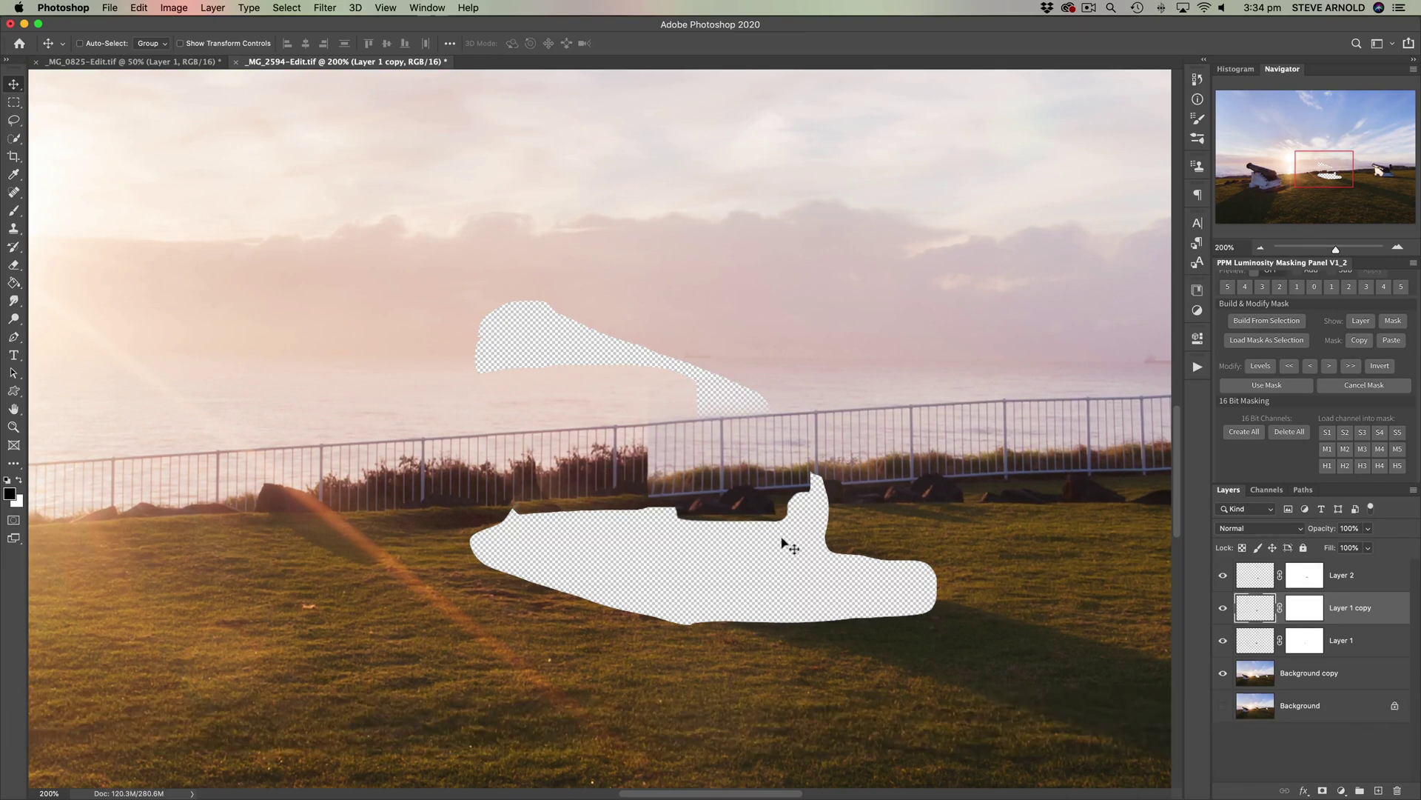
Step: Select Layer 2's mask and compare the fence patch with Layer 2 hidden and shown
{"action": "left_click", "coordinate": [1305, 613]}
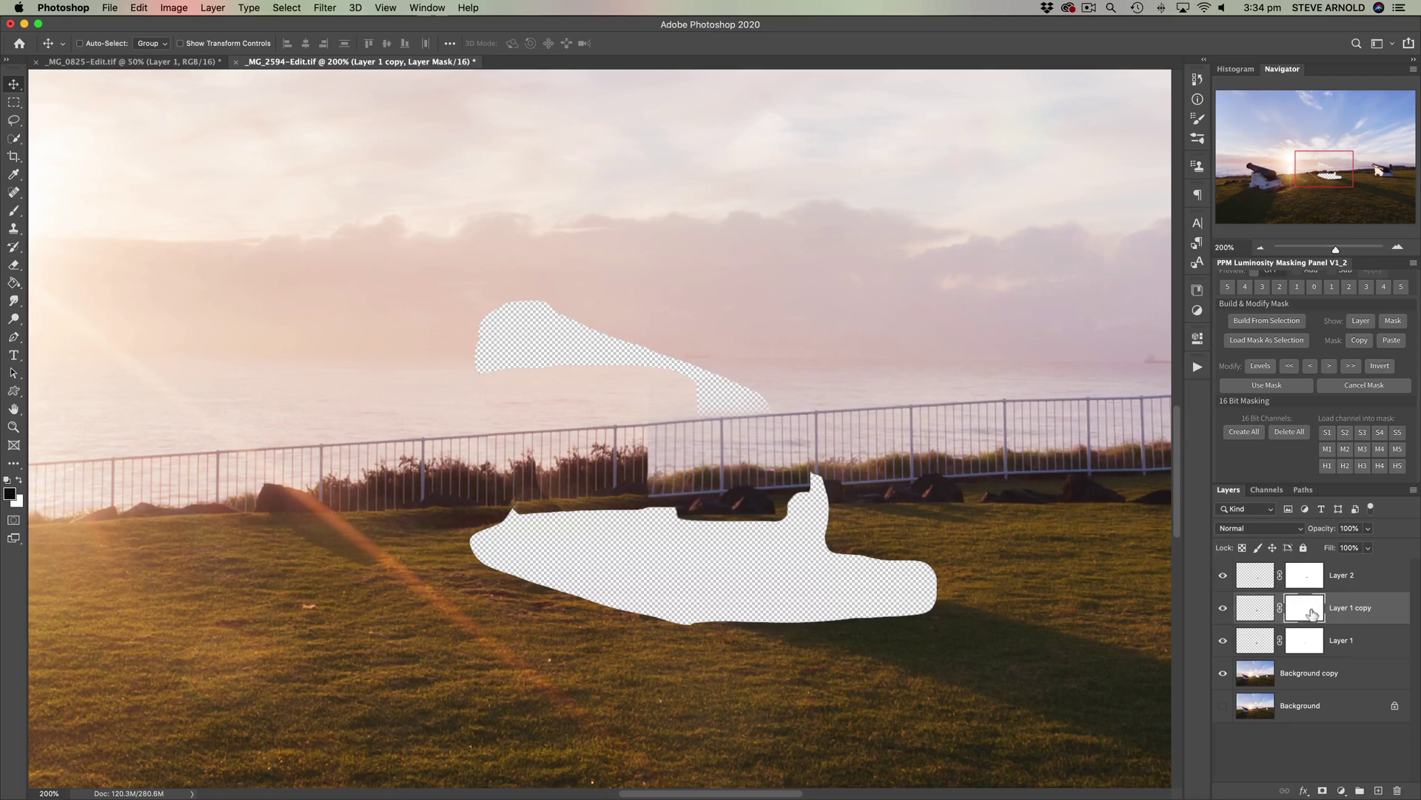
{"action": "left_click", "coordinate": [1315, 582]}
{"action": "left_click", "coordinate": [1223, 575]}
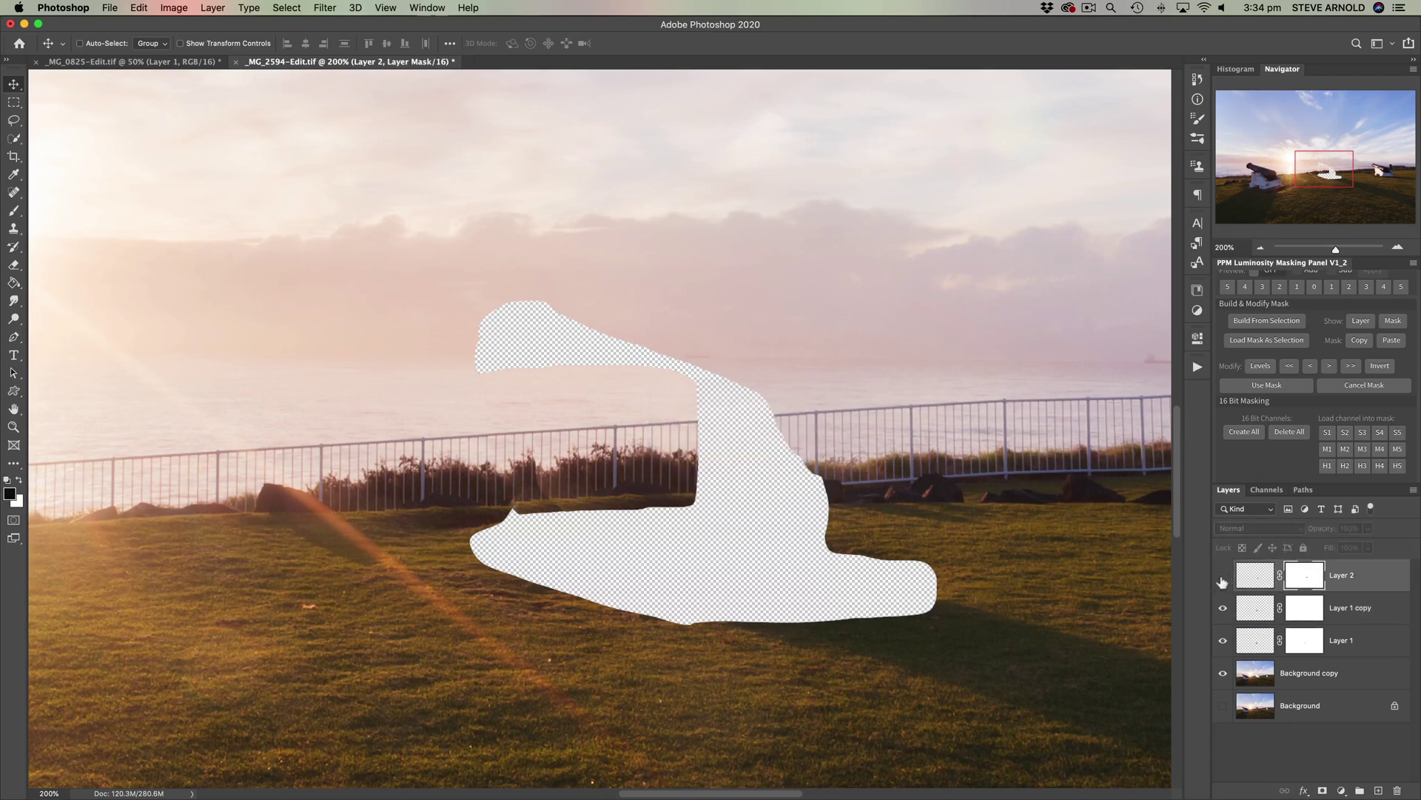
{"action": "left_click", "coordinate": [1223, 576]}
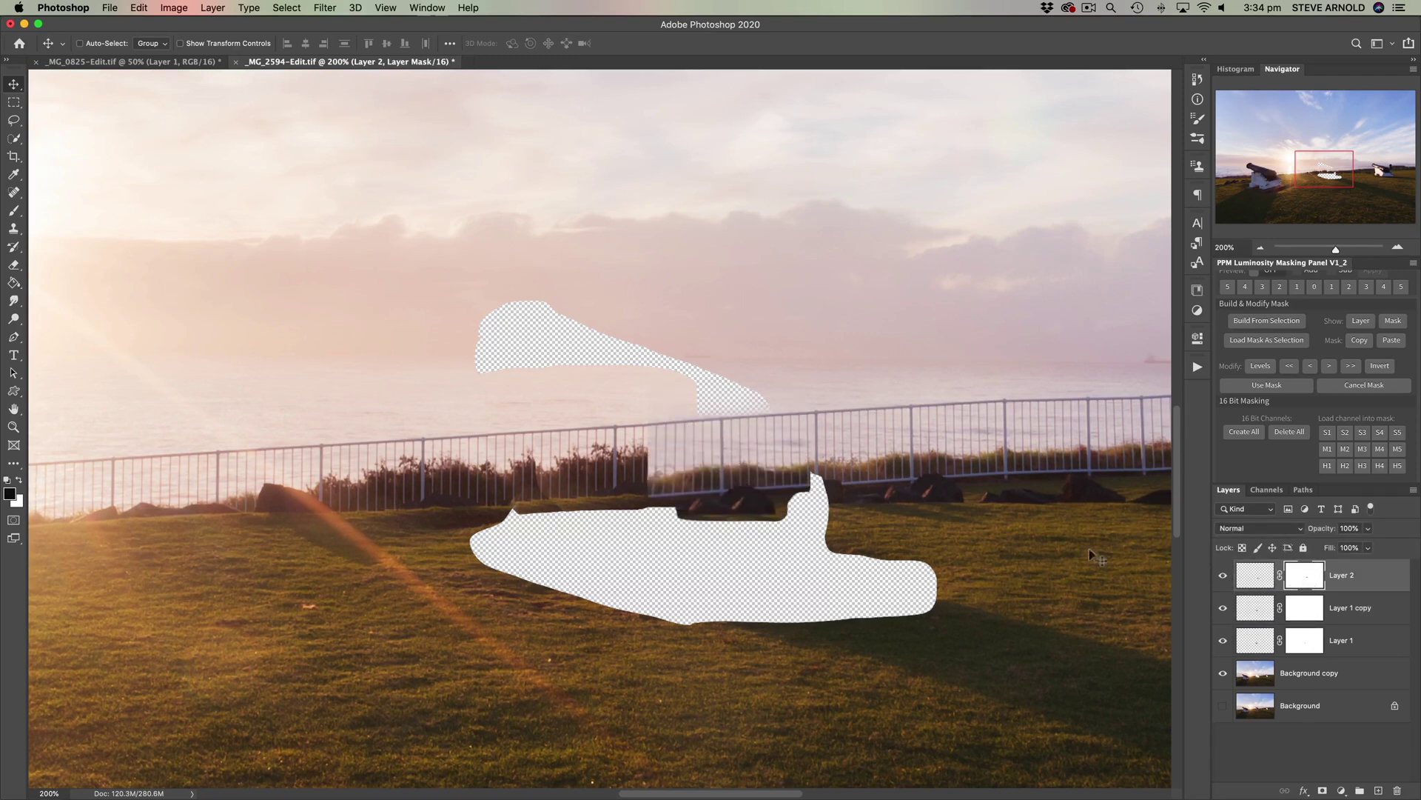
{"action": "left_click", "coordinate": [1223, 576]}
{"action": "left_click", "coordinate": [1223, 576]}
{"action": "left_click", "coordinate": [1223, 575]}
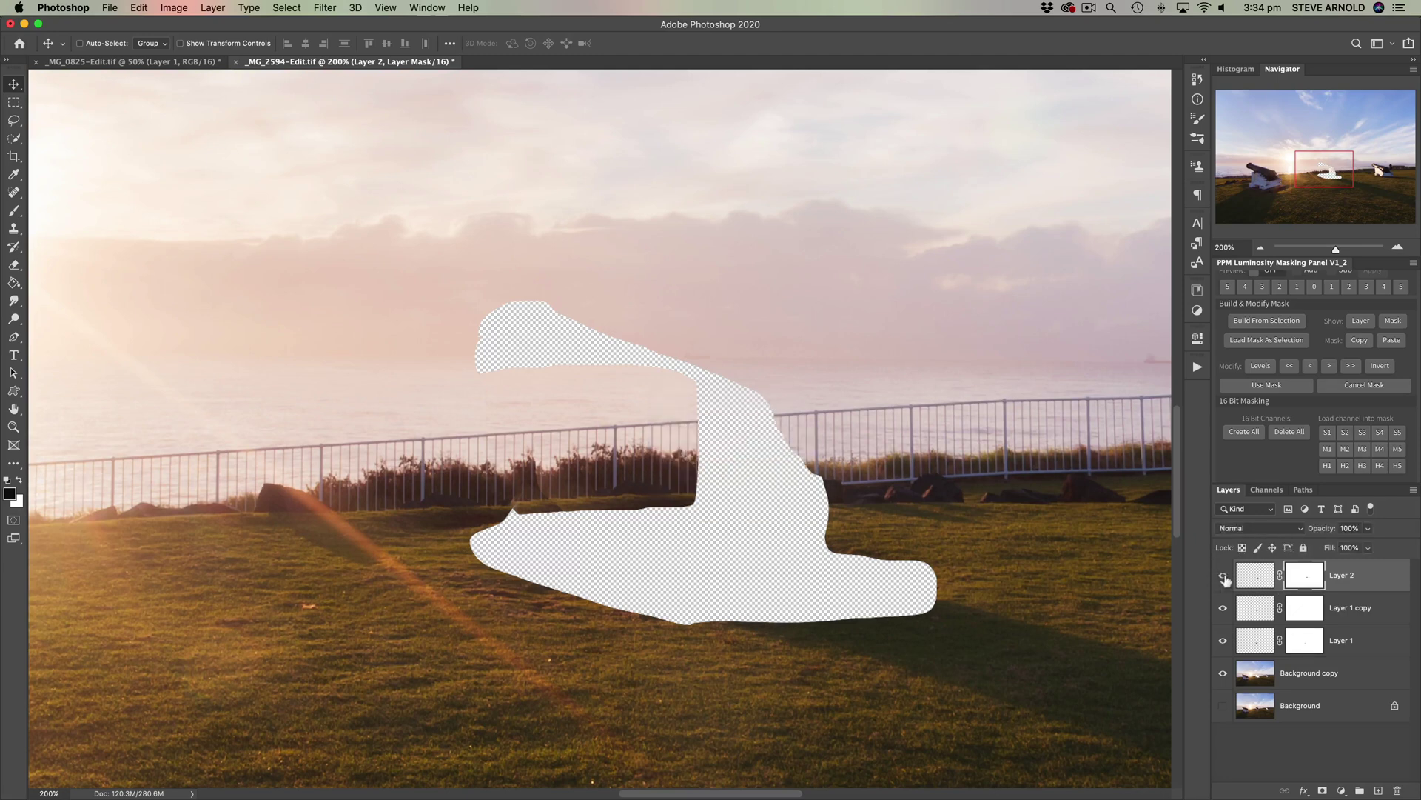
{"action": "left_click", "coordinate": [1223, 575]}
Step: Paint black on Layer 2's mask along its hard vertical edge beside the shrubs at brush size 80, and reduce the brush to 45
{"action": "key", "text": "b"}
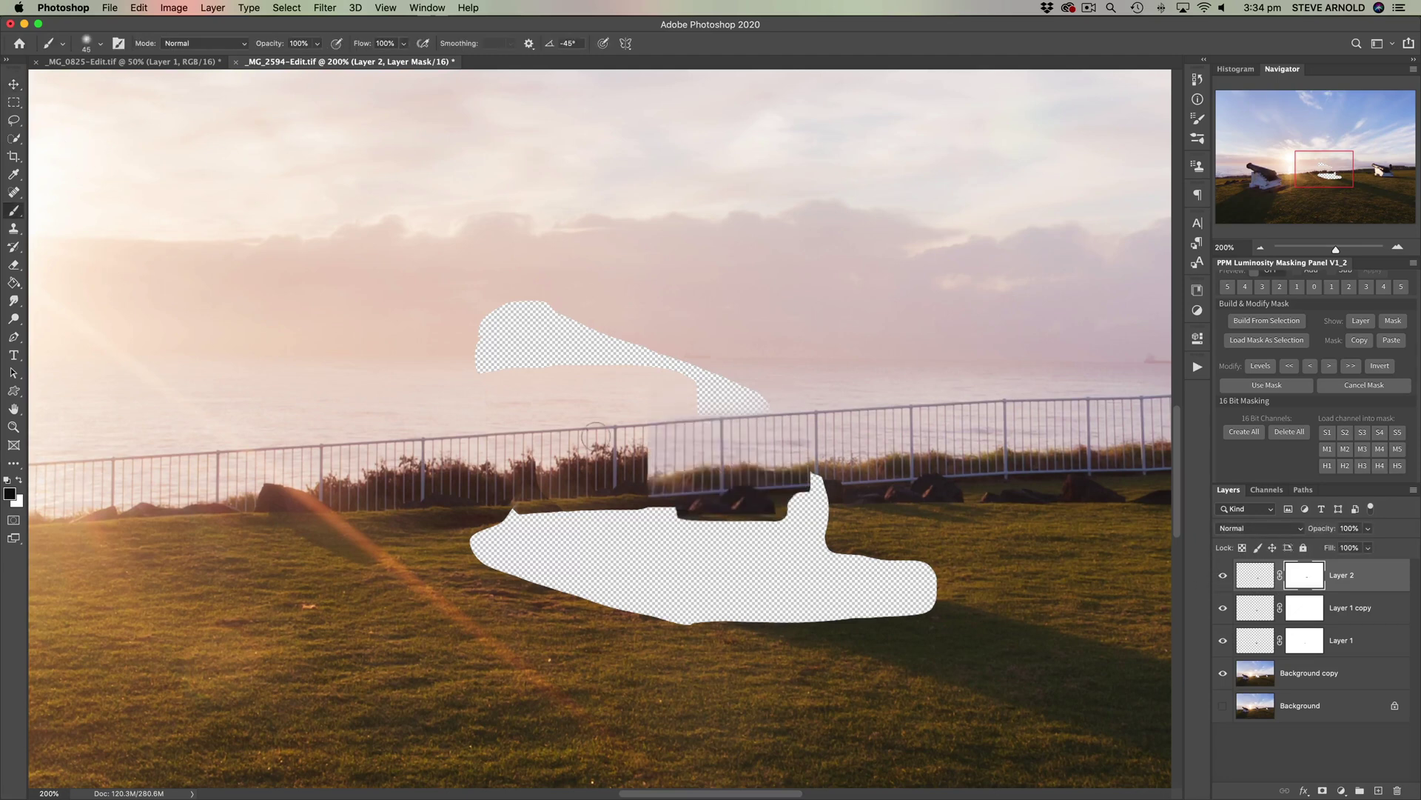
{"action": "key", "text": "bracketright"}
{"action": "key", "text": "bracketright"}
{"action": "key", "text": "bracketright"}
{"action": "left_click_drag", "start_coordinate": [646, 444], "coordinate": [657, 477]}
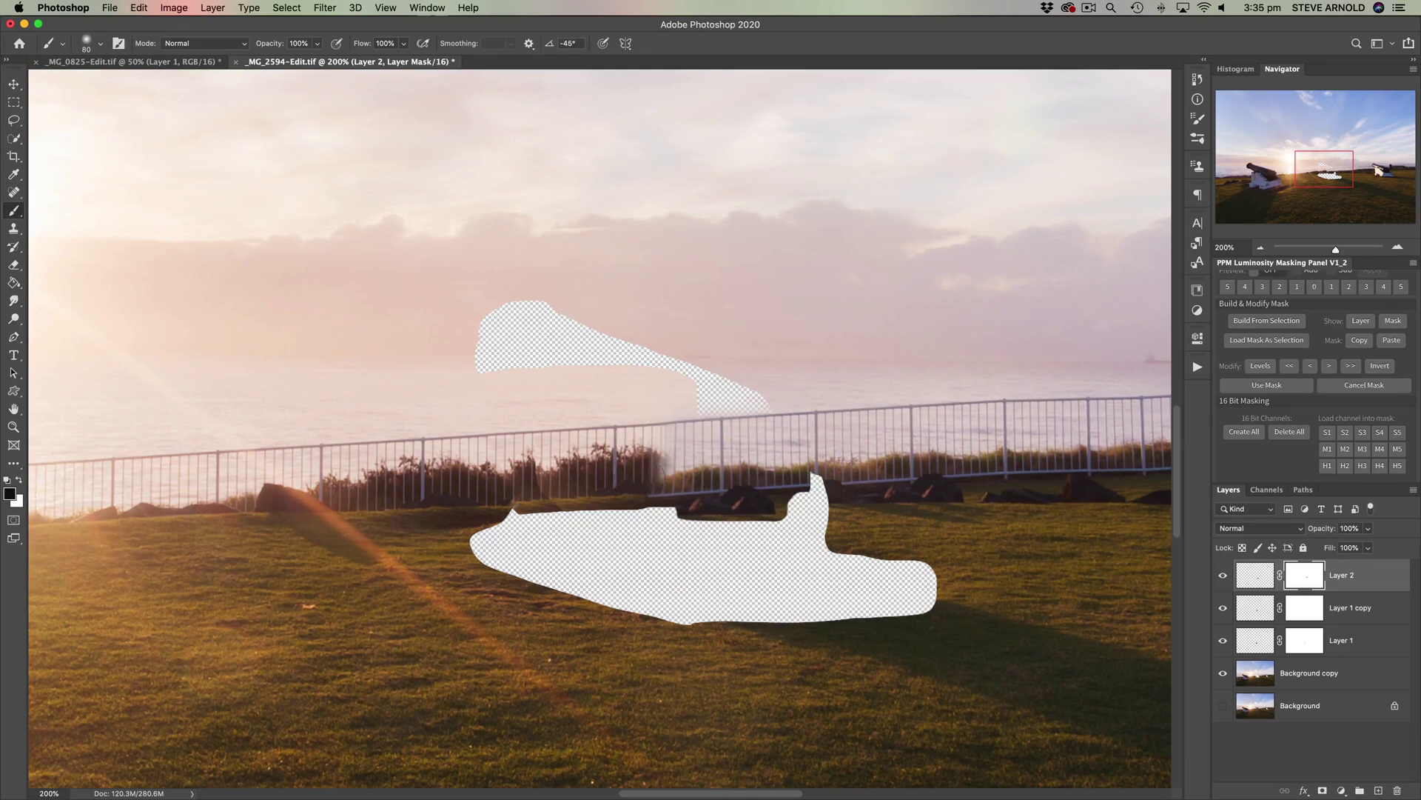
{"action": "key", "text": "bracketleft"}
{"action": "key", "text": "bracketleft"}
{"action": "key", "text": "bracketleft"}
{"action": "key", "text": "bracketleft"}
Step: Select Layer 2's image content, nudge it slightly right to line up its railing, and compare it hidden and shown
{"action": "left_click", "coordinate": [1256, 577]}
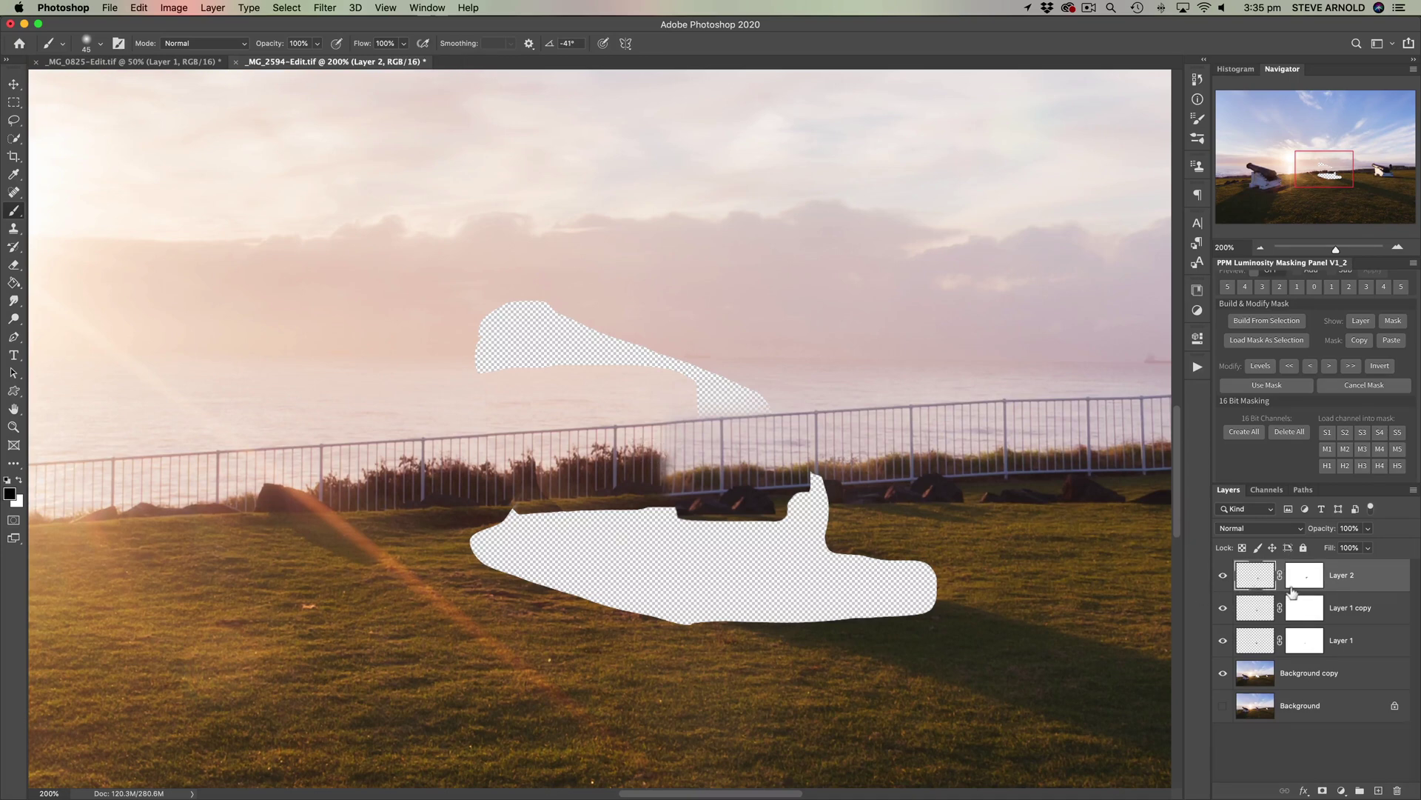
{"action": "key", "text": "v"}
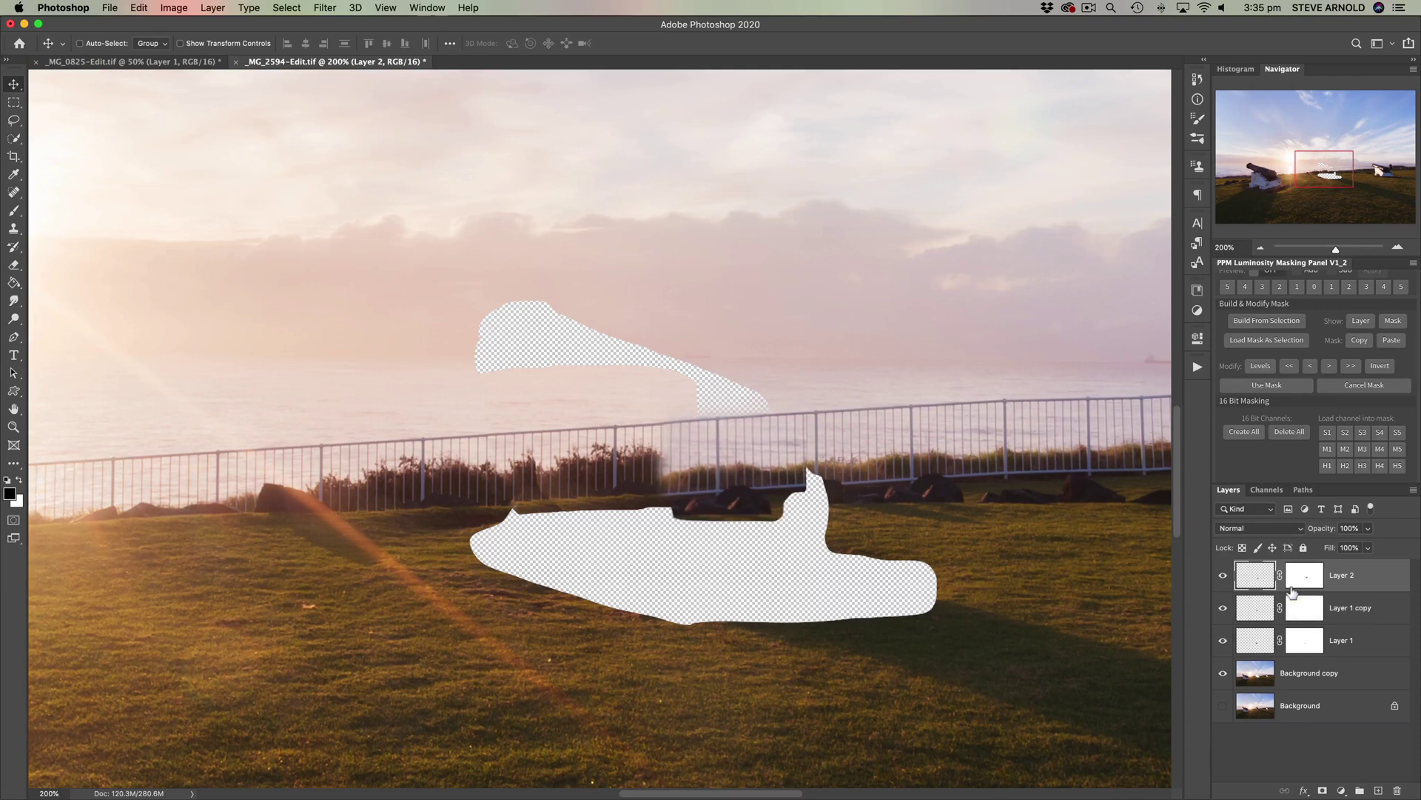
{"action": "key", "text": "Right"}
{"action": "key", "text": "Right"}
{"action": "key", "text": "Right"}
{"action": "key", "text": "Right"}
{"action": "key", "text": "Right"}
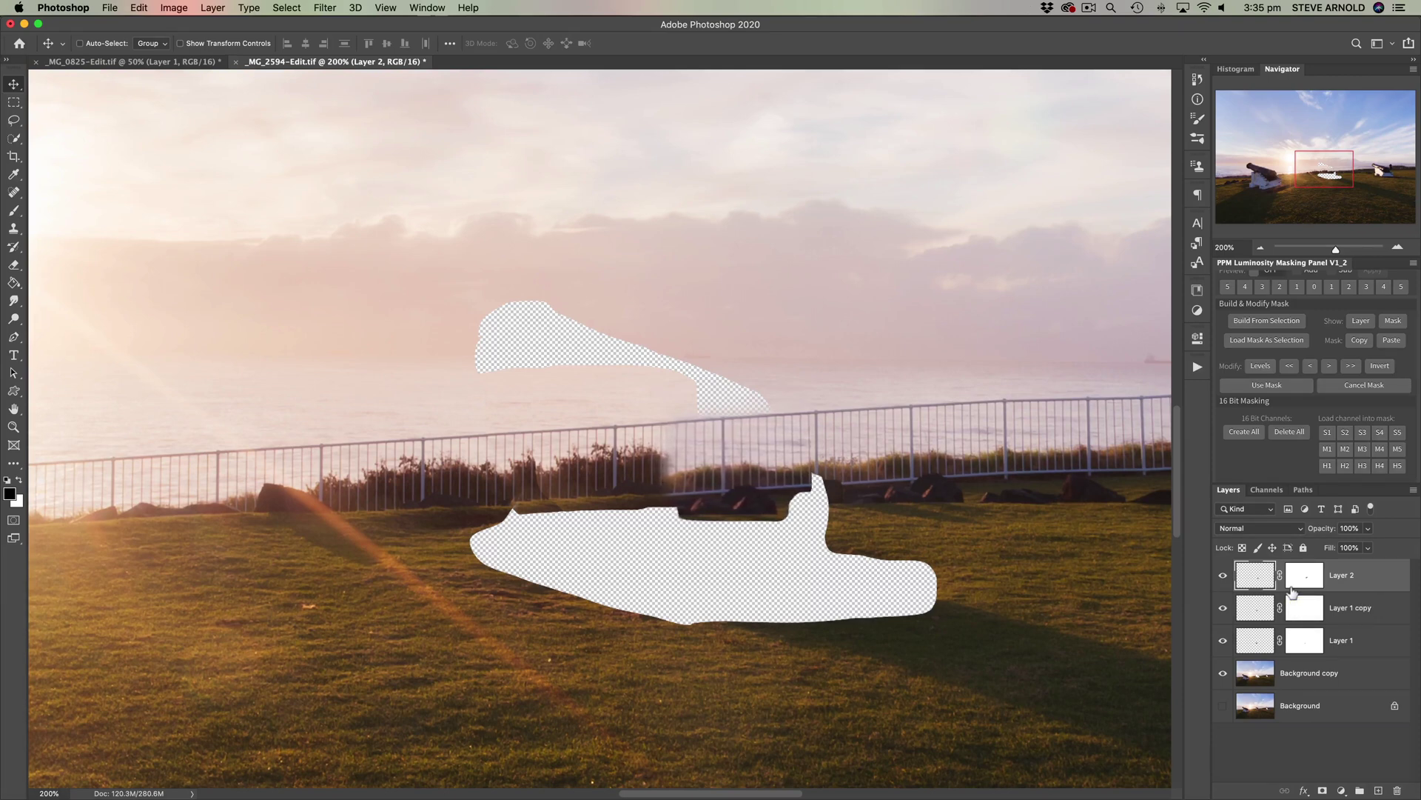
{"action": "key", "text": "Right"}
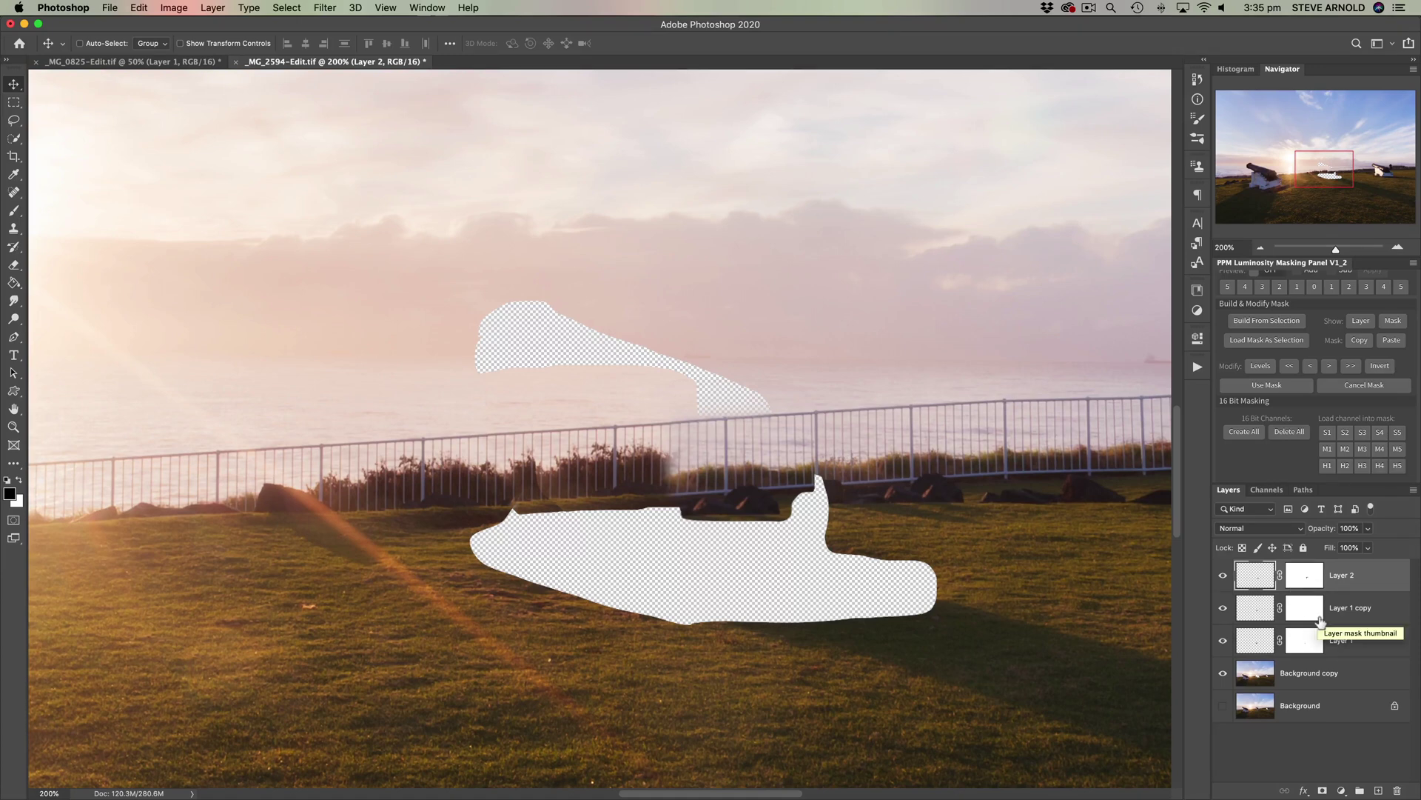
{"action": "left_click", "coordinate": [1225, 579]}
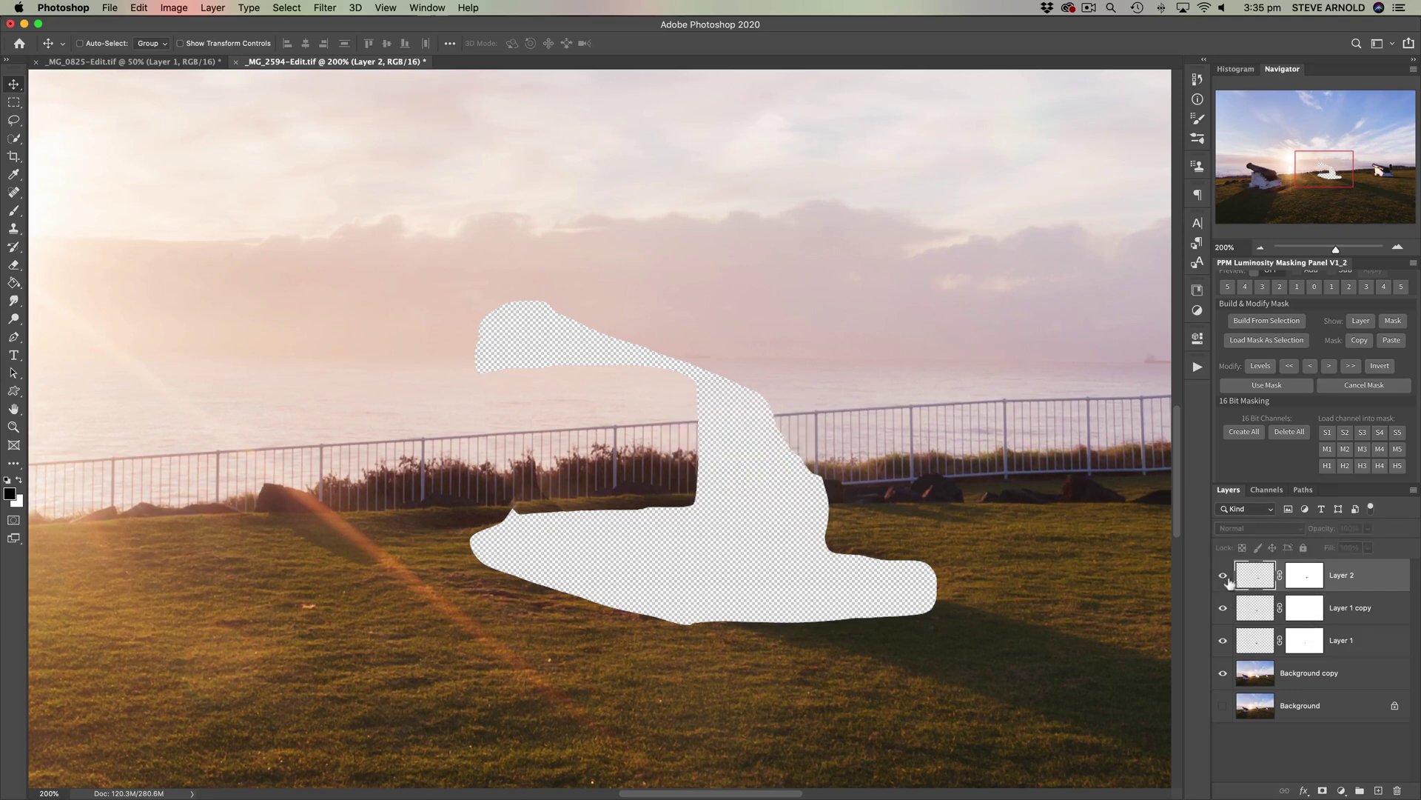
{"action": "left_click", "coordinate": [1225, 578]}
Step: Refine Layer 2's mask along the shrub edge with black at brush sizes 35 and 25, and check the blend with the layer hidden
{"action": "left_click", "coordinate": [1304, 575]}
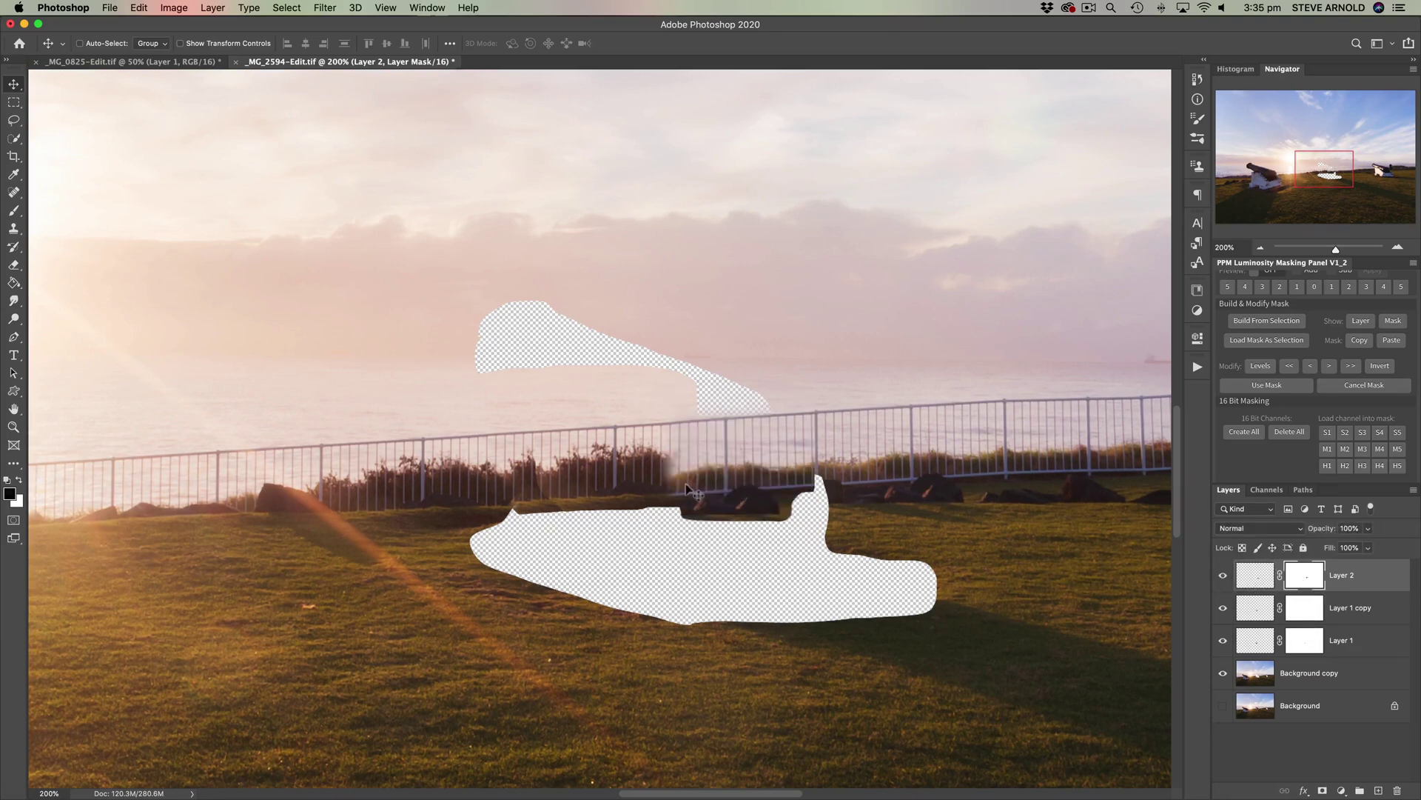
{"action": "key", "text": "b"}
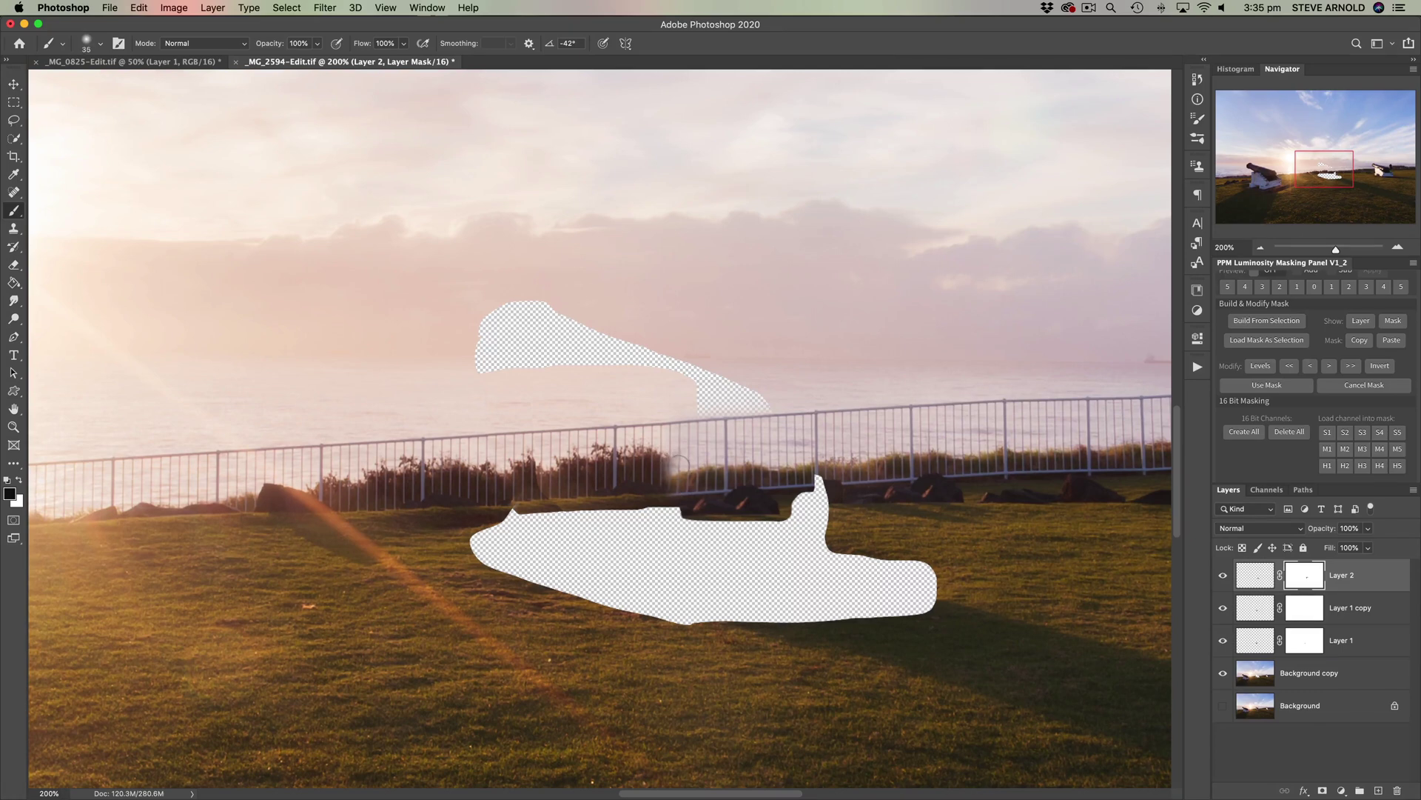
{"action": "key", "text": "bracketleft"}
{"action": "key", "text": "bracketleft"}
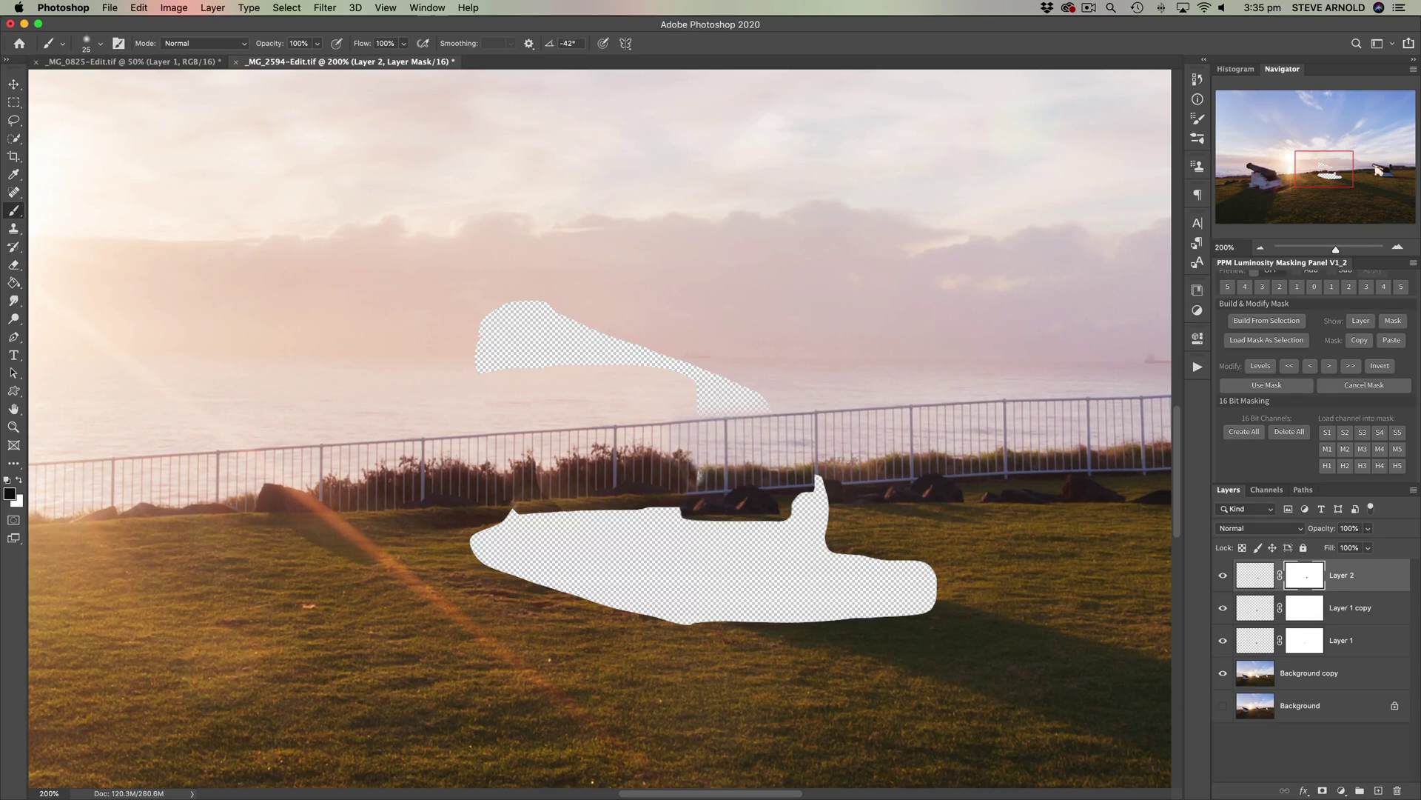
{"action": "key", "text": "x"}
{"action": "left_click", "coordinate": [1223, 575]}
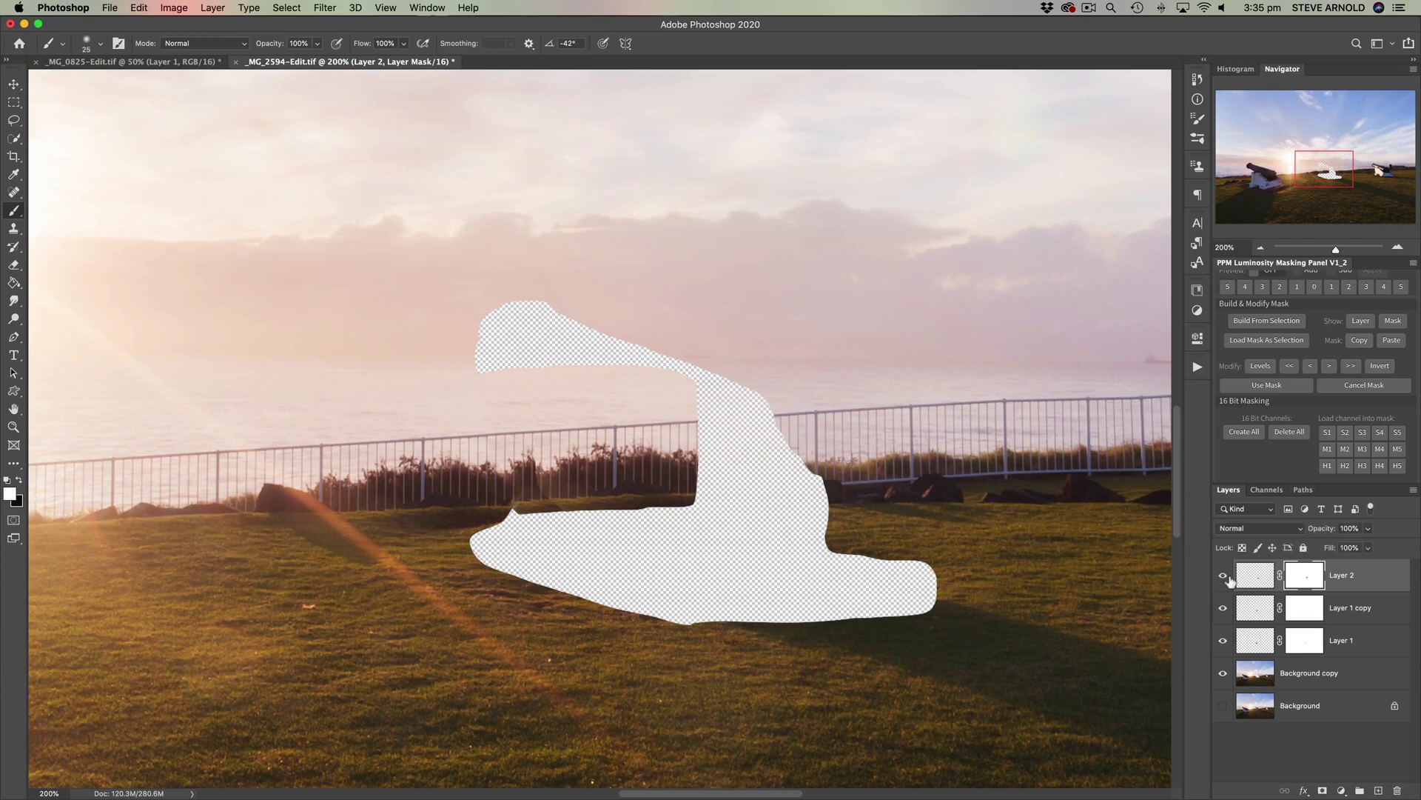
{"action": "left_click", "coordinate": [1223, 575]}
Step: Check Layer 1 copy hidden and shown, paint black on its mask where the patch meets the grass, and select Layer 1's mask
{"action": "left_click", "coordinate": [1255, 607]}
{"action": "left_click", "coordinate": [1223, 609]}
{"action": "left_click", "coordinate": [1223, 609]}
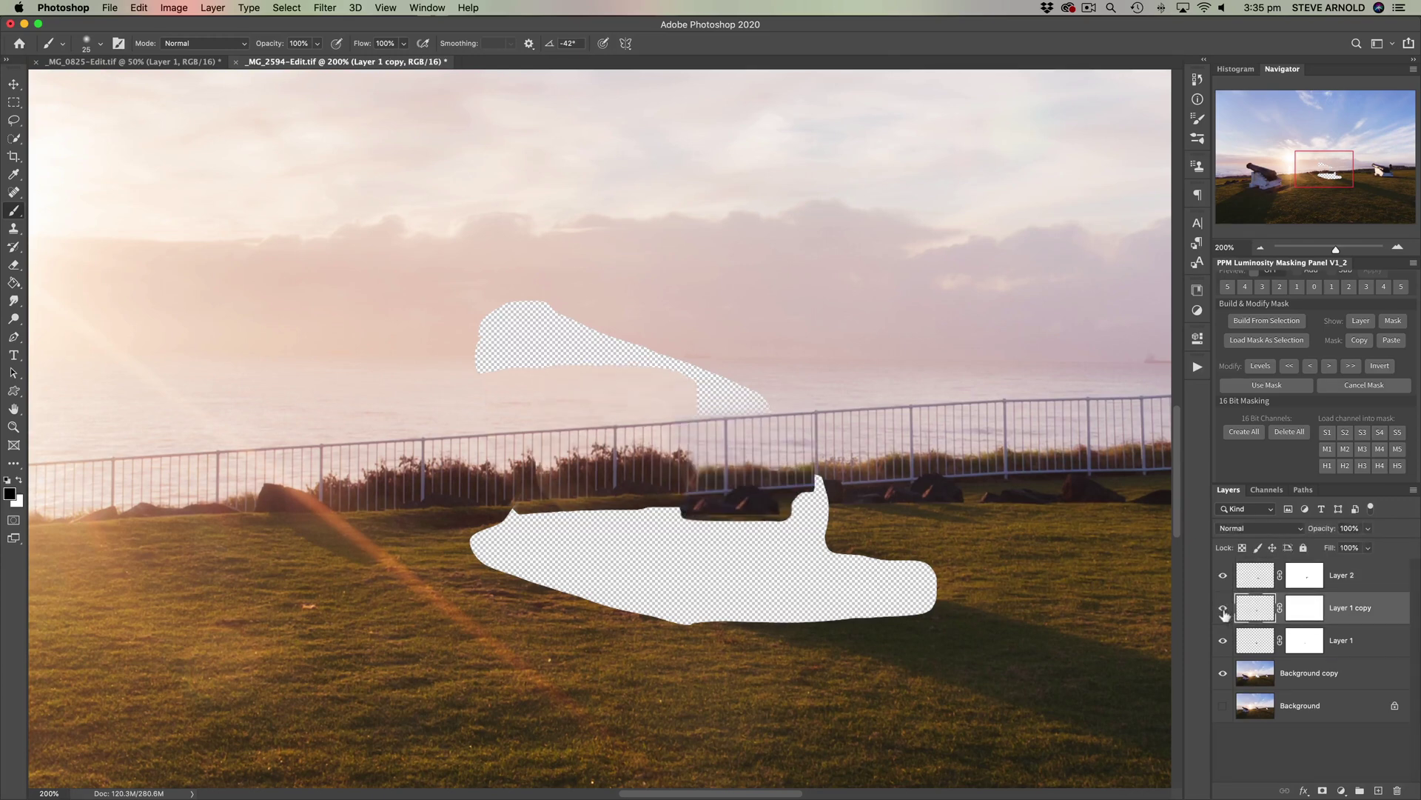
{"action": "left_click", "coordinate": [1223, 609]}
{"action": "left_click", "coordinate": [1223, 609]}
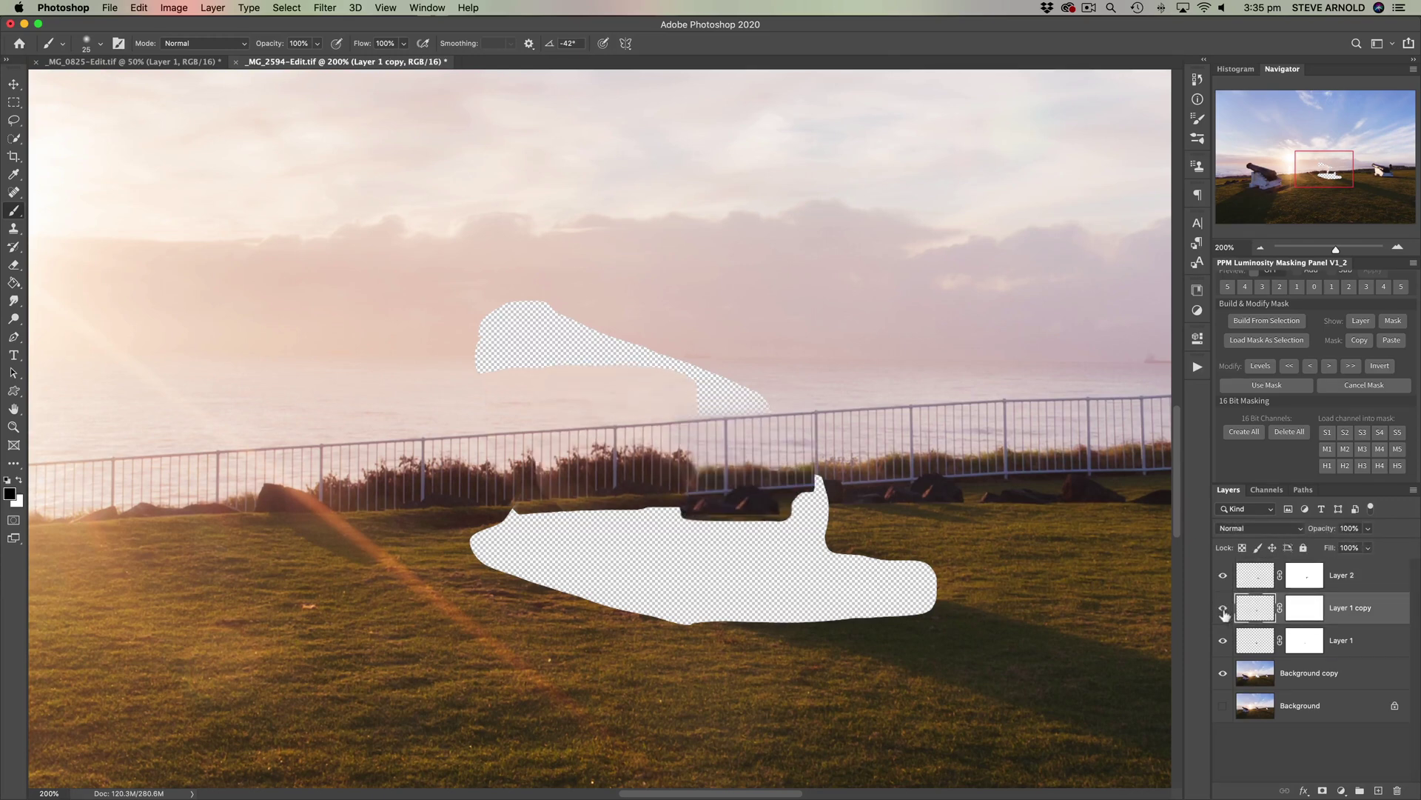
{"action": "left_click", "coordinate": [1304, 607]}
{"action": "key", "text": "x"}
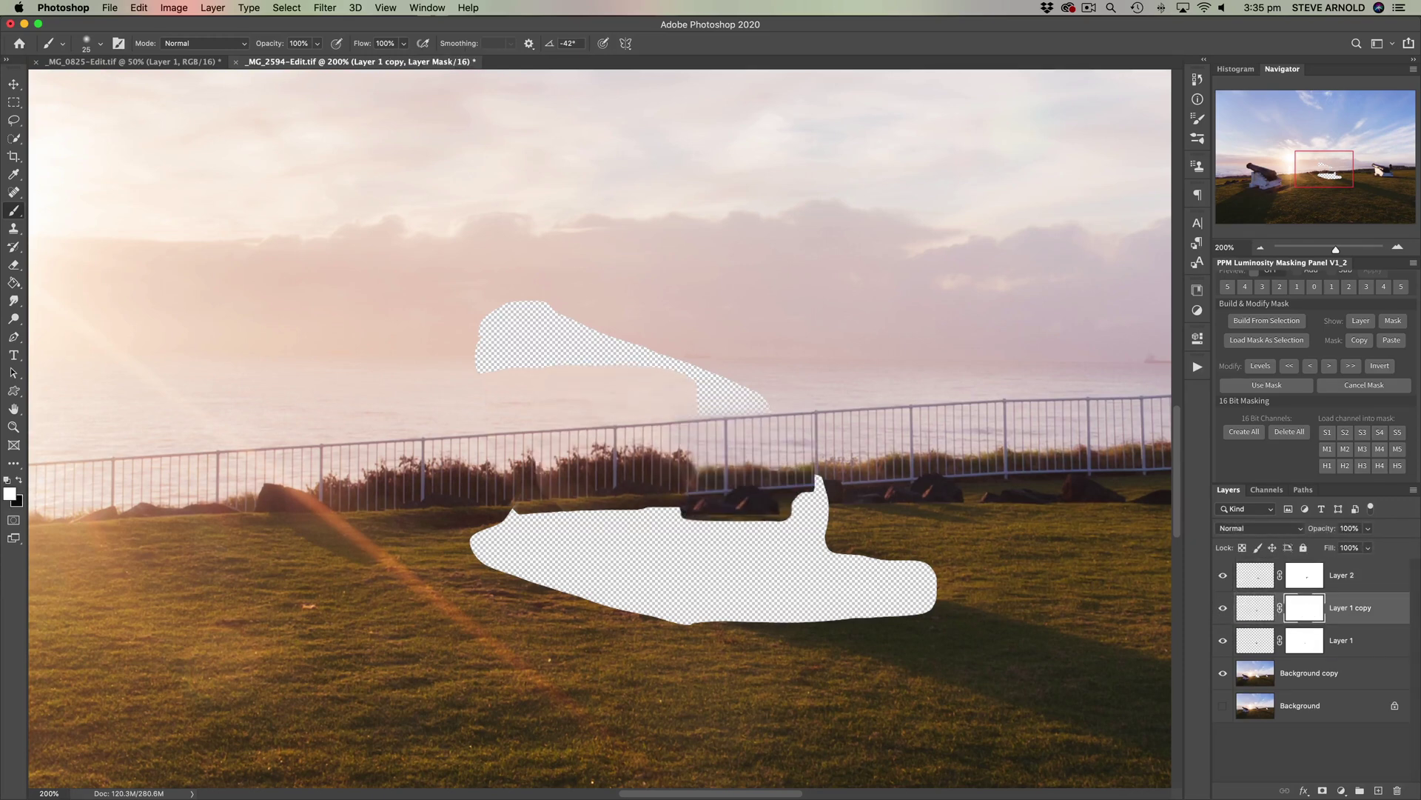
{"action": "left_click", "coordinate": [19, 482]}
{"action": "left_click_drag", "start_coordinate": [562, 517], "coordinate": [552, 506]}
{"action": "key", "text": "x"}
{"action": "left_click", "coordinate": [1313, 638]}
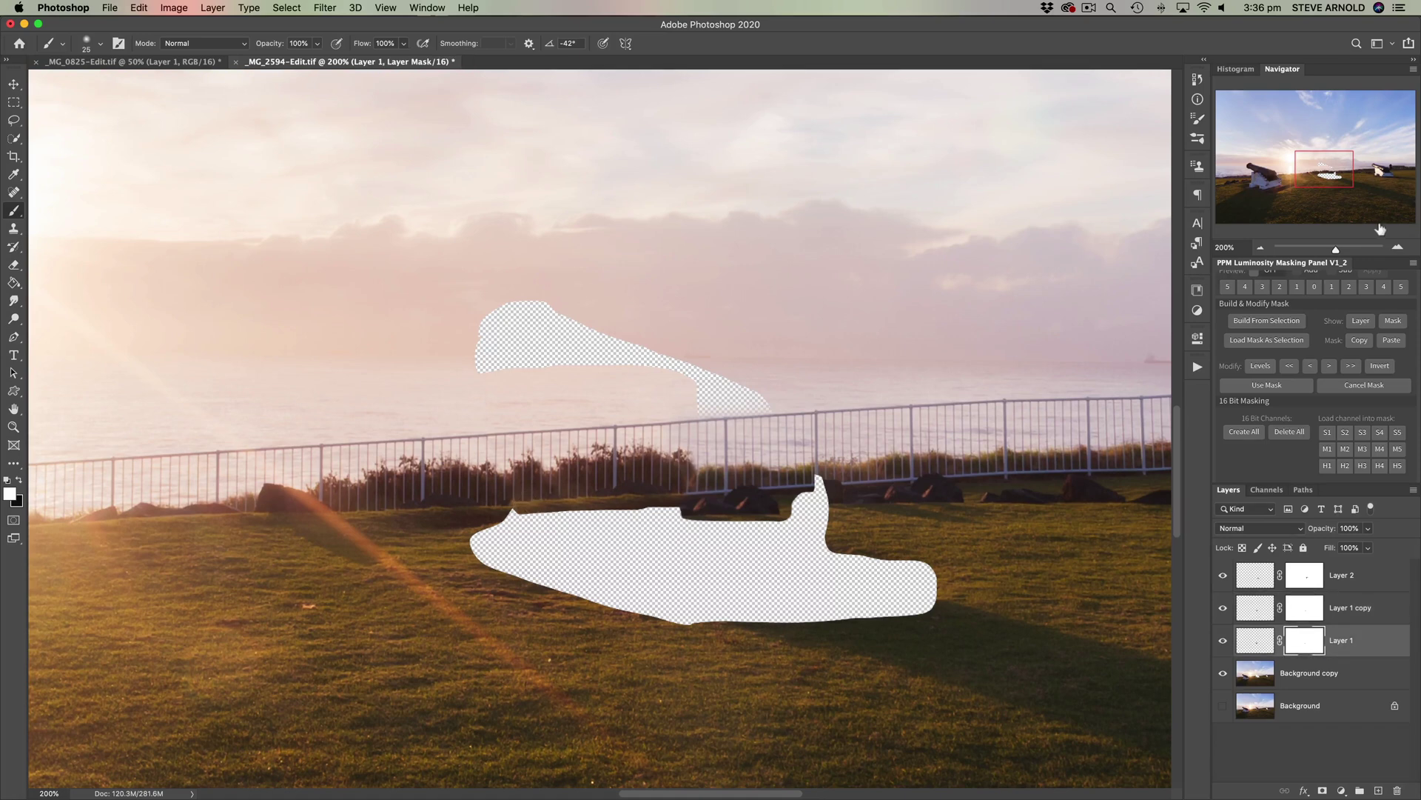
Step: Check the blended fence at a wider view and add a new empty layer above Layer 2
{"action": "left_click", "coordinate": [1260, 248]}
{"action": "left_click", "coordinate": [1260, 248]}
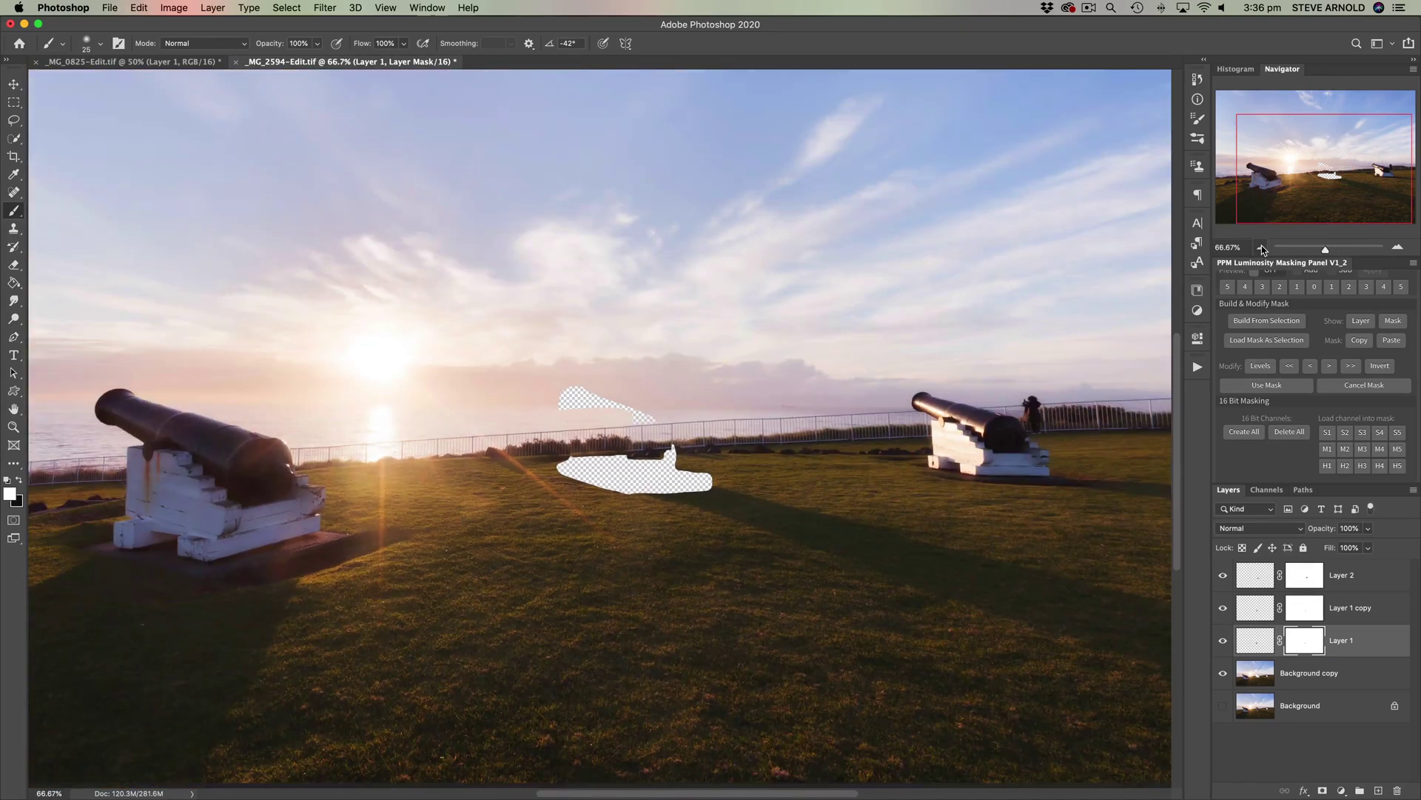
{"action": "left_click", "coordinate": [1399, 249]}
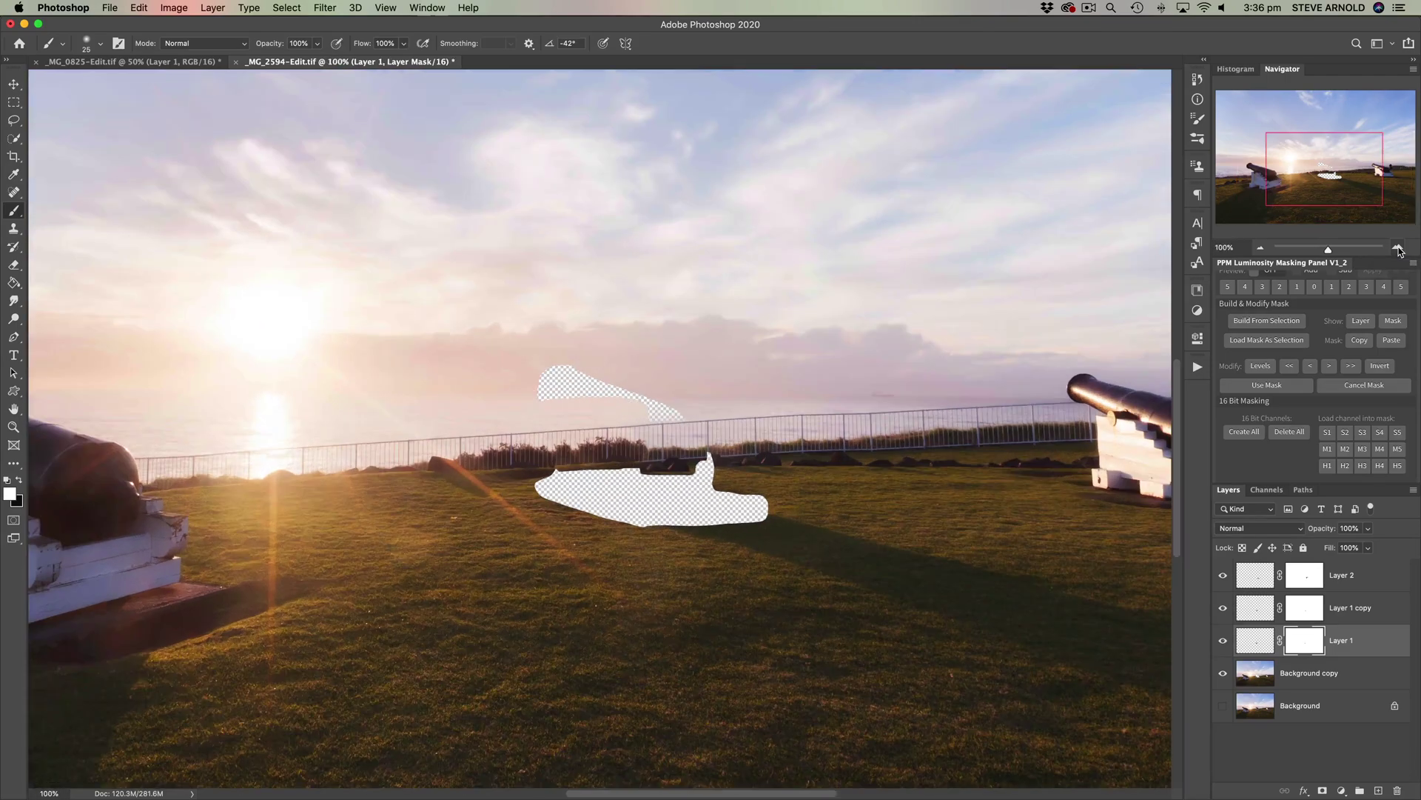
{"action": "left_click", "coordinate": [1399, 249]}
{"action": "left_click", "coordinate": [1263, 249]}
{"action": "left_click", "coordinate": [1370, 582]}
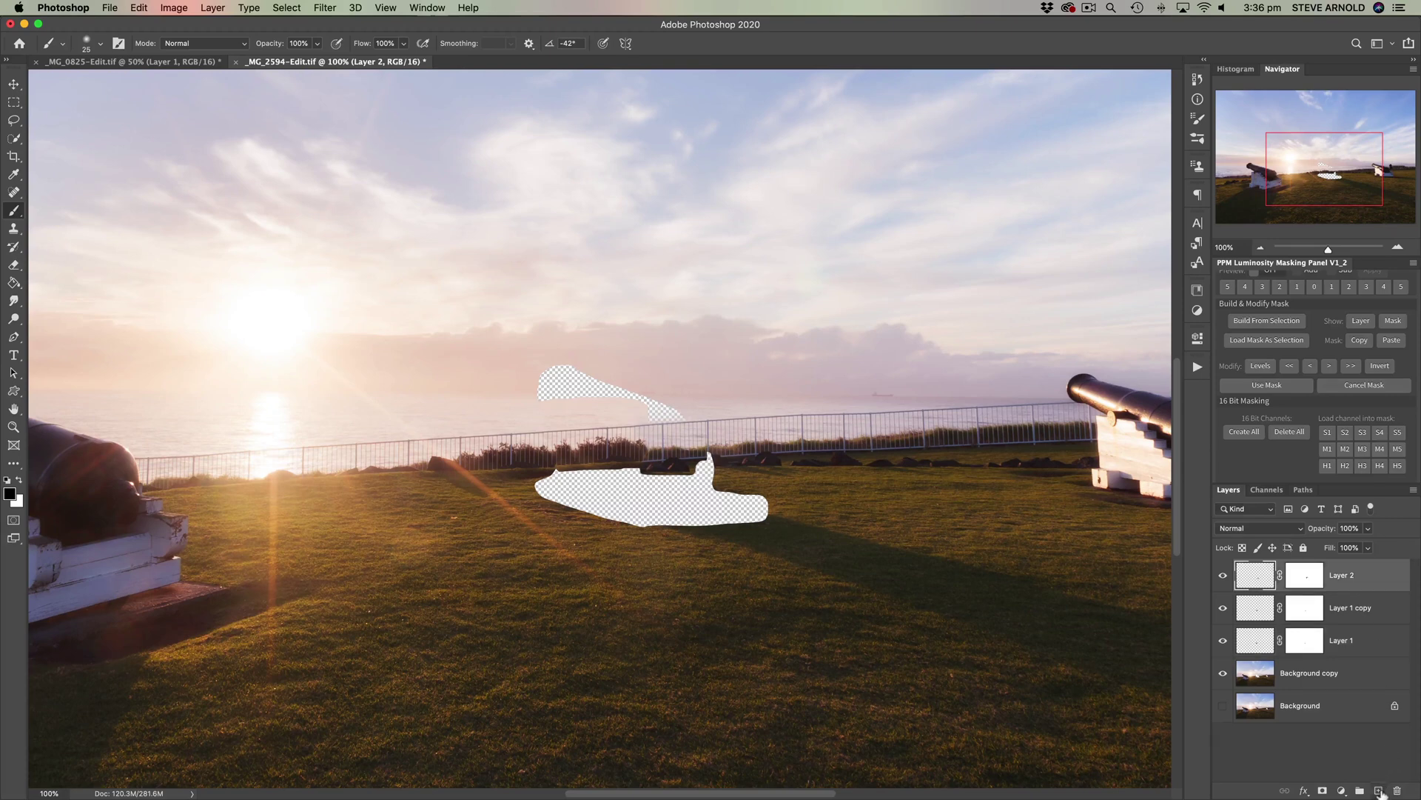
{"action": "left_click", "coordinate": [1378, 791]}
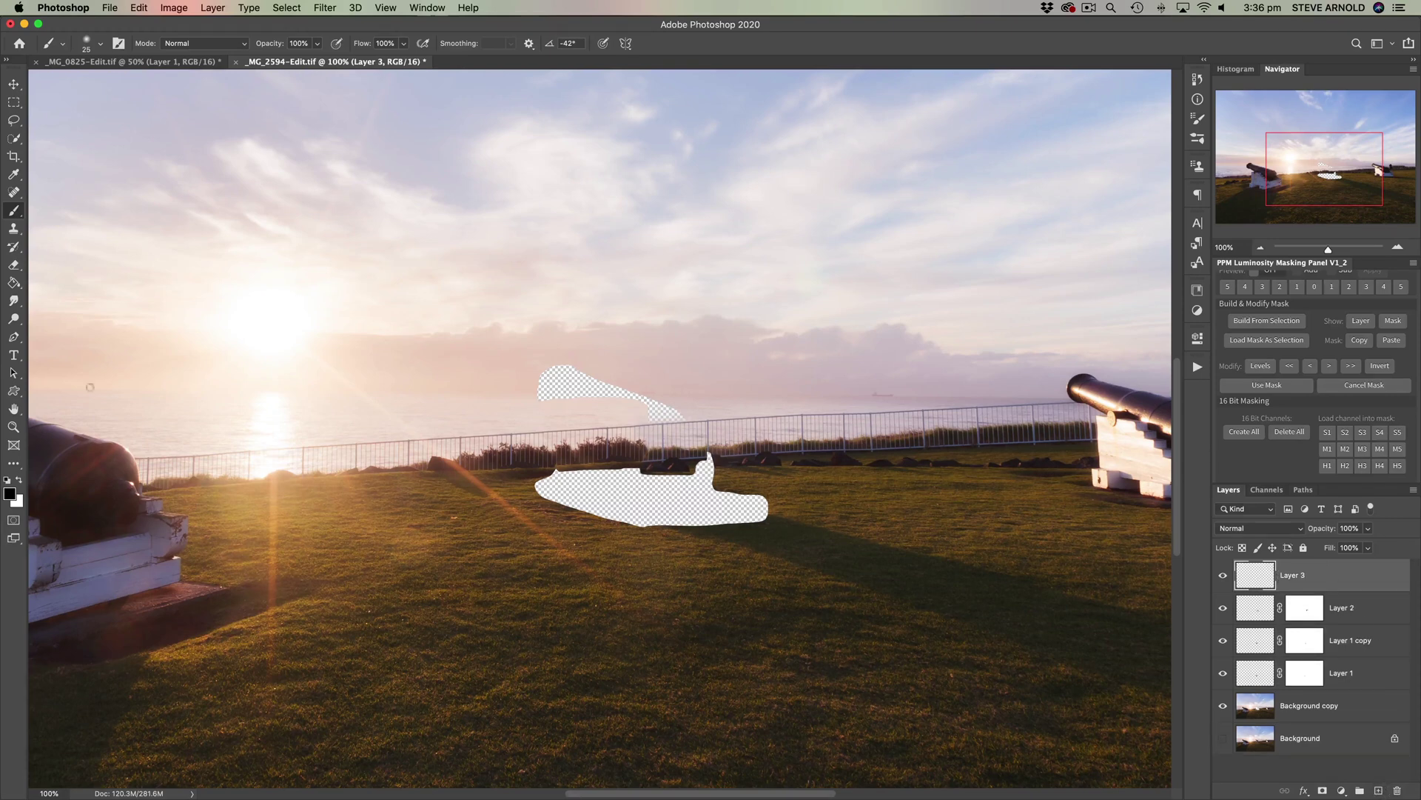
Step: Fill the transparent gap above the railing on Layer 3 with the content-aware Spot Healing Brush, using sizes 70 and 30
{"action": "left_click", "coordinate": [11, 193]}
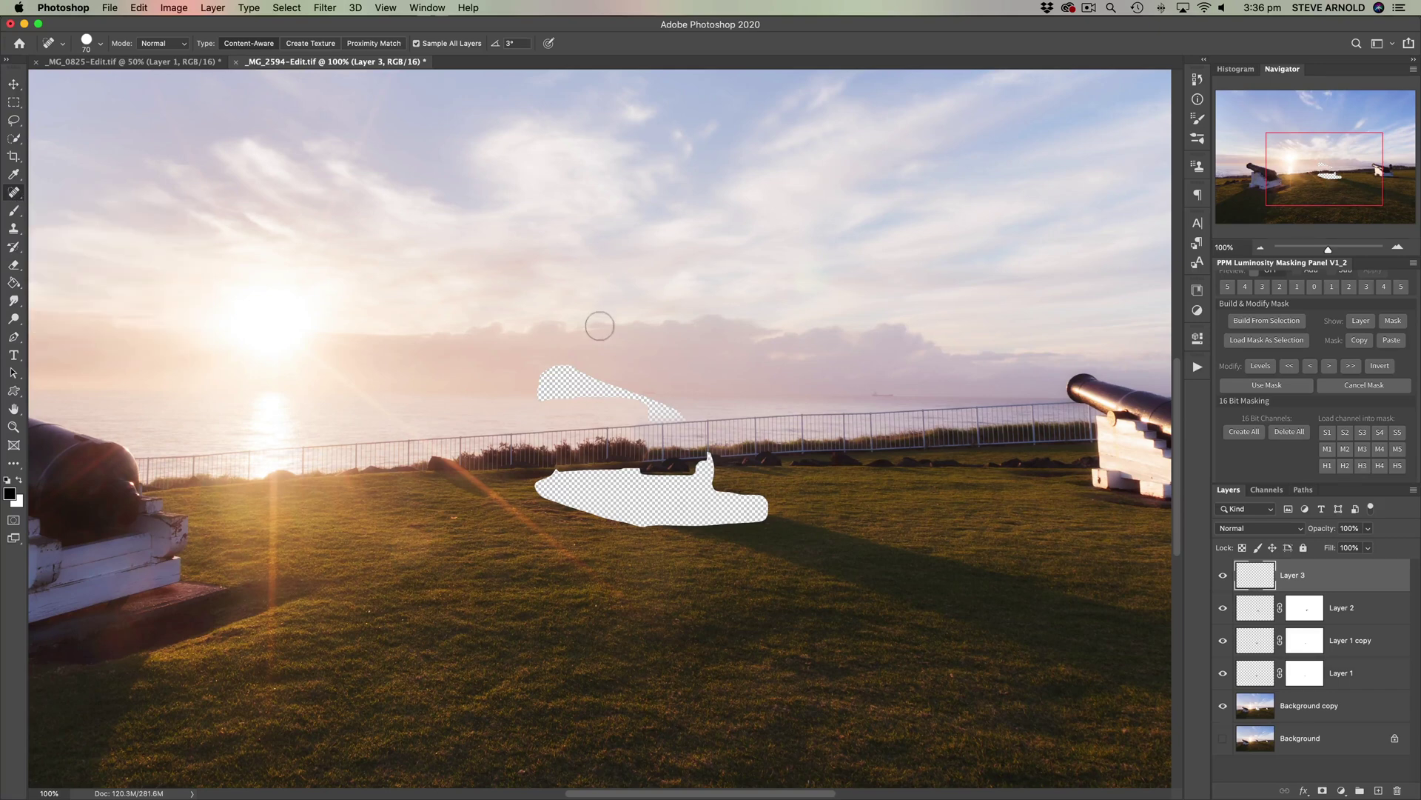
{"action": "mouse_move", "coordinate": [567, 379]}
{"action": "left_mouse_down"}
{"action": "mouse_move", "coordinate": [547, 392]}
{"action": "mouse_move", "coordinate": [645, 404]}
{"action": "left_mouse_up"}
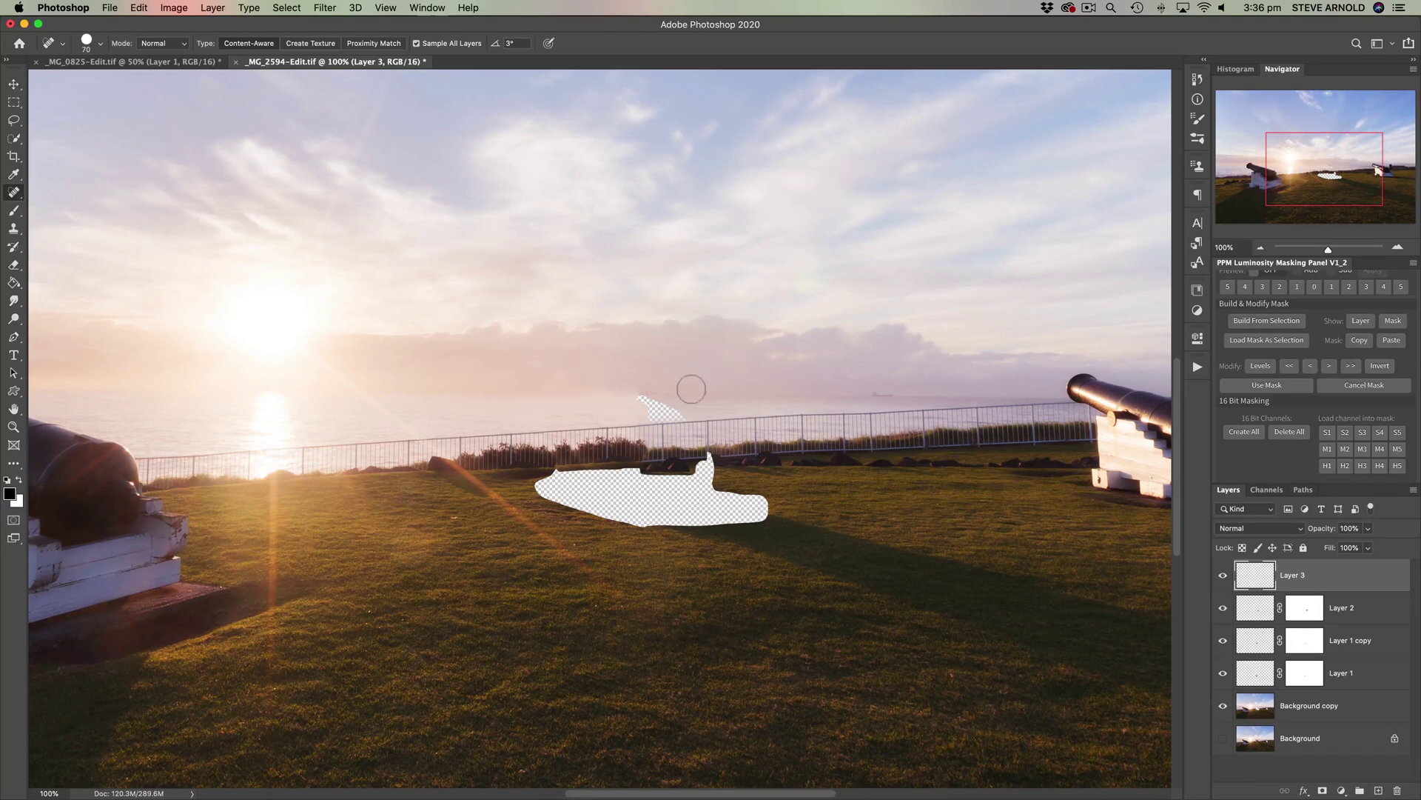
{"action": "key", "text": "bracketleft"}
{"action": "key", "text": "bracketleft"}
{"action": "key", "text": "bracketleft"}
{"action": "key", "text": "bracketleft"}
{"action": "left_click", "coordinate": [1396, 249]}
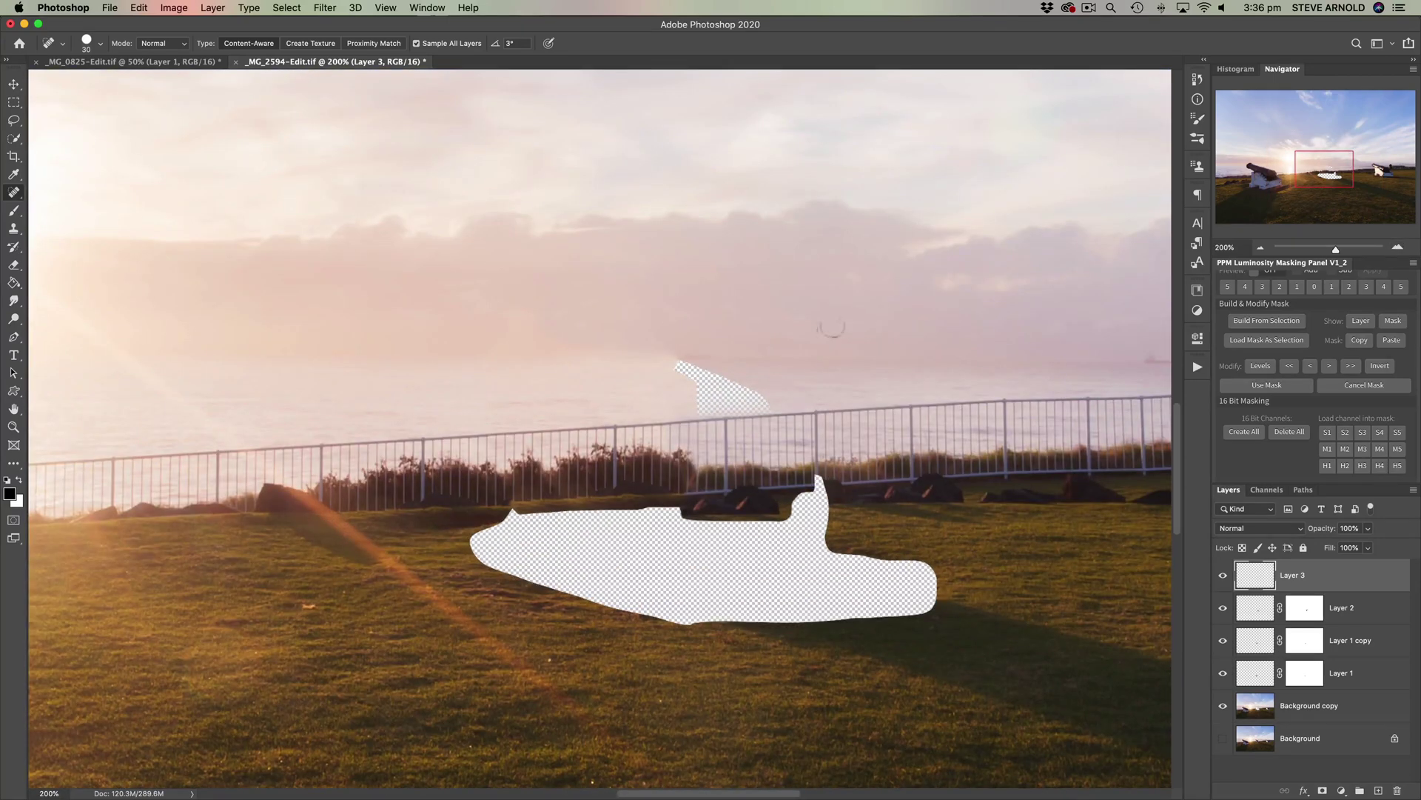
{"action": "mouse_move", "coordinate": [681, 367]}
{"action": "left_mouse_down"}
{"action": "mouse_move", "coordinate": [714, 372]}
{"action": "mouse_move", "coordinate": [771, 392]}
{"action": "mouse_move", "coordinate": [696, 399]}
{"action": "left_mouse_up"}
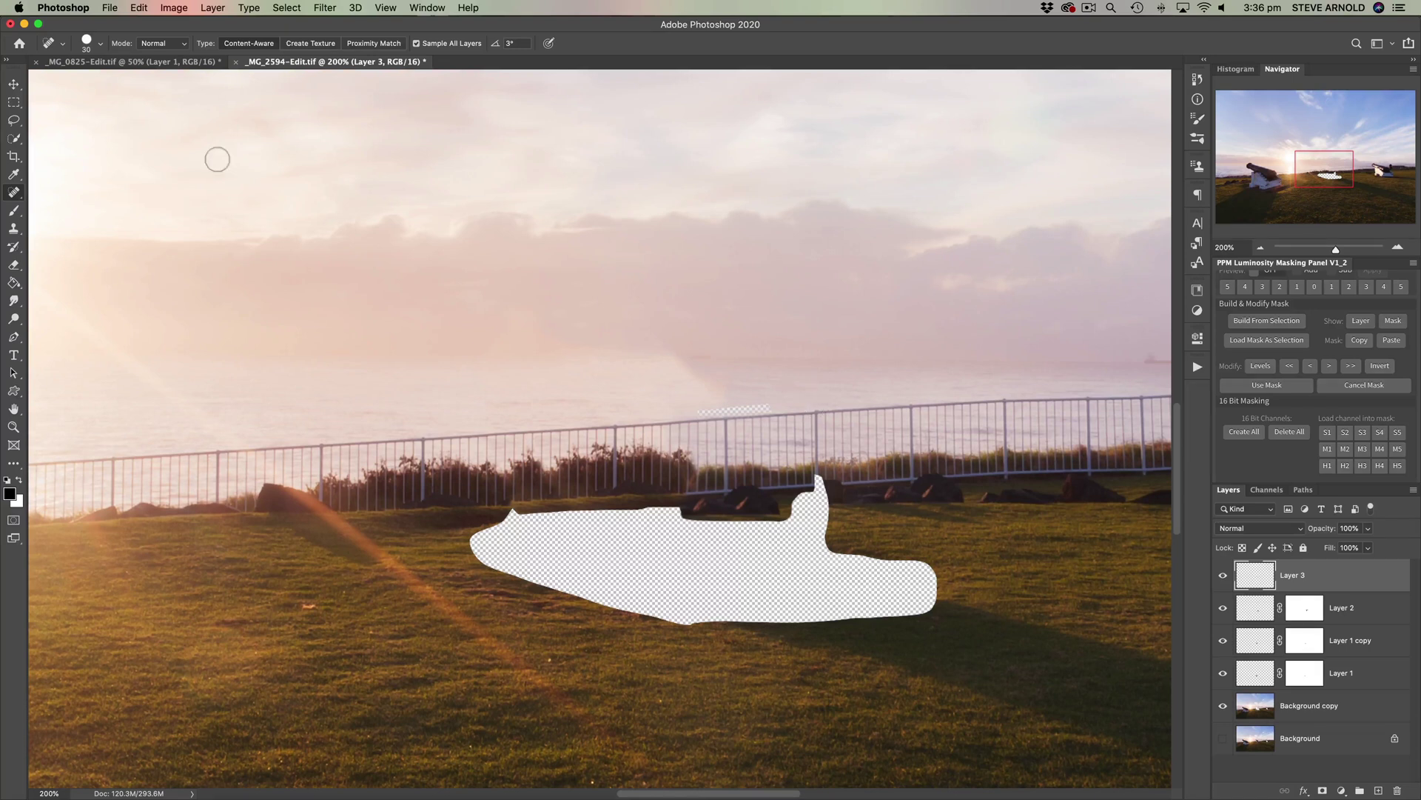
Step: Reduce the Clone Stamp to size 30, sample the nearby sea, and clone it over the transparent strip just above the railing
{"action": "left_click_drag", "start_coordinate": [15, 228], "coordinate": [68, 230]}
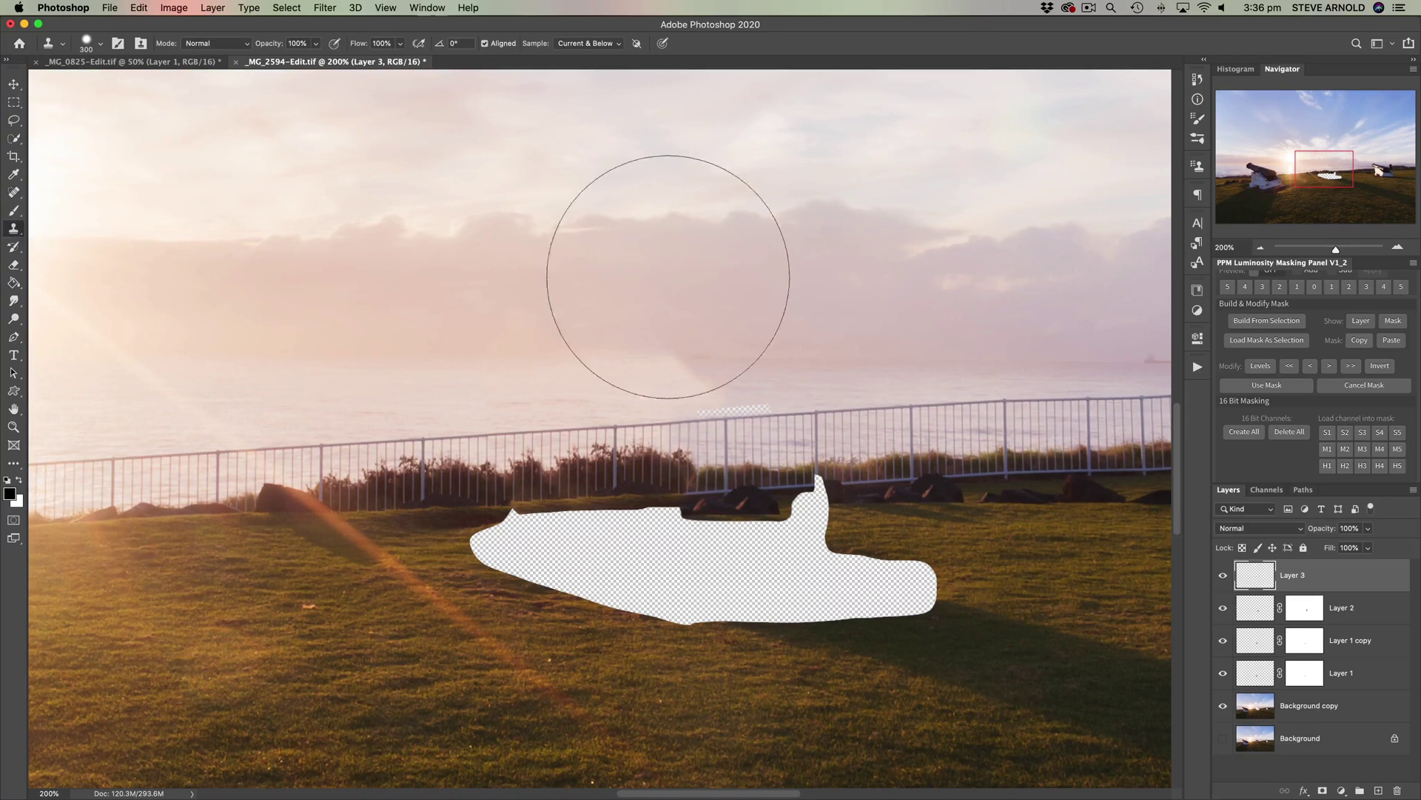
{"action": "key", "text": "bracketleft"}
{"action": "key", "text": "bracketleft"}
{"action": "key", "text": "bracketleft"}
{"action": "key", "text": "bracketleft"}
{"action": "key", "text": "bracketleft"}
{"action": "key", "text": "bracketleft"}
{"action": "key", "text": "bracketleft"}
{"action": "key", "text": "bracketleft"}
{"action": "key", "text": "bracketleft"}
{"action": "key", "text": "bracketleft"}
{"action": "key", "text": "bracketleft"}
{"action": "key", "text": "bracketleft"}
{"action": "key", "text": "bracketleft"}
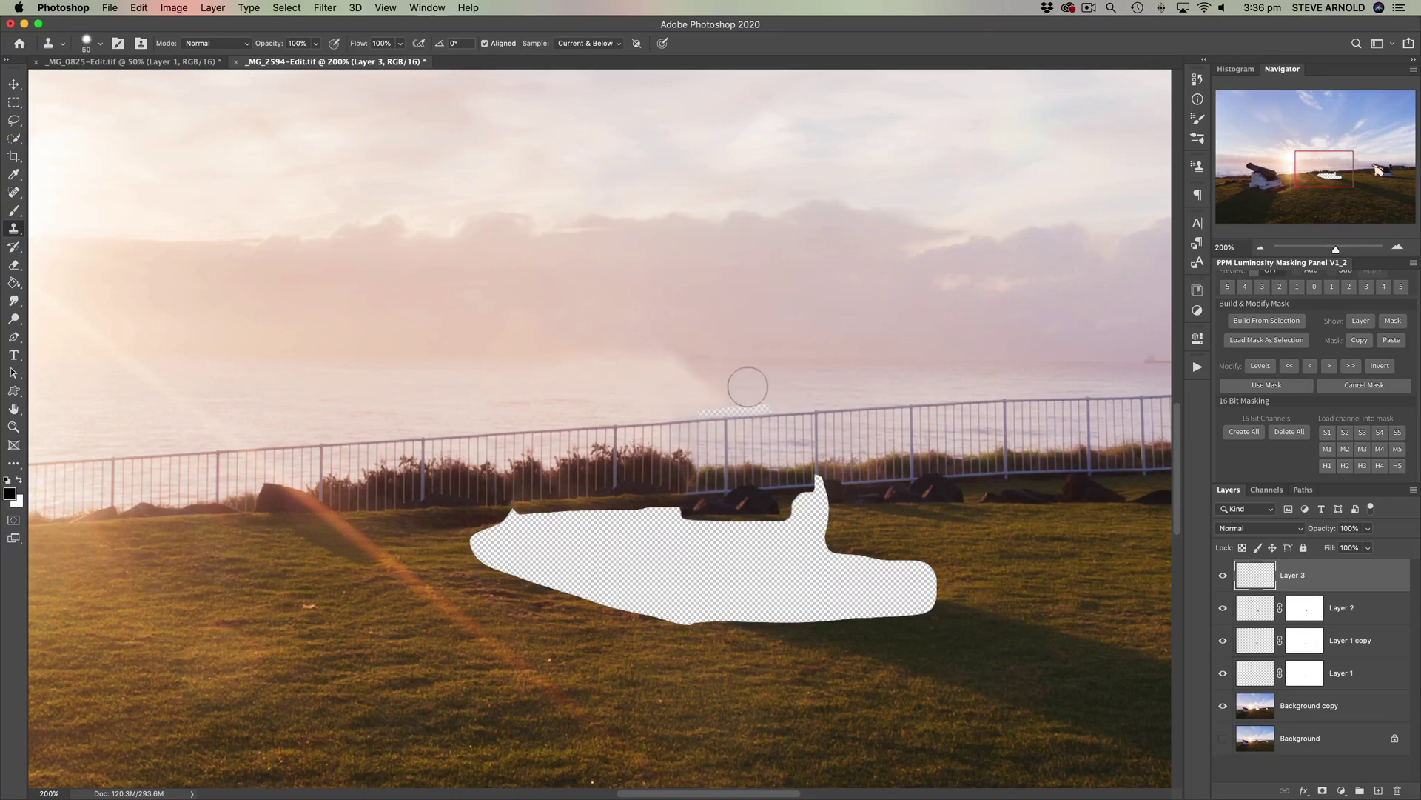
{"action": "left_click", "coordinate": [763, 384], "text": "alt"}
{"action": "left_click", "coordinate": [768, 406]}
{"action": "left_click_drag", "start_coordinate": [768, 406], "coordinate": [698, 412]}
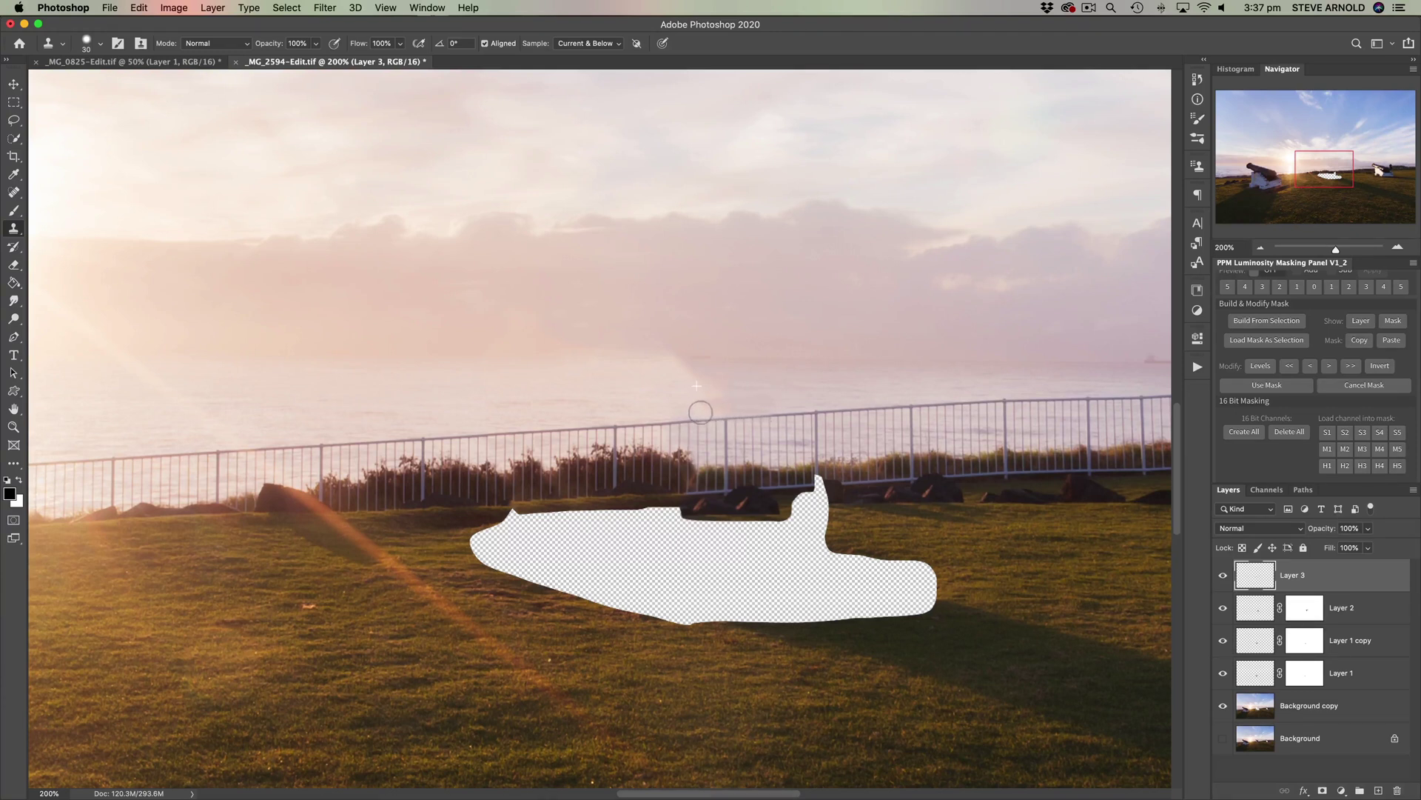
{"action": "left_click", "coordinate": [771, 411], "text": "shift"}
Step: Compare the sky and sea repair with Layer 3 repeatedly hidden and shown
{"action": "left_click", "coordinate": [1224, 577]}
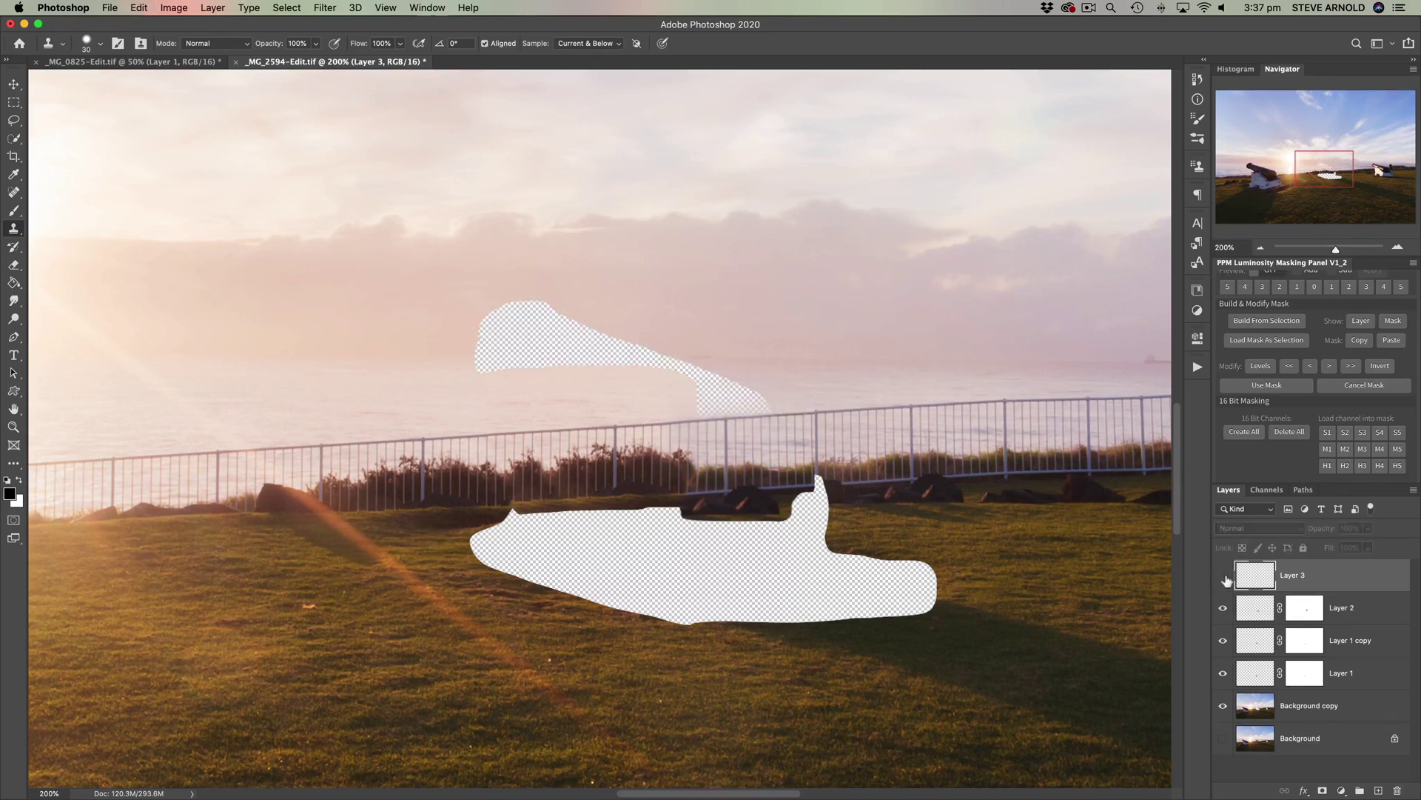
{"action": "left_click", "coordinate": [1224, 577]}
{"action": "left_click", "coordinate": [1224, 577]}
{"action": "left_click", "coordinate": [1224, 577]}
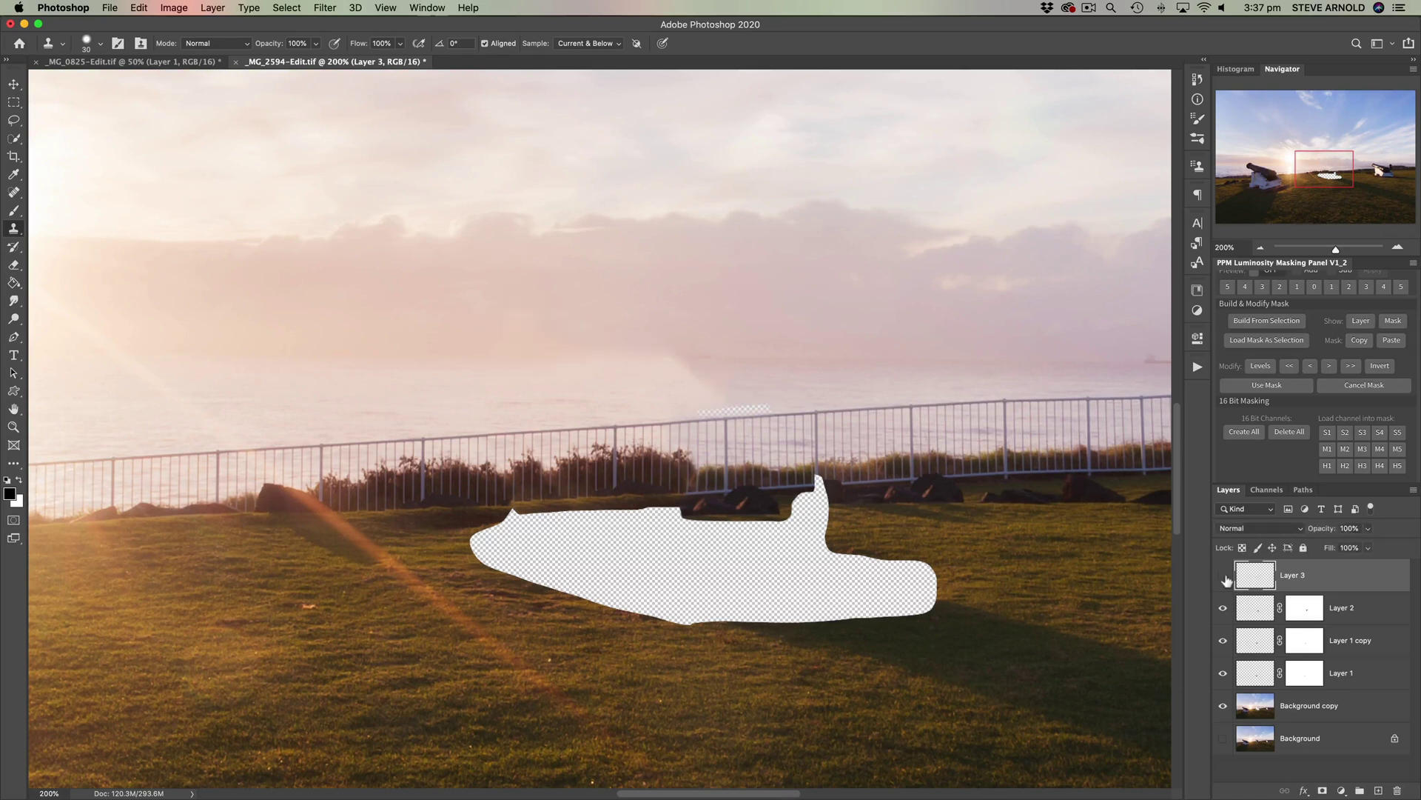
{"action": "left_click", "coordinate": [1224, 576]}
{"action": "left_click", "coordinate": [1224, 576]}
{"action": "left_click", "coordinate": [1224, 577]}
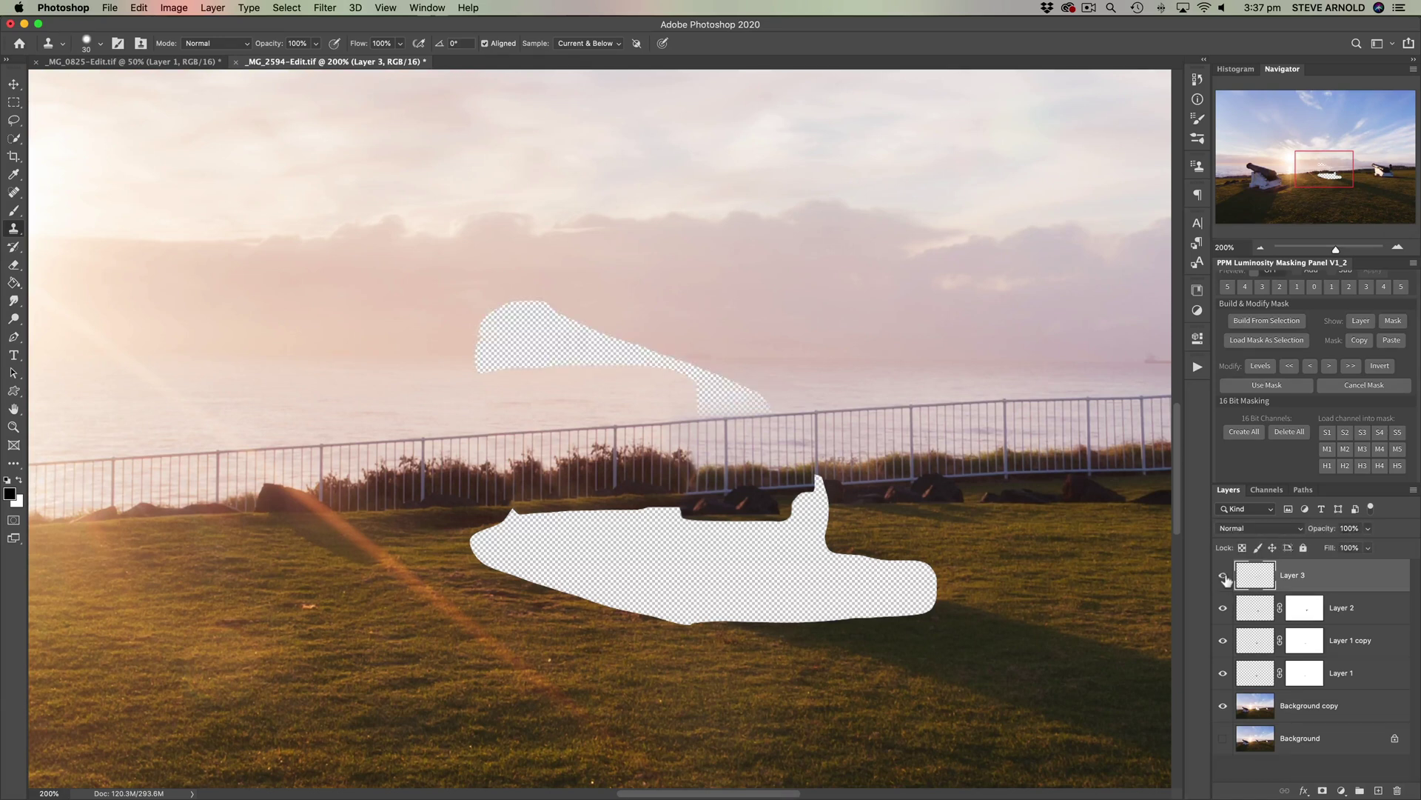
{"action": "left_click", "coordinate": [1224, 576]}
Step: Smooth the visible edges of the sea repair above the railing on Layer 3 with the content-aware Spot Healing Brush, raising its size to 45
{"action": "mouse_move", "coordinate": [755, 410]}
{"action": "left_mouse_down"}
{"action": "mouse_move", "coordinate": [767, 406]}
{"action": "mouse_move", "coordinate": [702, 410]}
{"action": "left_mouse_up"}
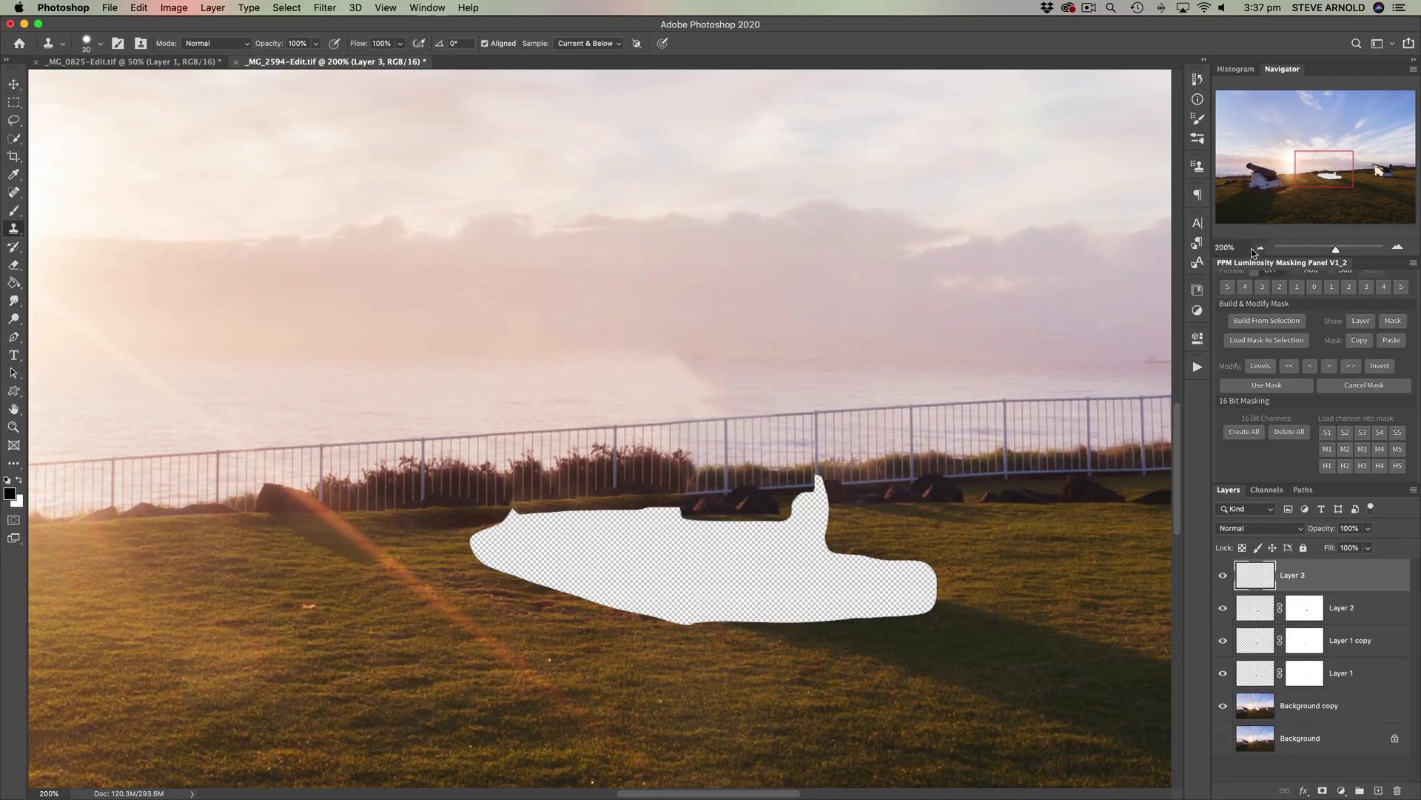
{"action": "left_click", "coordinate": [15, 197]}
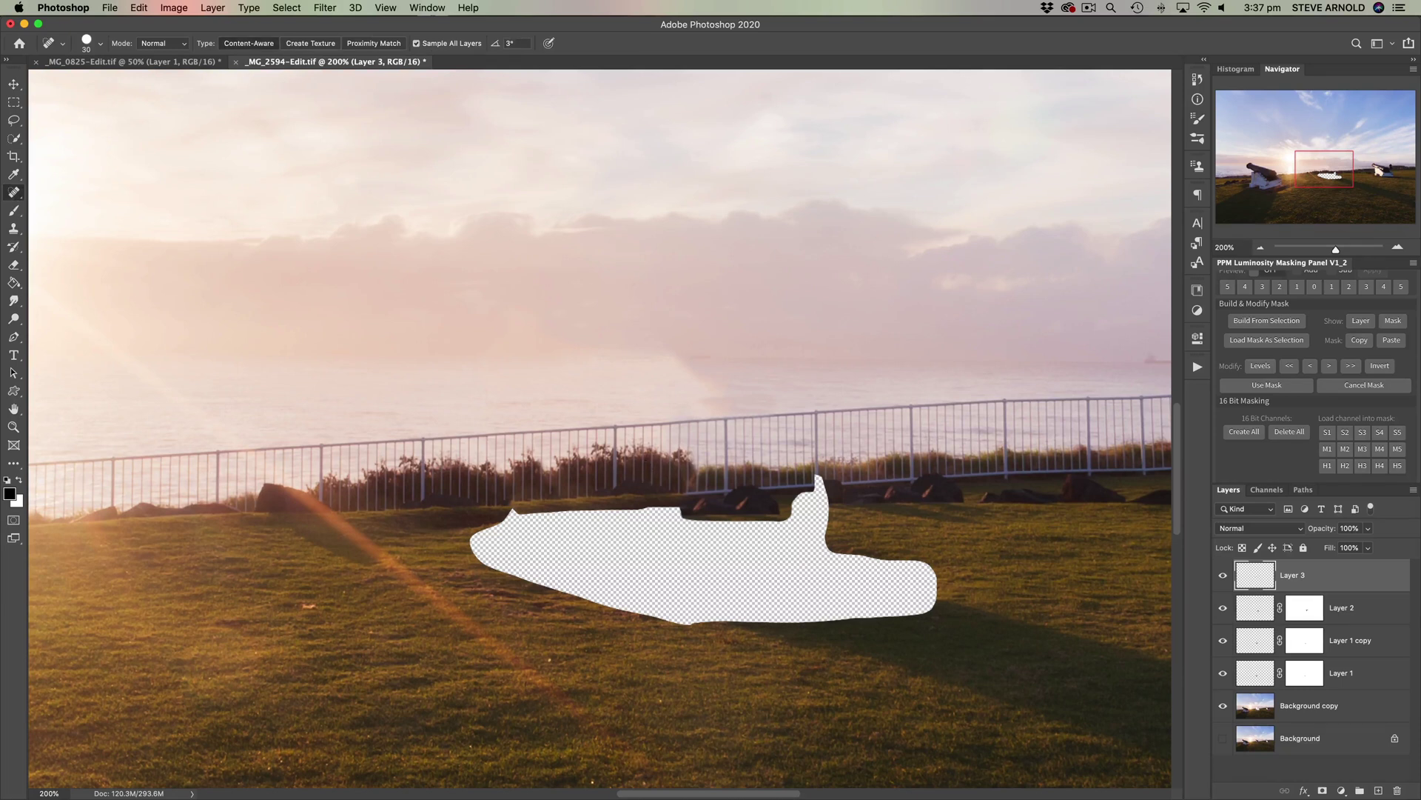
{"action": "left_click_drag", "start_coordinate": [714, 402], "coordinate": [690, 372]}
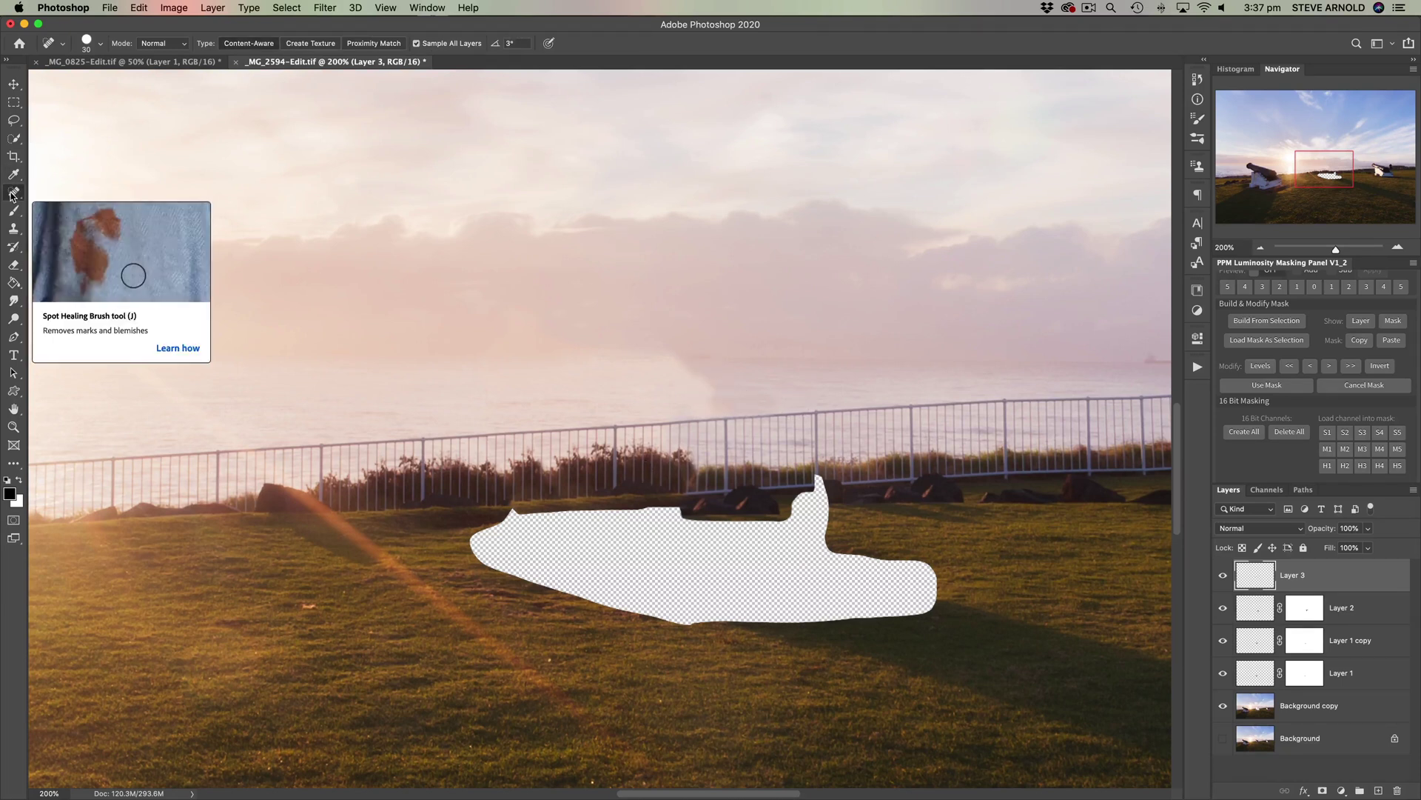
{"action": "left_click", "coordinate": [765, 396]}
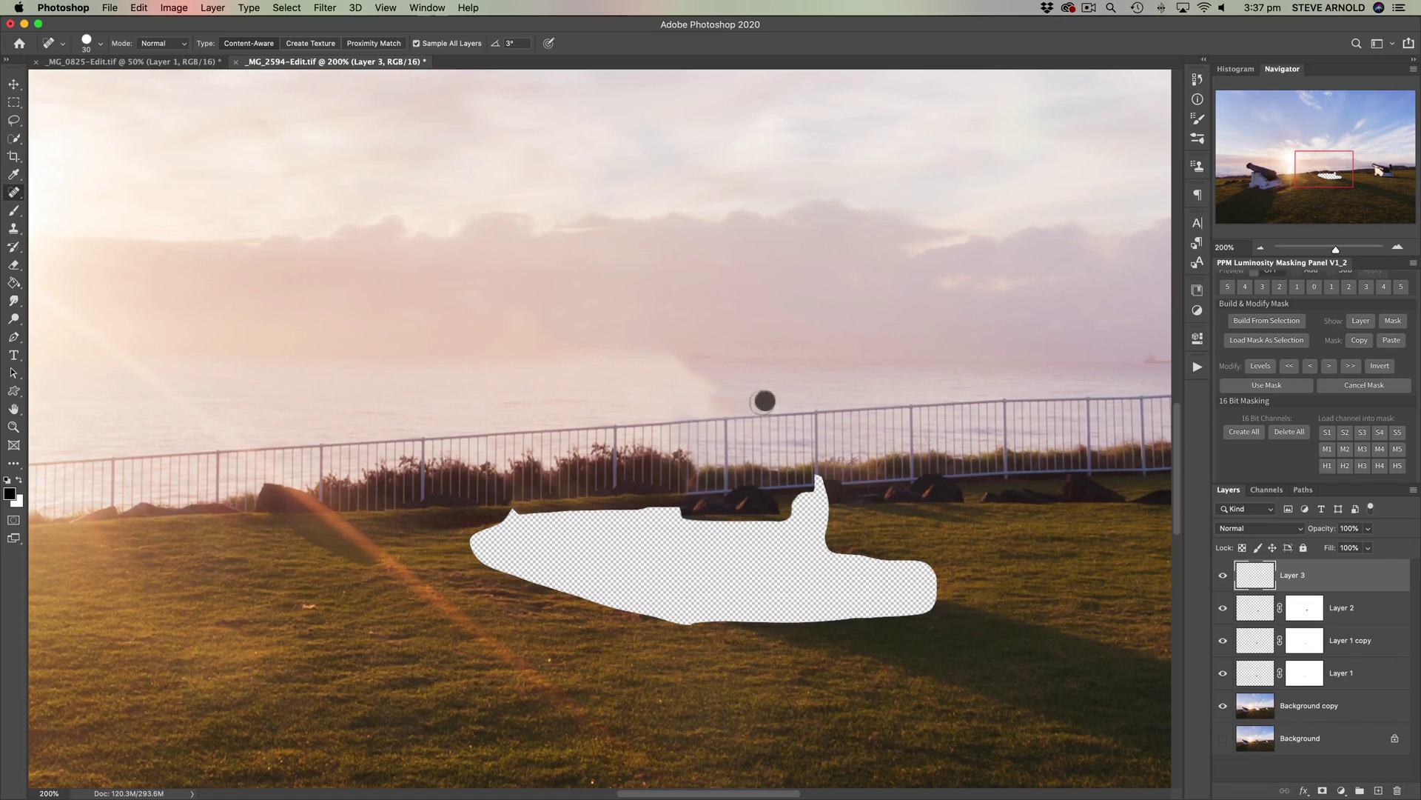
{"action": "key", "text": "bracketright"}
{"action": "key", "text": "bracketright"}
{"action": "key", "text": "bracketright"}
{"action": "left_click", "coordinate": [1262, 248]}
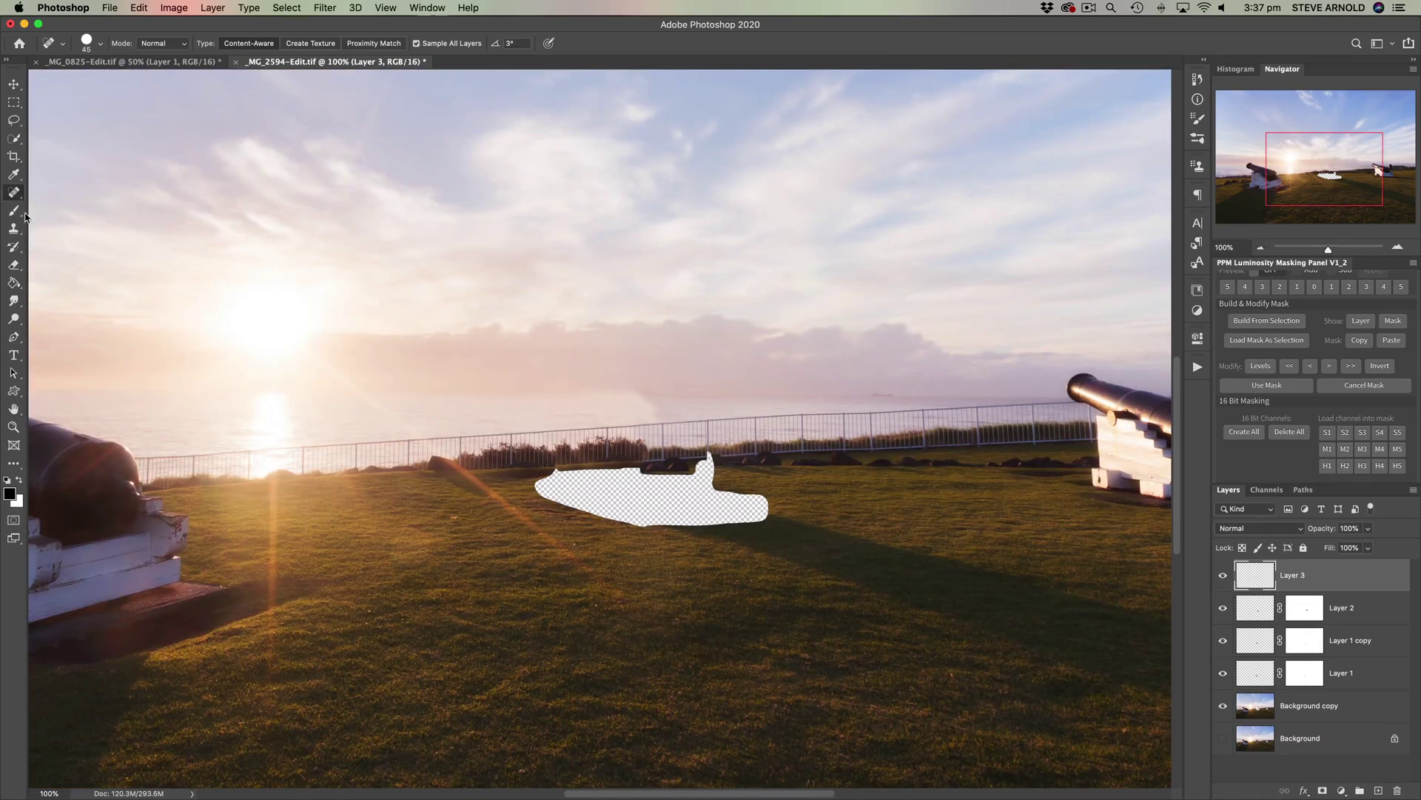
Step: On a new layer above Layer 3, paint a sampled sea colour over the remaining haze seam with a size 80 brush at 22% opacity
{"action": "left_click", "coordinate": [1379, 791]}
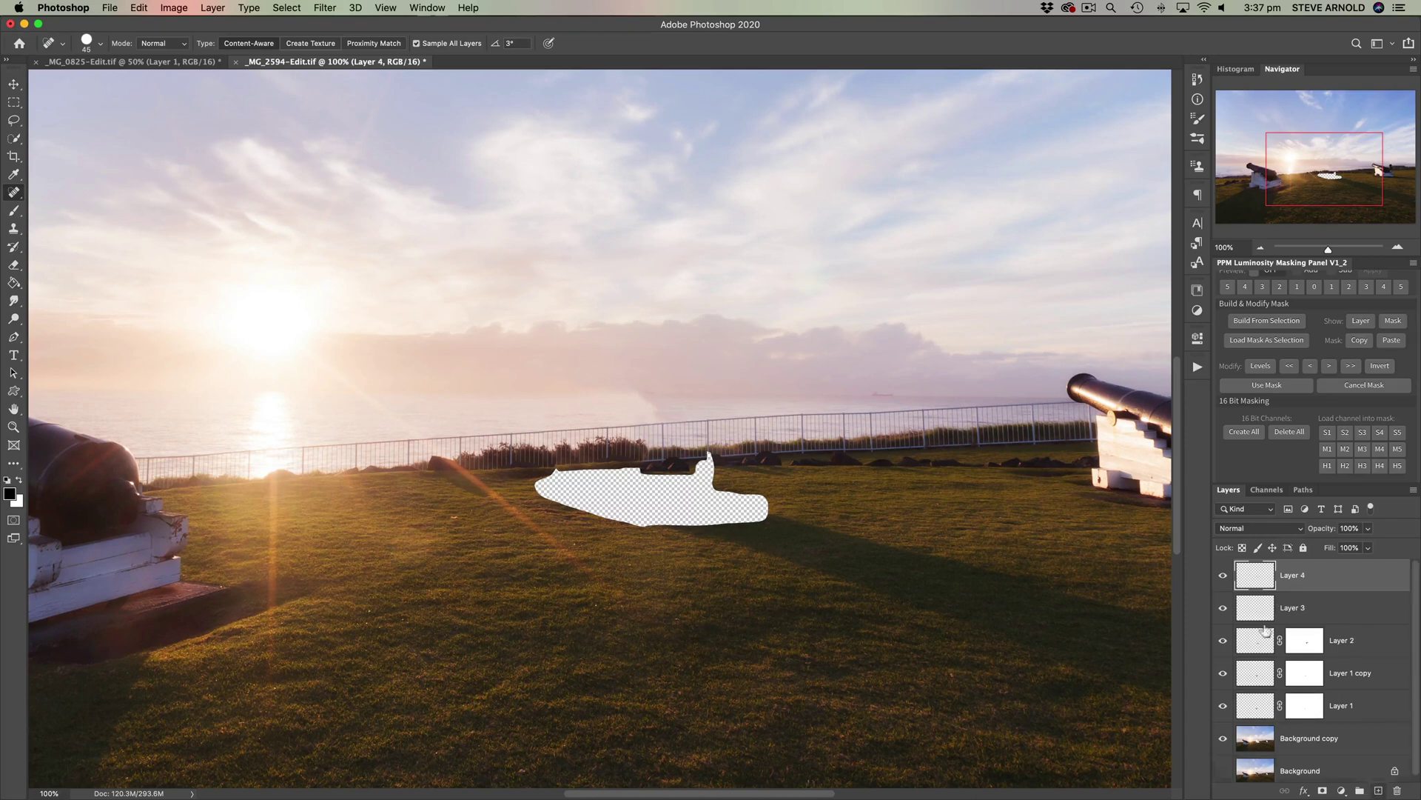
{"action": "left_click", "coordinate": [13, 212]}
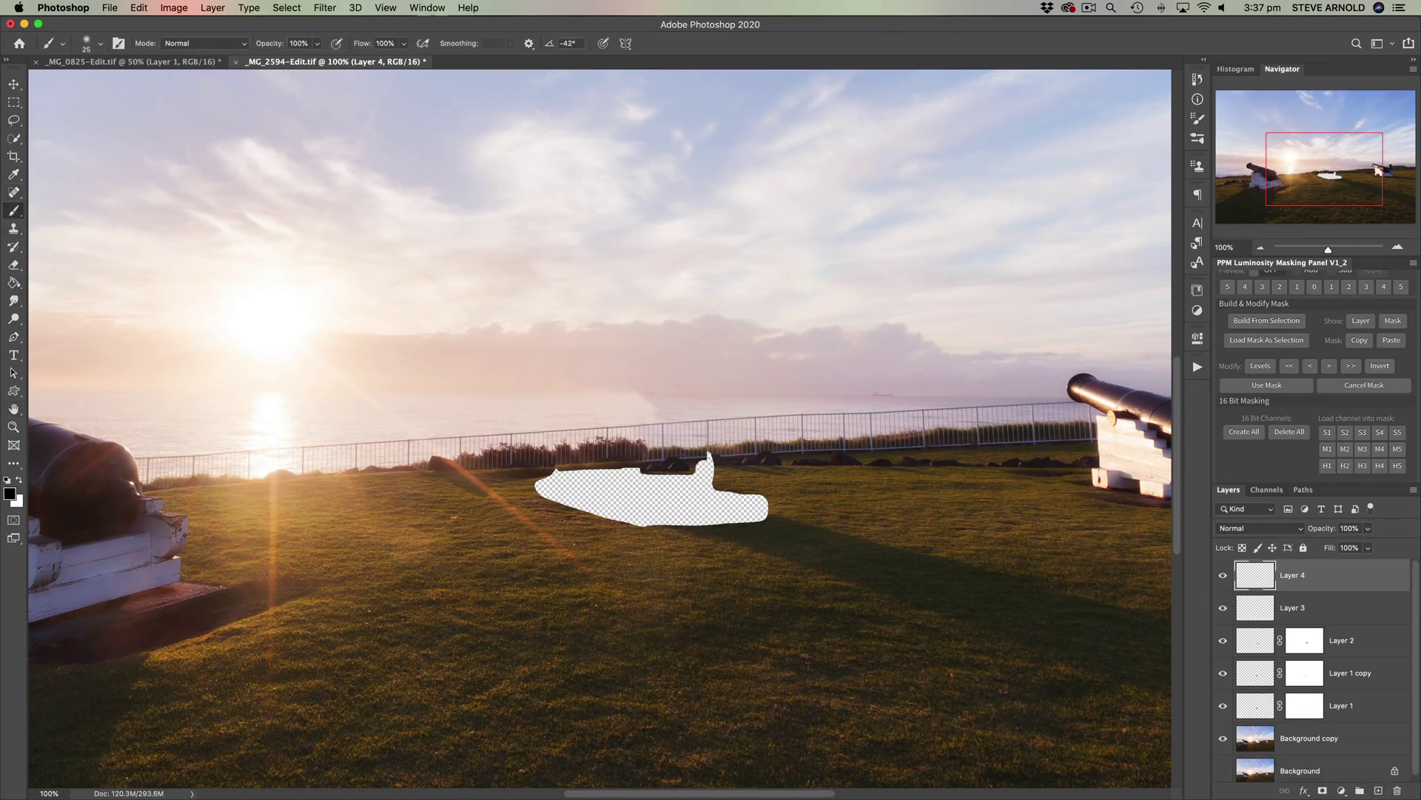
{"action": "left_click", "coordinate": [701, 407], "text": "alt"}
{"action": "left_click_drag", "start_coordinate": [268, 46], "coordinate": [211, 60]}
{"action": "mouse_move", "coordinate": [629, 383]}
{"action": "left_mouse_down"}
{"action": "mouse_move", "coordinate": [650, 406]}
{"action": "mouse_move", "coordinate": [638, 412]}
{"action": "left_mouse_up"}
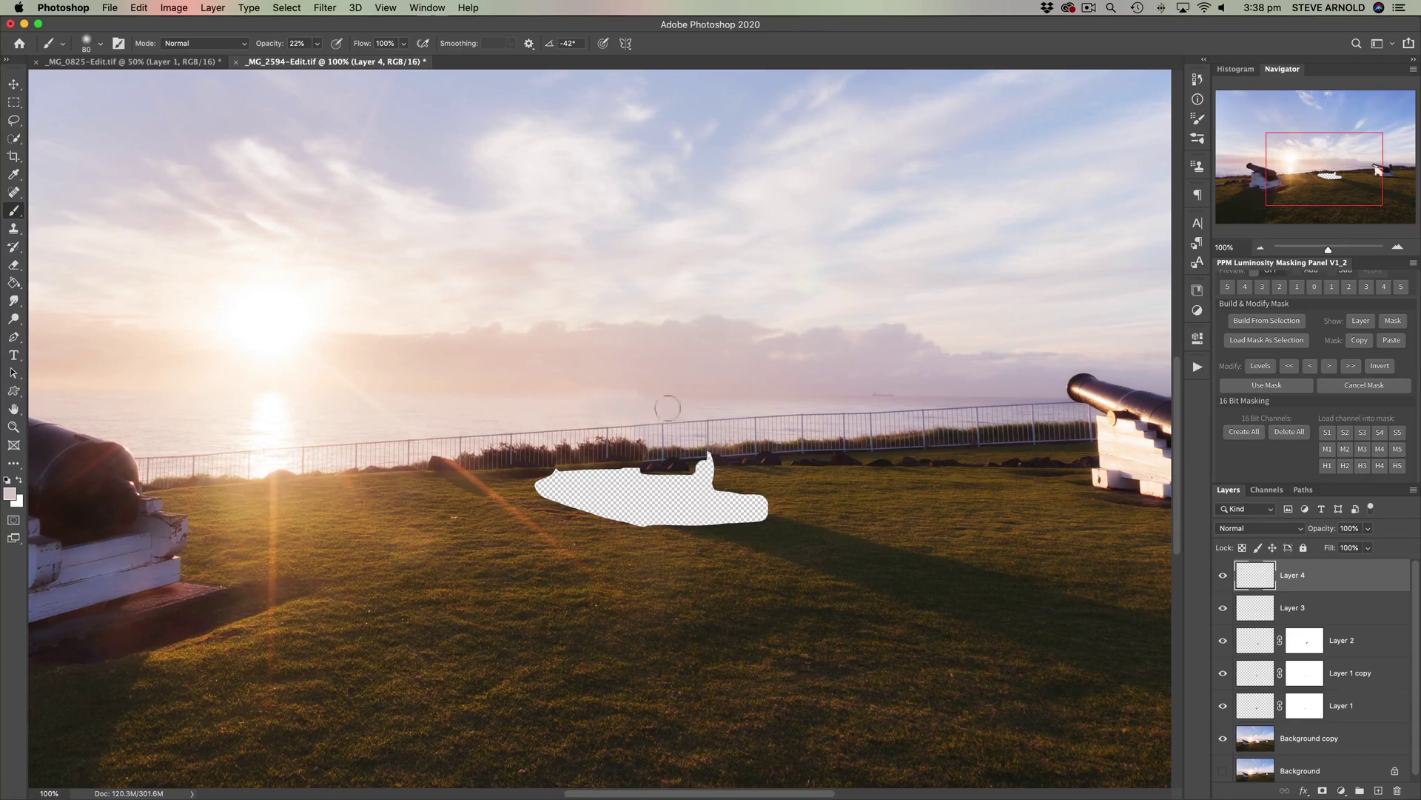
{"action": "left_click", "coordinate": [1399, 248]}
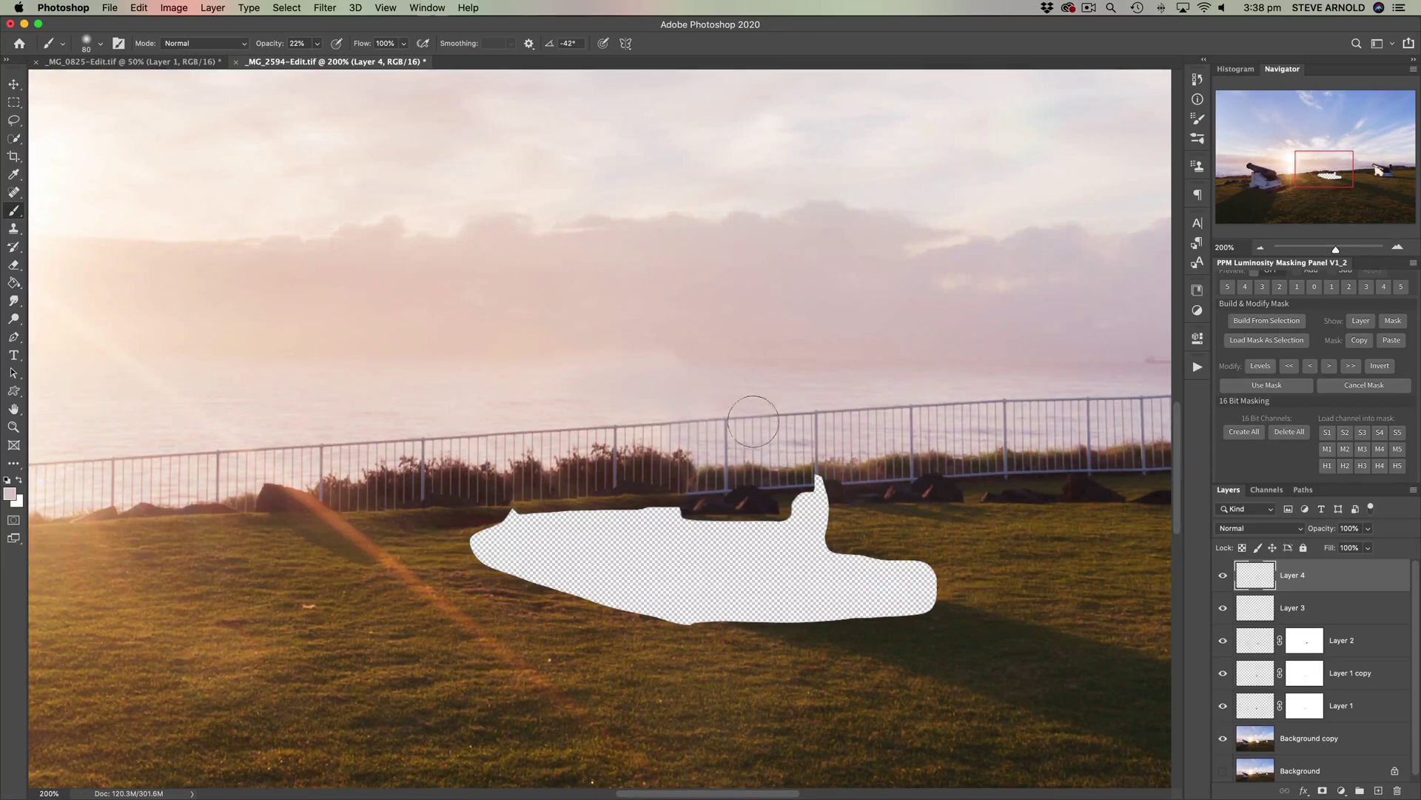
{"action": "mouse_move", "coordinate": [527, 397]}
{"action": "left_mouse_down"}
{"action": "mouse_move", "coordinate": [612, 393]}
{"action": "mouse_move", "coordinate": [495, 402]}
{"action": "left_mouse_up"}
{"action": "left_click", "coordinate": [1260, 249]}
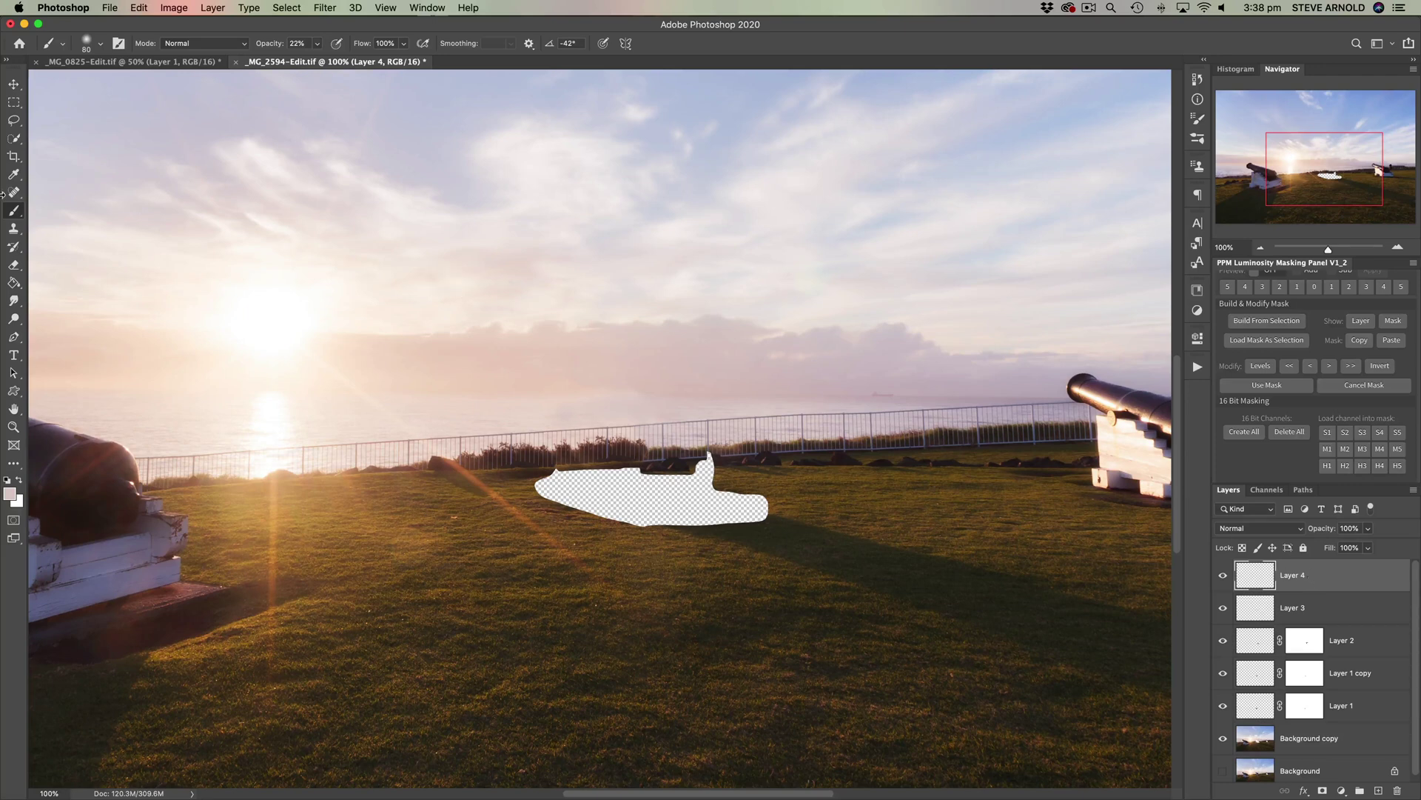
Step: Switch to the Patch tool and paste a merged copy of the whole canvas as a new layer above Layer 4
{"action": "left_click", "coordinate": [14, 193]}
{"action": "right_click", "coordinate": [15, 193]}
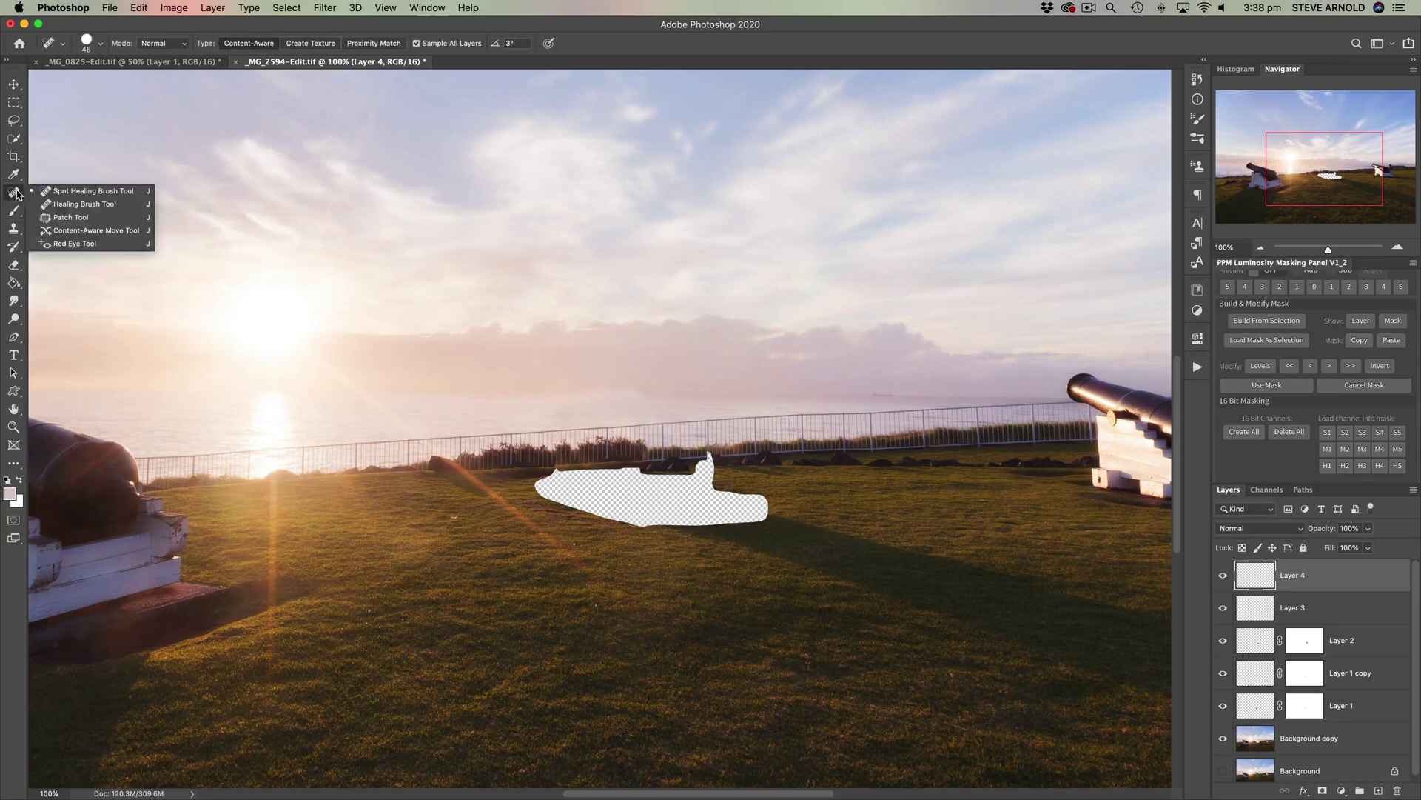
{"action": "left_click", "coordinate": [70, 218]}
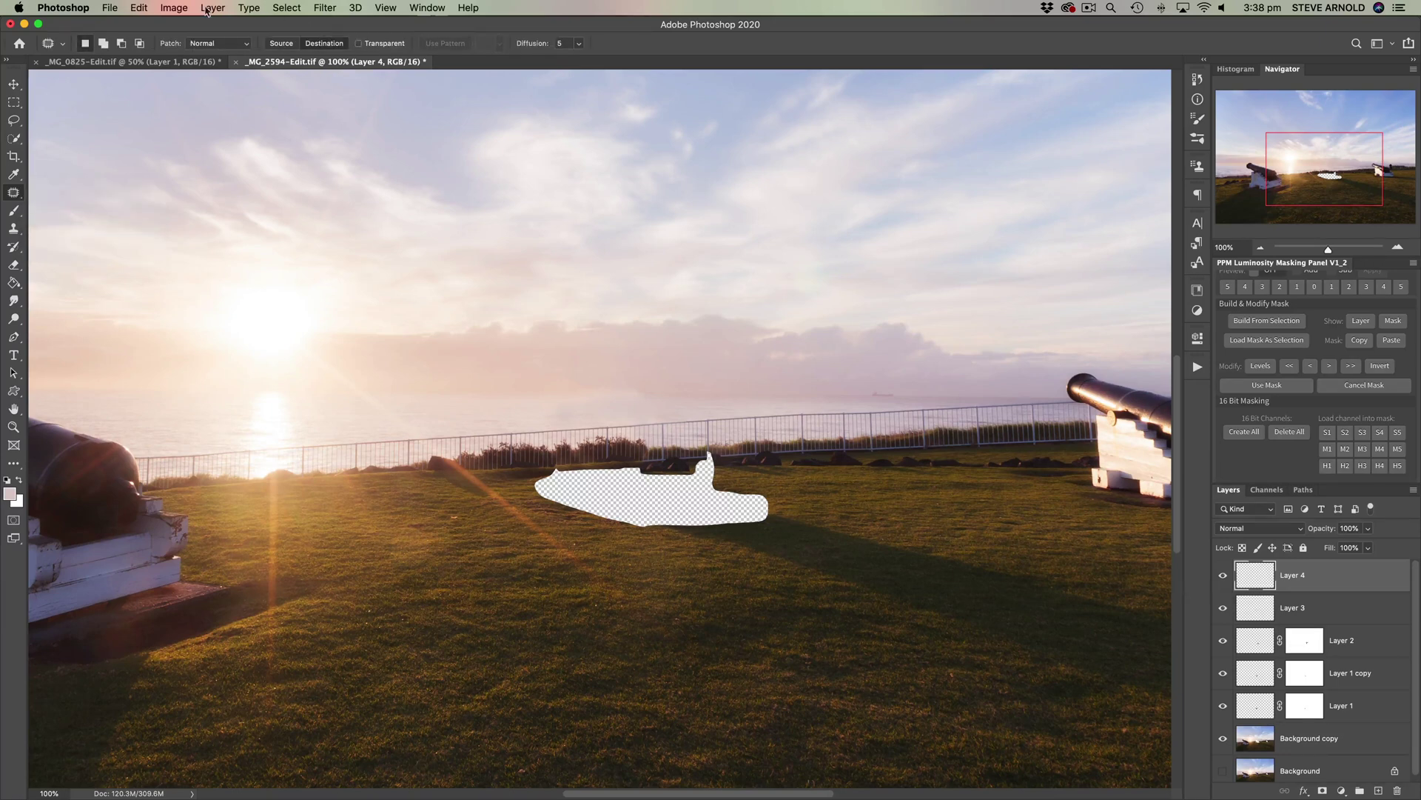
{"action": "left_click", "coordinate": [138, 8]}
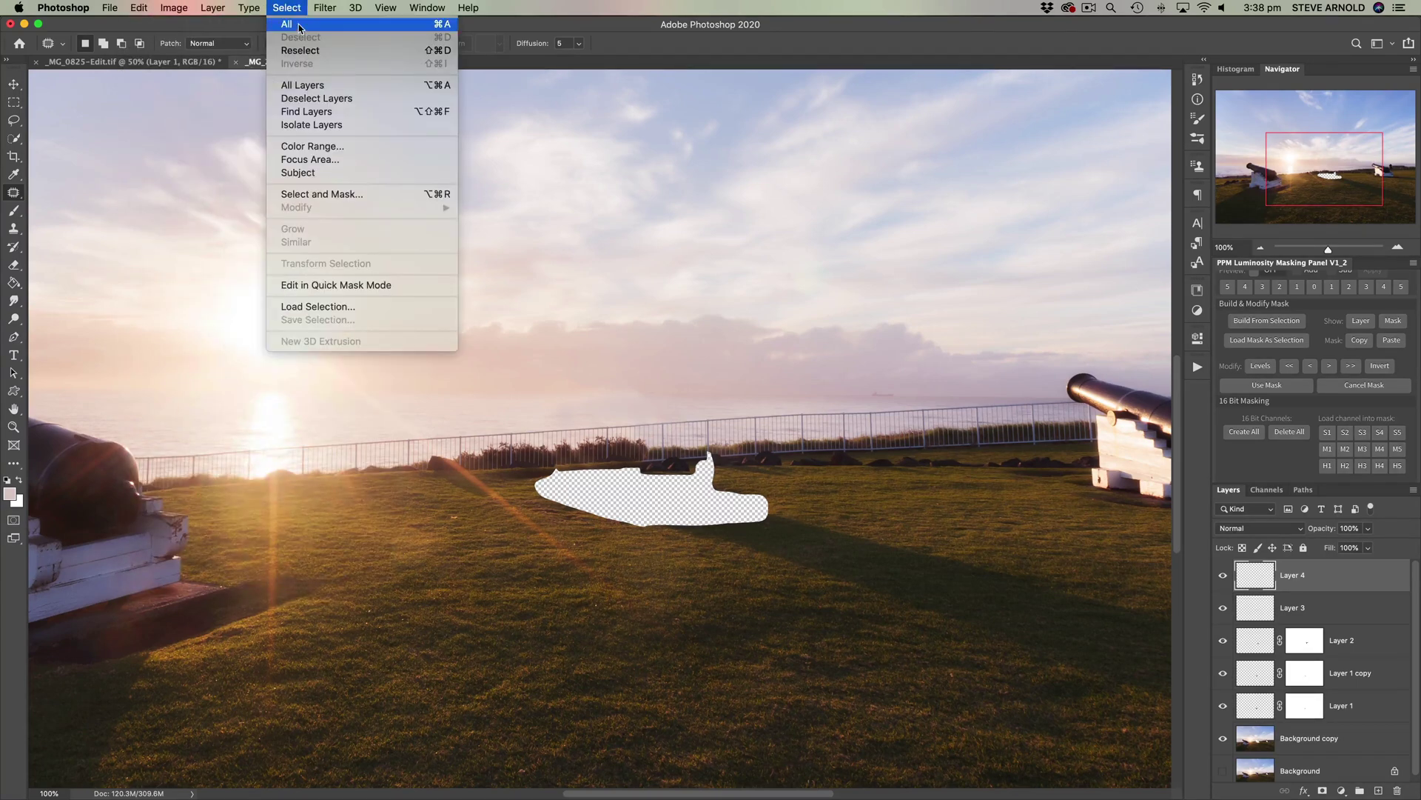
{"action": "left_click", "coordinate": [300, 24]}
{"action": "left_click", "coordinate": [138, 8]}
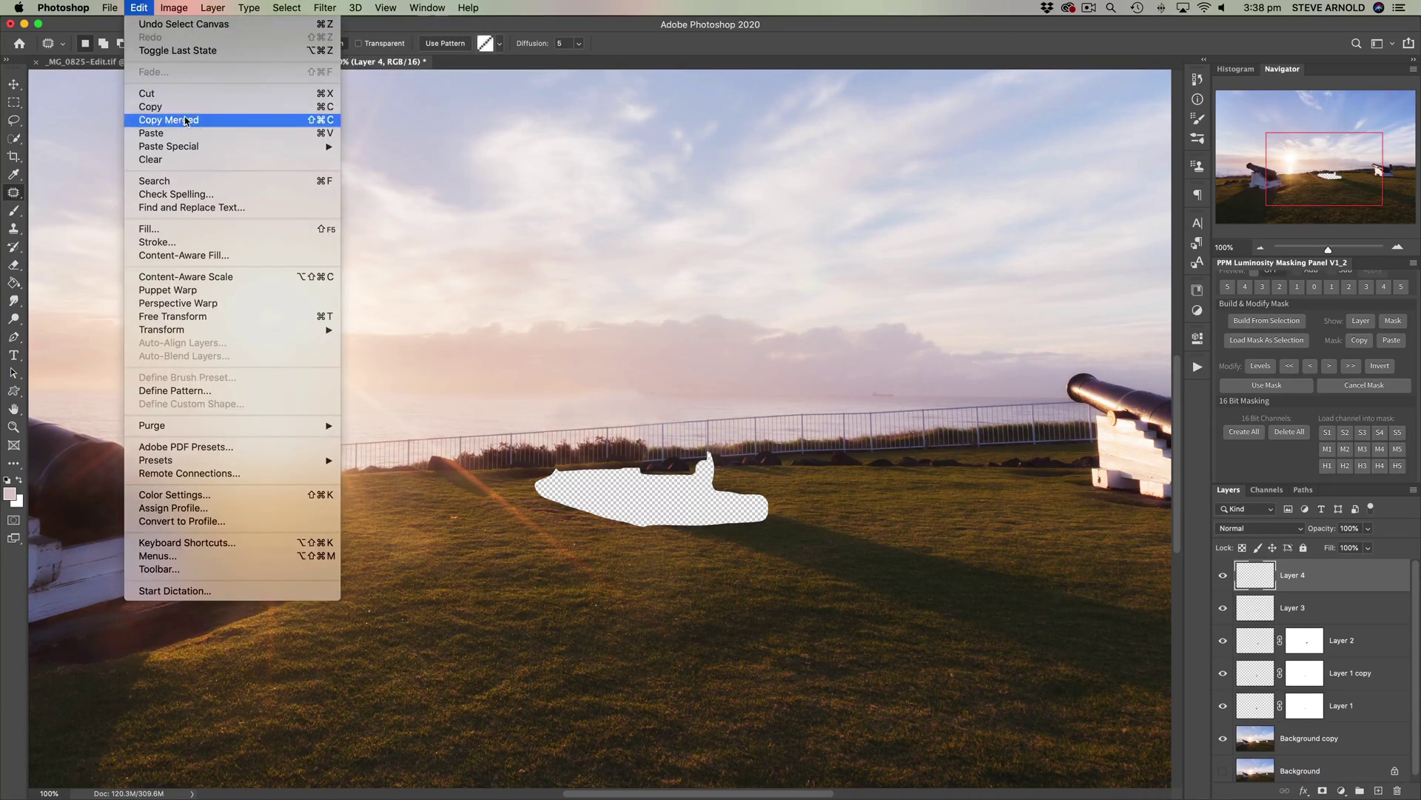
{"action": "left_click", "coordinate": [169, 119]}
{"action": "left_click", "coordinate": [140, 8]}
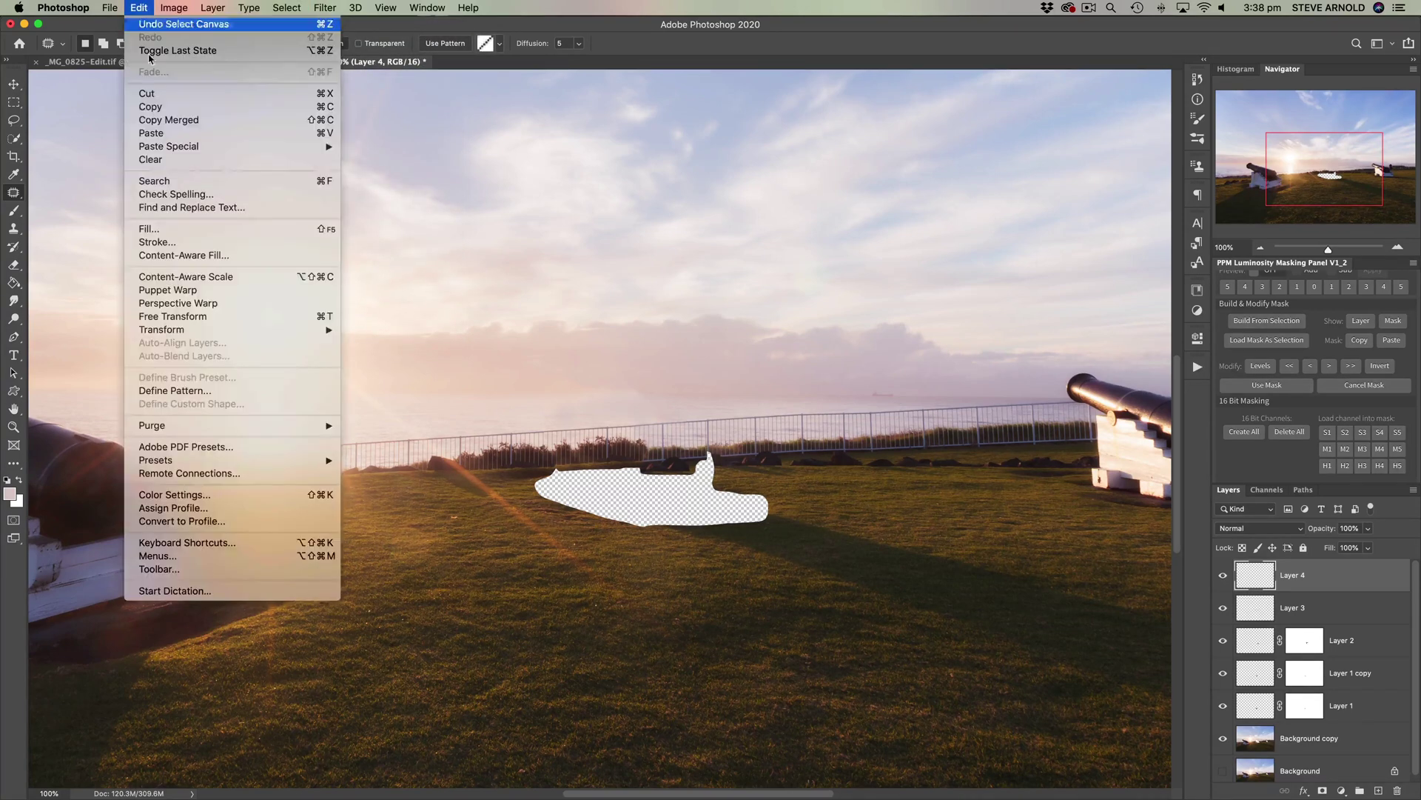
{"action": "left_click", "coordinate": [160, 133]}
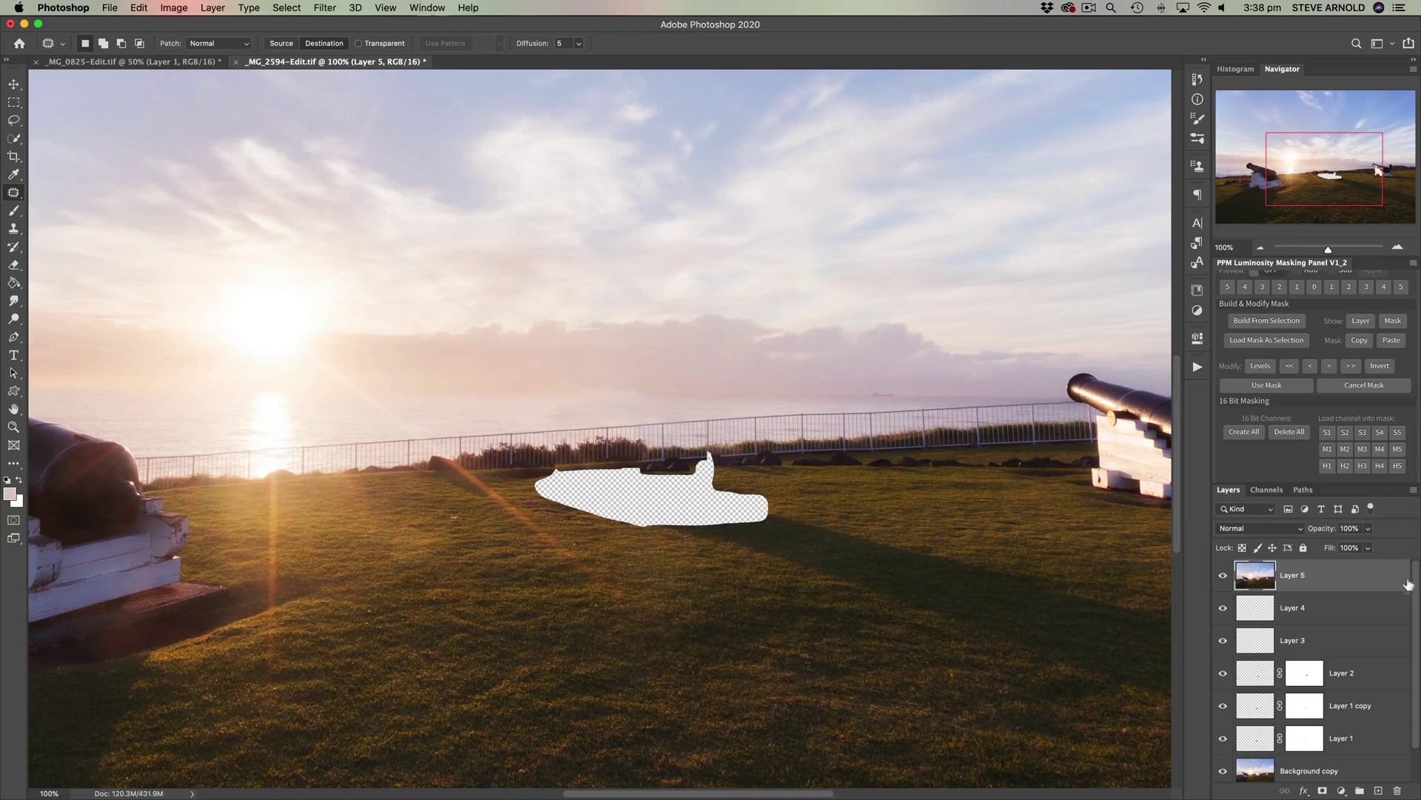
{"action": "left_click", "coordinate": [1224, 577]}
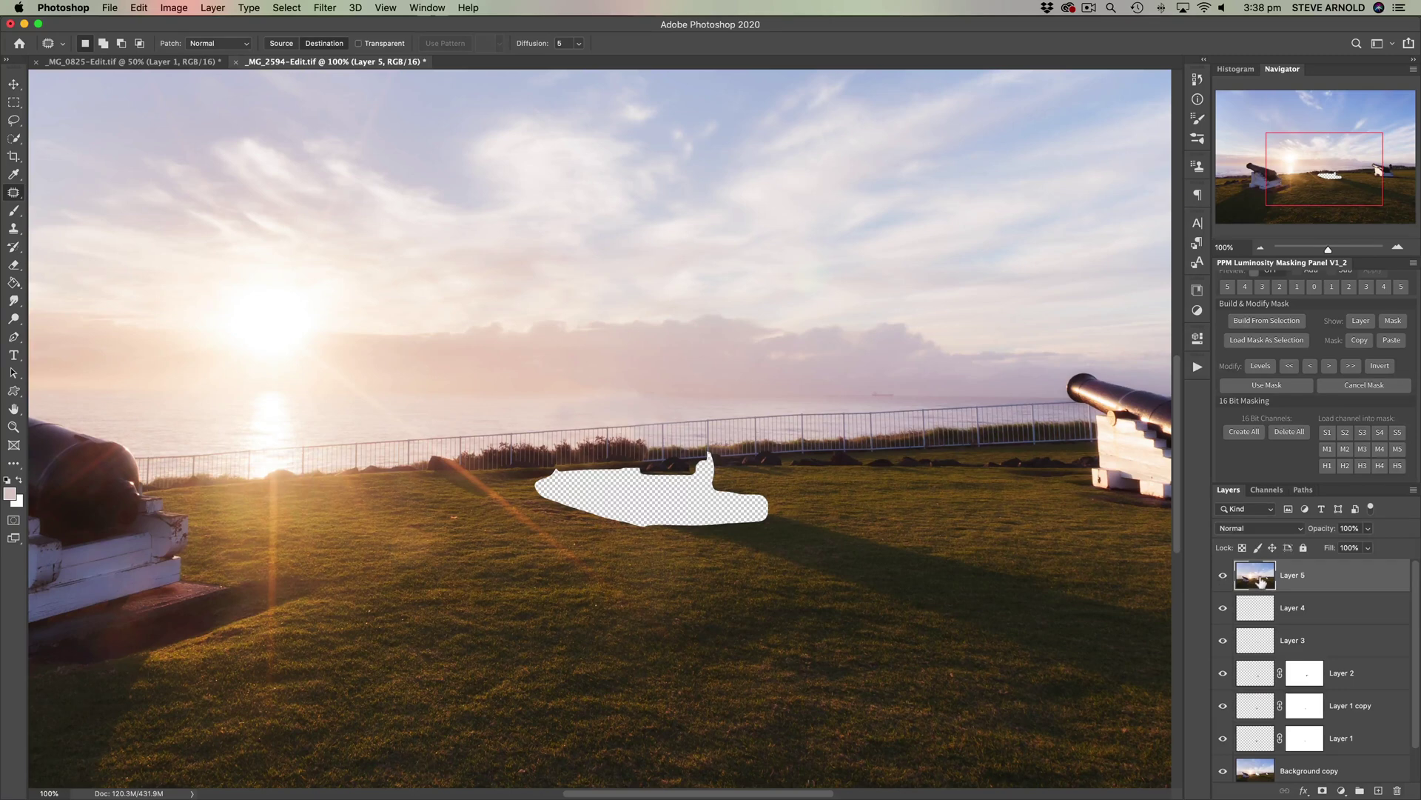
Step: Patch the uneven haze along the horizon on the merged layer with clean sky and sea, using the Patch tool in Destination mode, and deselect
{"action": "left_click", "coordinate": [1396, 247]}
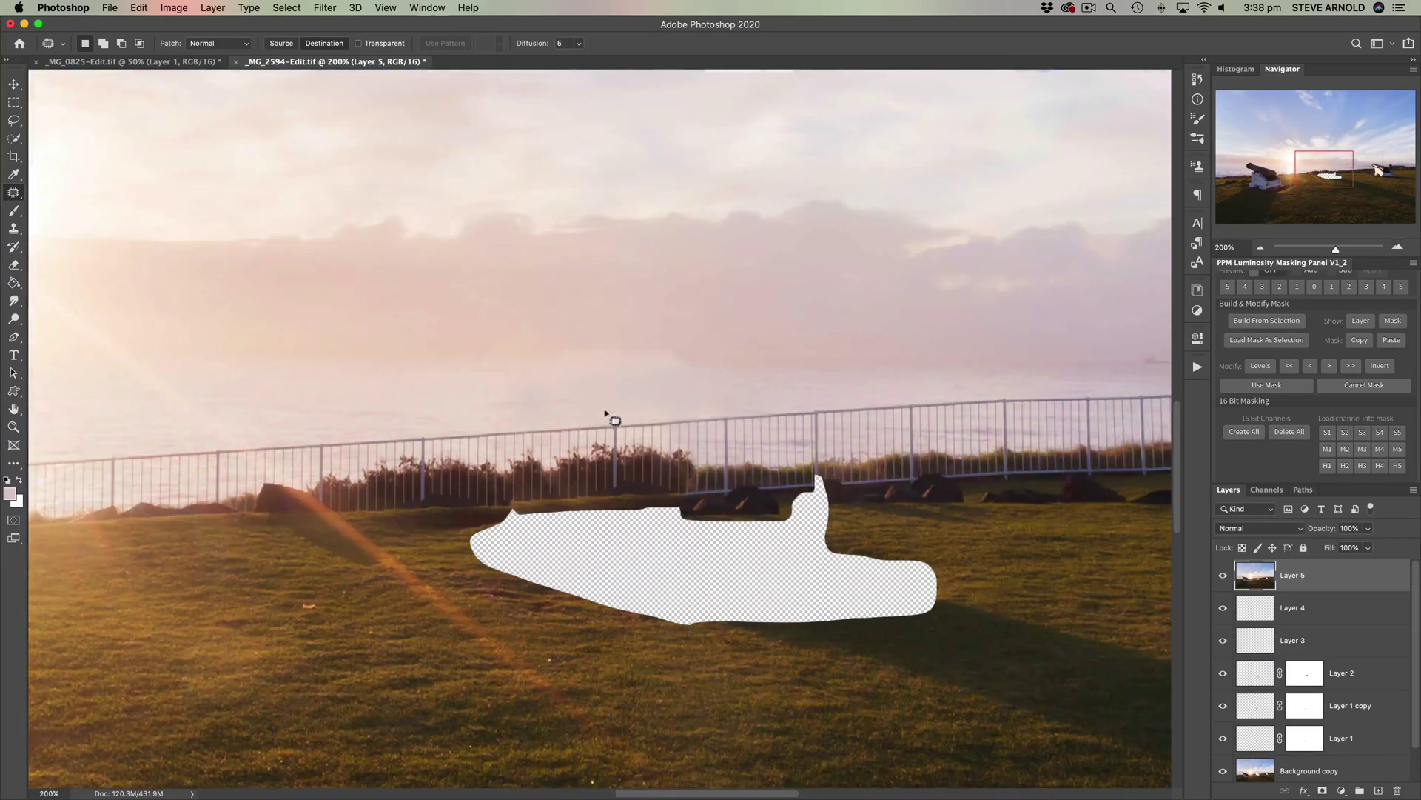
{"action": "left_click", "coordinate": [1261, 247]}
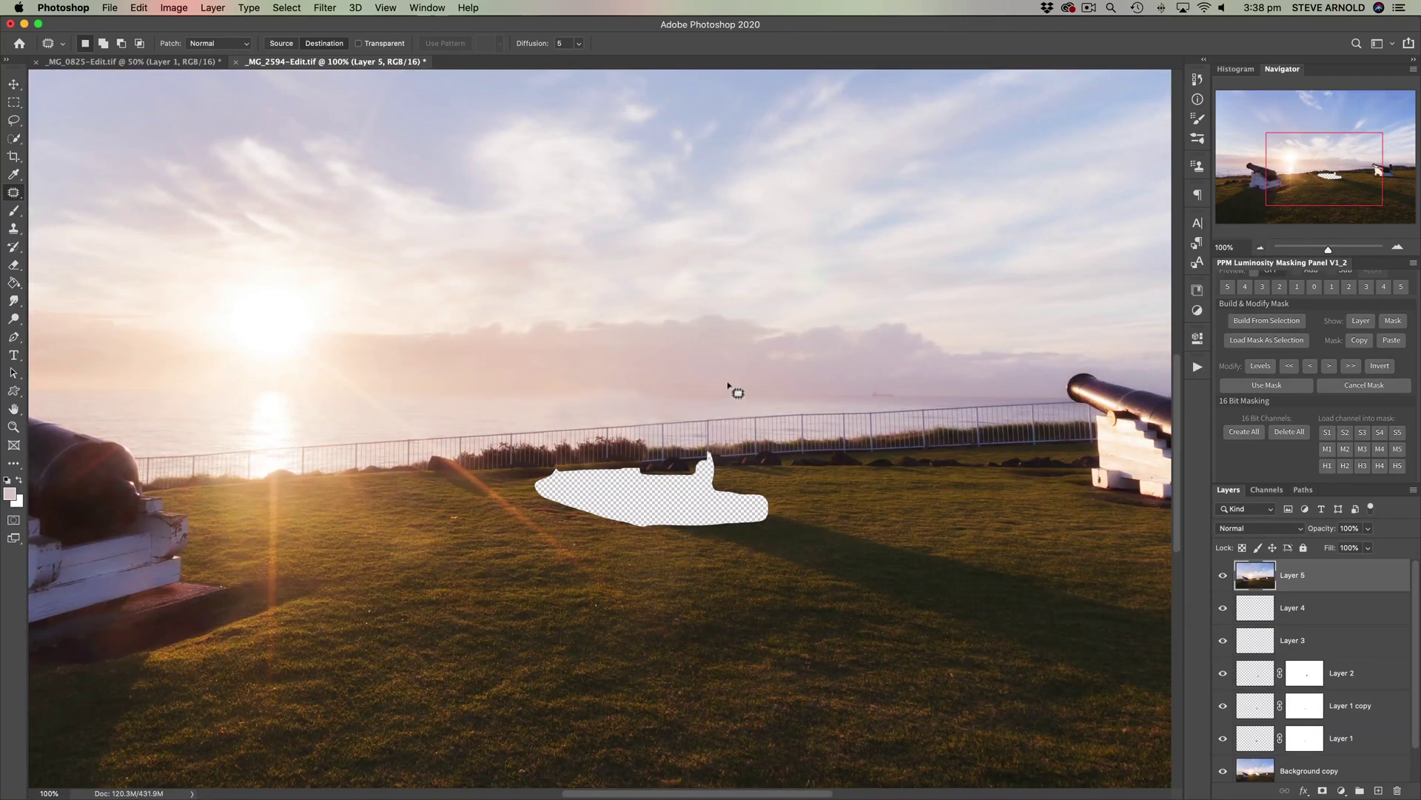
{"action": "mouse_move", "coordinate": [738, 384]}
{"action": "left_mouse_down"}
{"action": "mouse_move", "coordinate": [739, 410]}
{"action": "mouse_move", "coordinate": [719, 419]}
{"action": "mouse_move", "coordinate": [668, 423]}
{"action": "mouse_move", "coordinate": [691, 365]}
{"action": "mouse_move", "coordinate": [732, 362]}
{"action": "mouse_move", "coordinate": [701, 394]}
{"action": "mouse_move", "coordinate": [643, 393]}
{"action": "left_mouse_up"}
{"action": "left_click", "coordinate": [1114, 561]}
{"action": "mouse_move", "coordinate": [473, 355]}
{"action": "left_mouse_down"}
{"action": "mouse_move", "coordinate": [555, 371]}
{"action": "mouse_move", "coordinate": [552, 419]}
{"action": "mouse_move", "coordinate": [484, 442]}
{"action": "mouse_move", "coordinate": [450, 412]}
{"action": "mouse_move", "coordinate": [454, 363]}
{"action": "mouse_move", "coordinate": [568, 385]}
{"action": "left_mouse_up"}
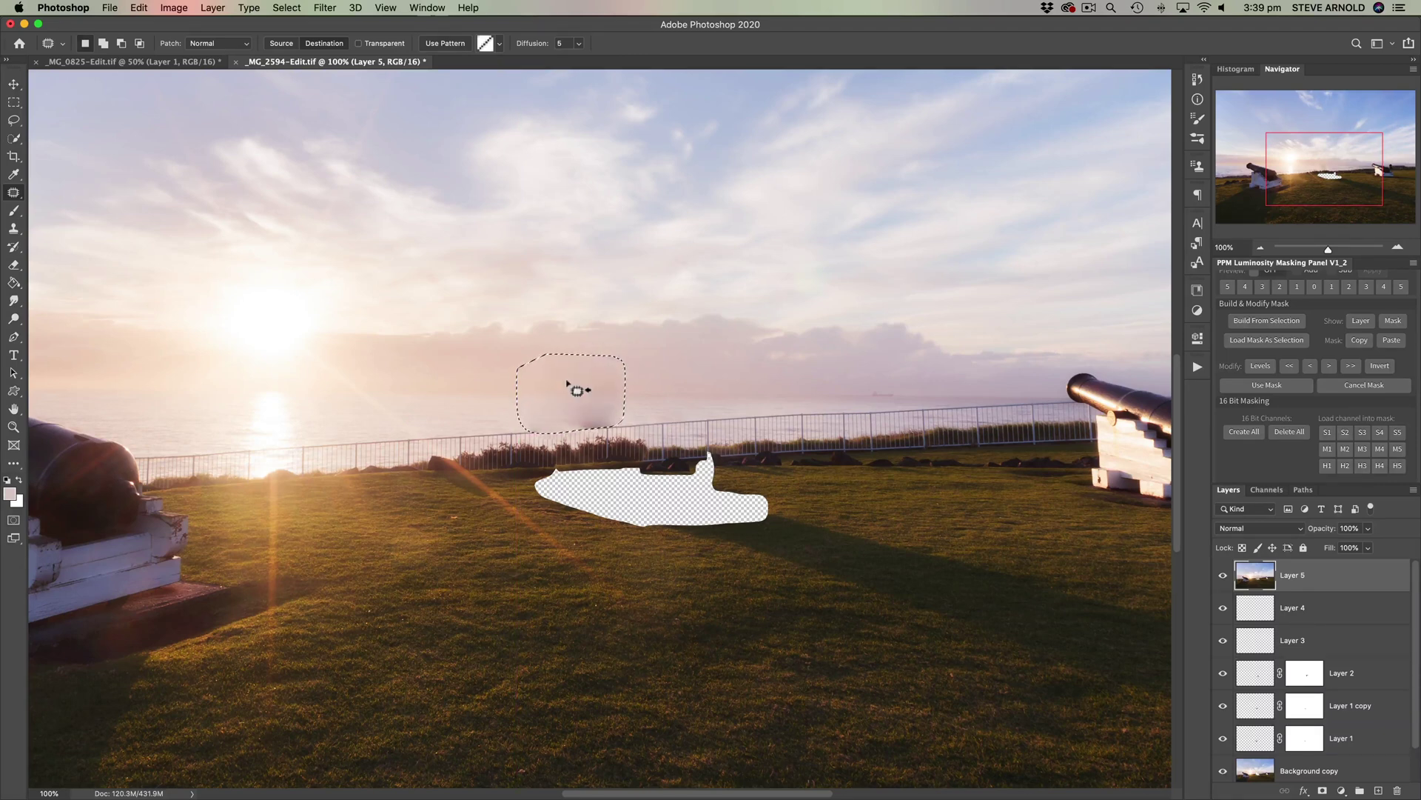
{"action": "left_click", "coordinate": [546, 386]}
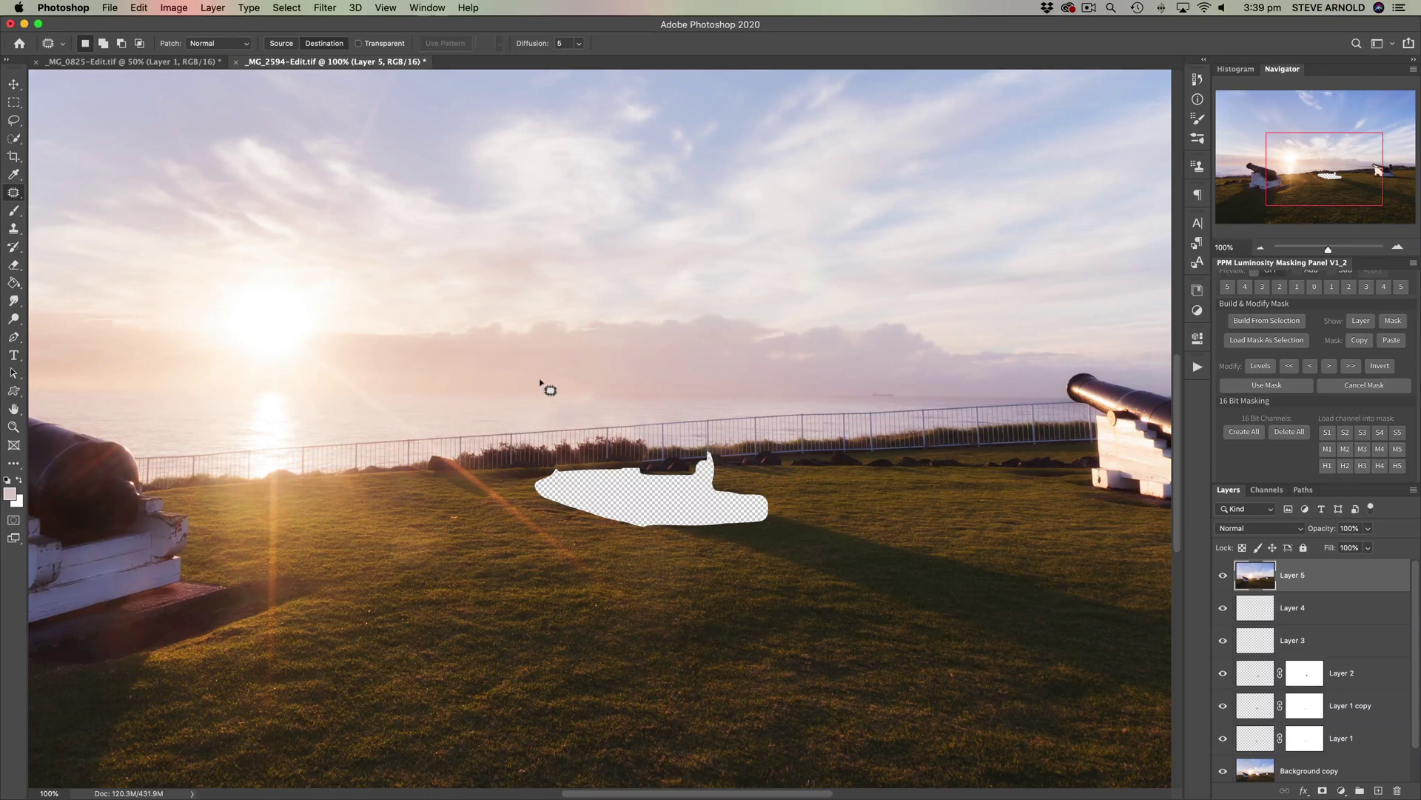
{"action": "mouse_move", "coordinate": [562, 364]}
{"action": "left_mouse_down"}
{"action": "mouse_move", "coordinate": [562, 423]}
{"action": "mouse_move", "coordinate": [503, 427]}
{"action": "mouse_move", "coordinate": [497, 402]}
{"action": "mouse_move", "coordinate": [516, 371]}
{"action": "mouse_move", "coordinate": [540, 367]}
{"action": "mouse_move", "coordinate": [571, 407]}
{"action": "mouse_move", "coordinate": [627, 409]}
{"action": "left_mouse_up"}
{"action": "key", "text": "super+d"}
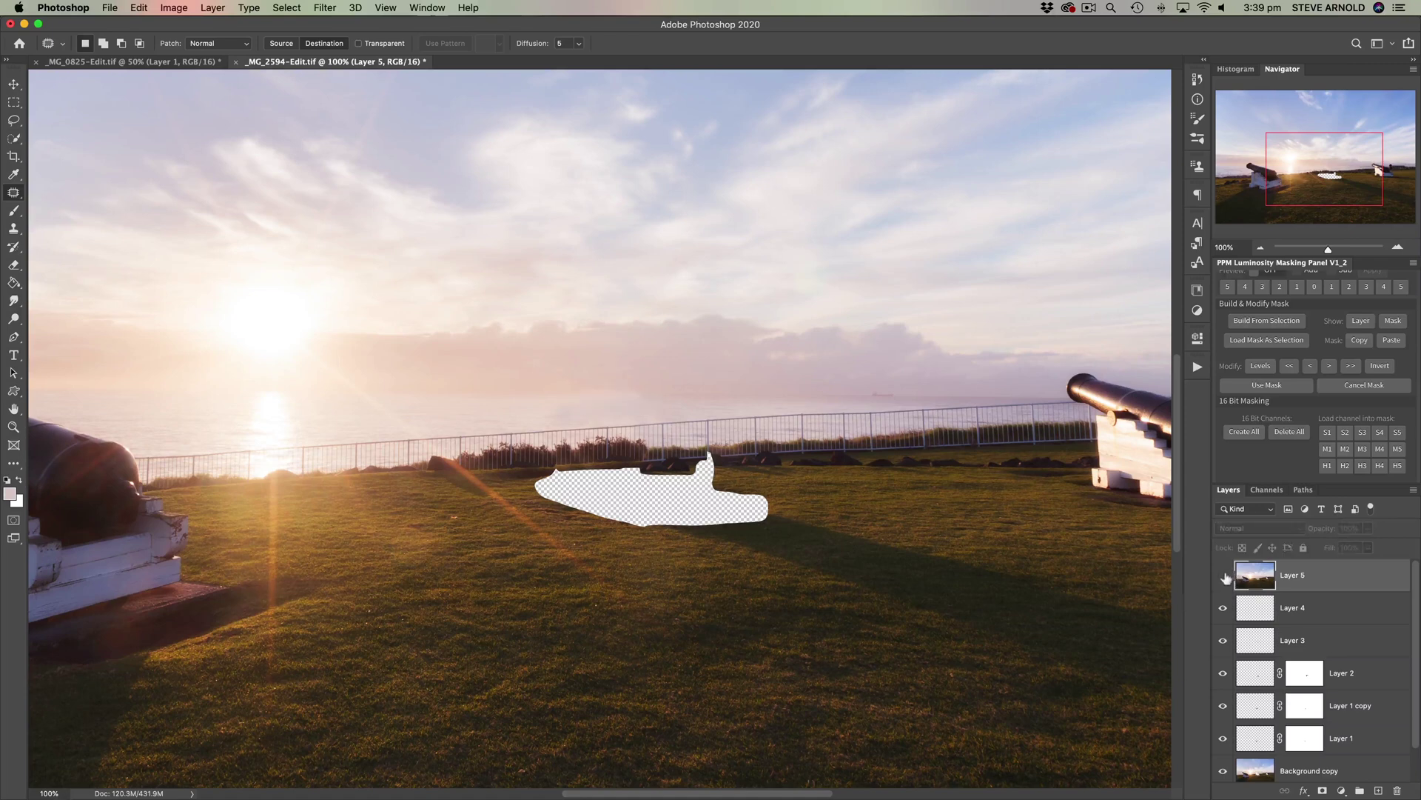
Step: Compare the patched horizon at 200% and 100% zoom with Layer 5 repeatedly hidden and shown
{"action": "left_click", "coordinate": [1399, 248]}
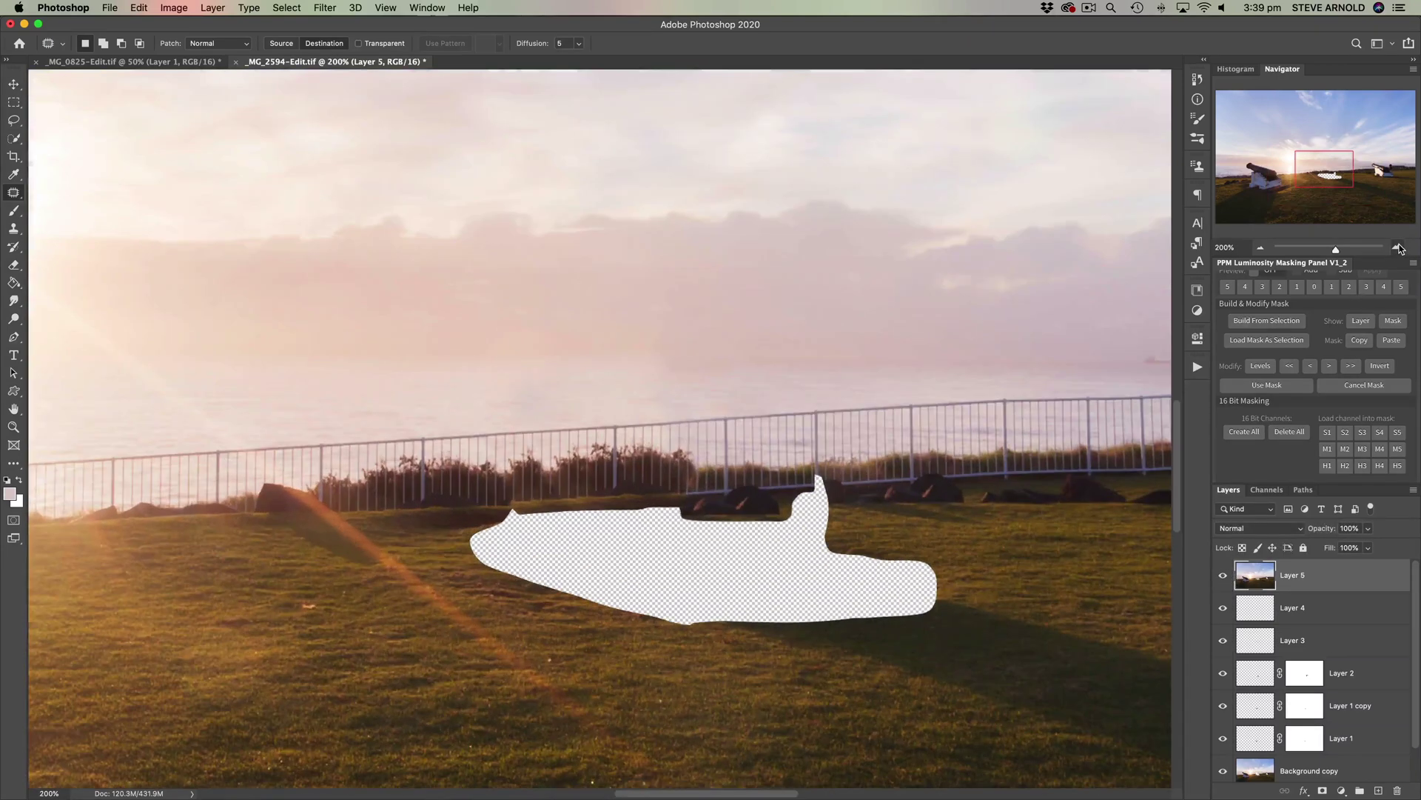
{"action": "left_click", "coordinate": [1223, 575]}
{"action": "left_click", "coordinate": [1224, 576]}
{"action": "left_click", "coordinate": [1224, 575]}
{"action": "left_click", "coordinate": [1228, 576]}
{"action": "left_click", "coordinate": [1227, 576]}
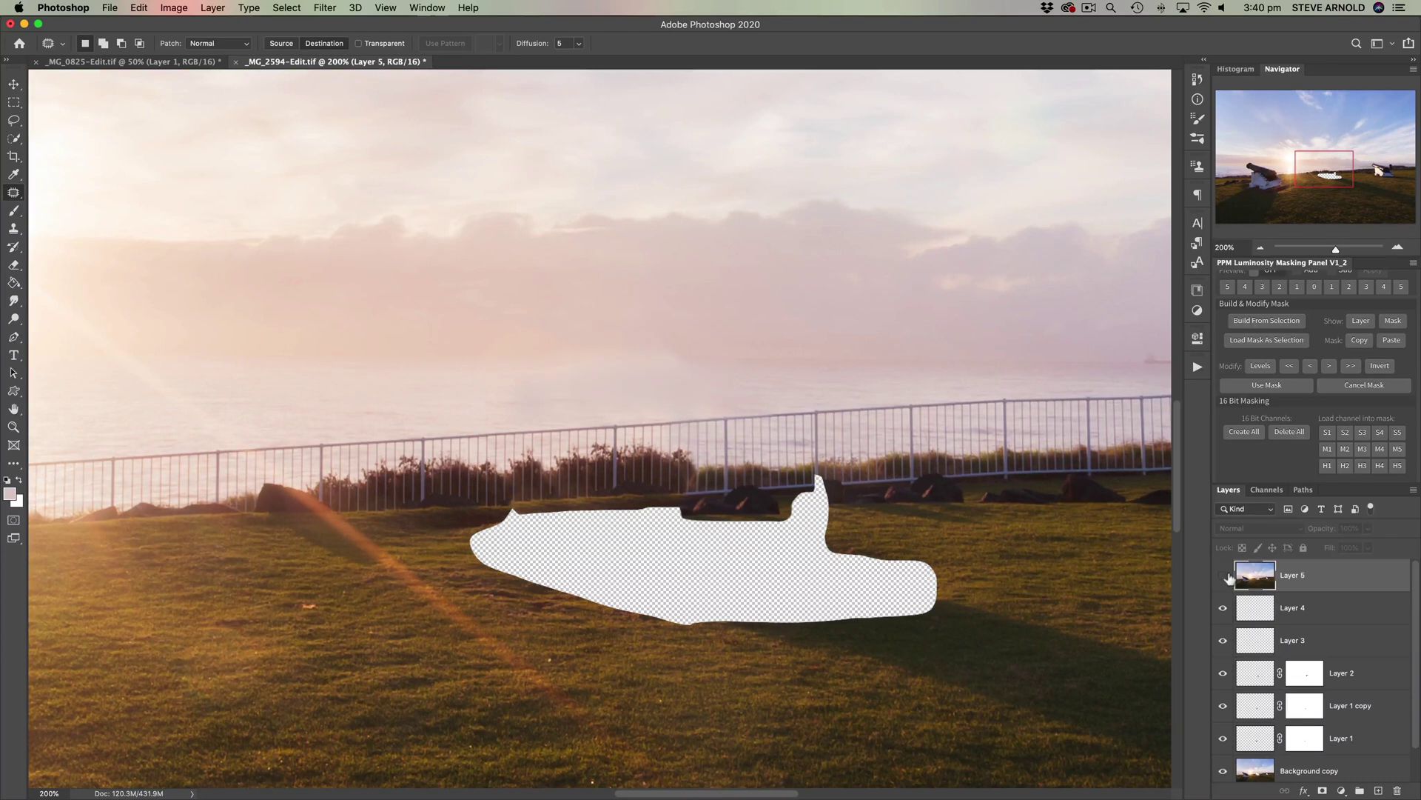
{"action": "left_click", "coordinate": [1228, 576]}
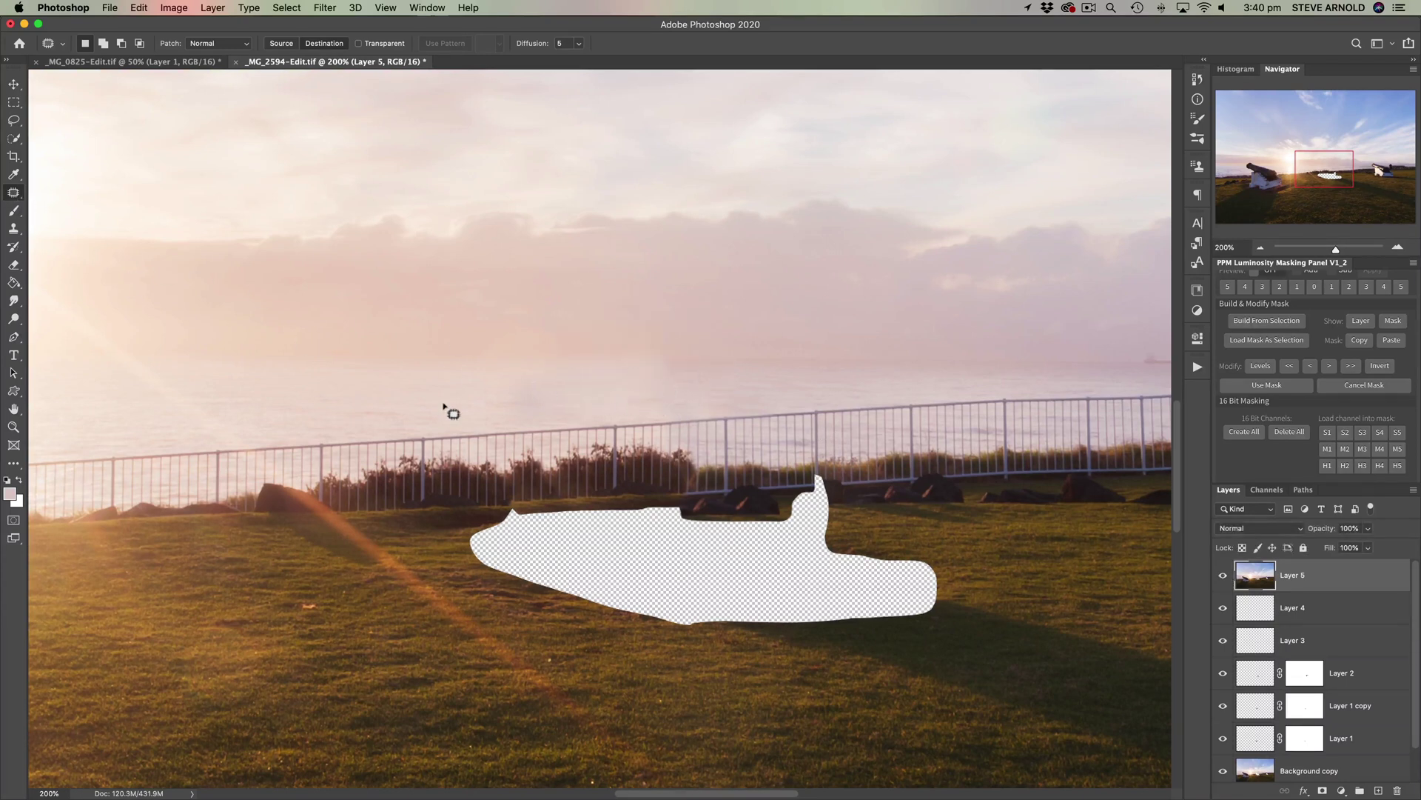
{"action": "left_click", "coordinate": [1260, 247]}
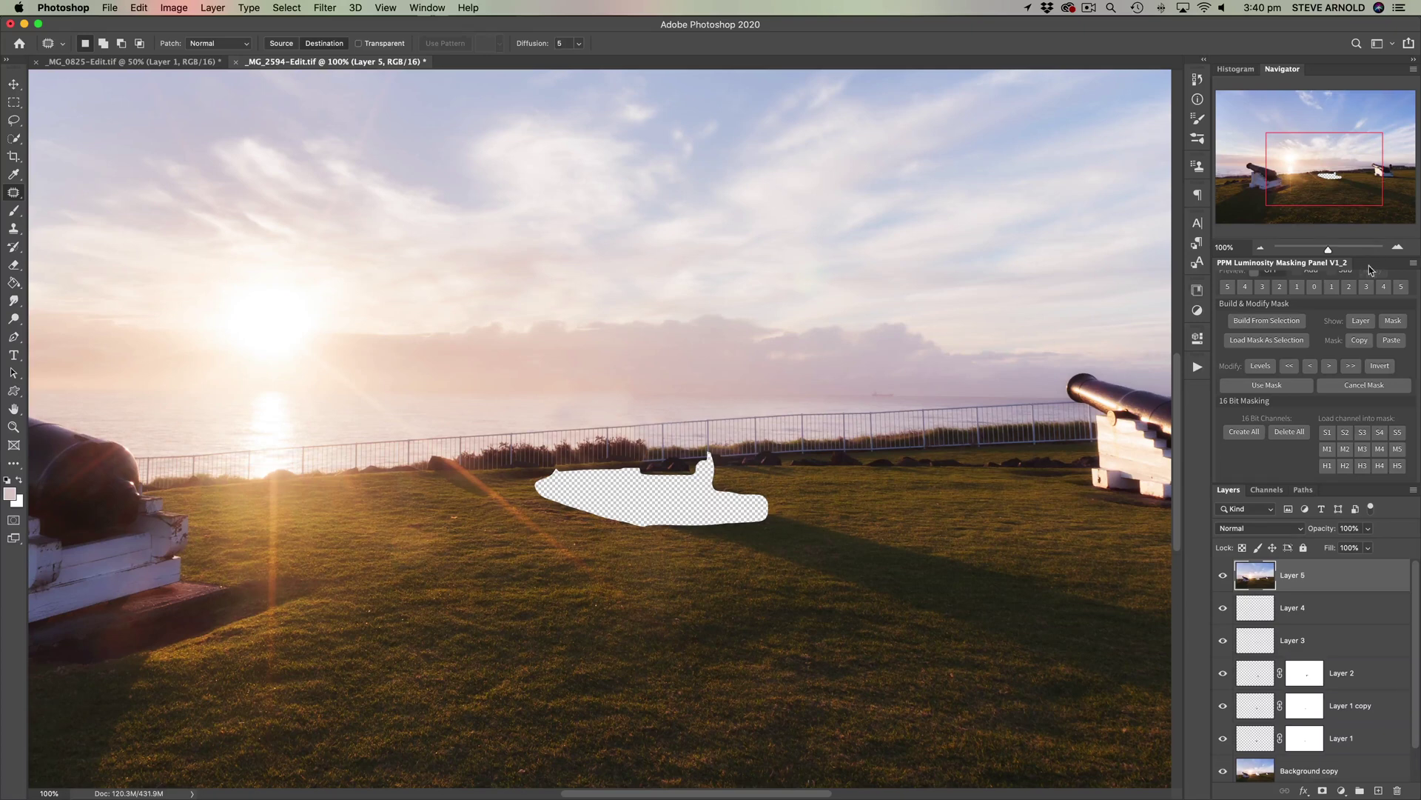
{"action": "left_click", "coordinate": [1222, 576]}
{"action": "left_click", "coordinate": [1222, 576]}
Step: Add a new layer above Layer 5 and fill the transparent gap in the grass with the content-aware Spot Healing Brush at size 45
{"action": "left_click_drag", "start_coordinate": [1333, 196], "coordinate": [1335, 194]}
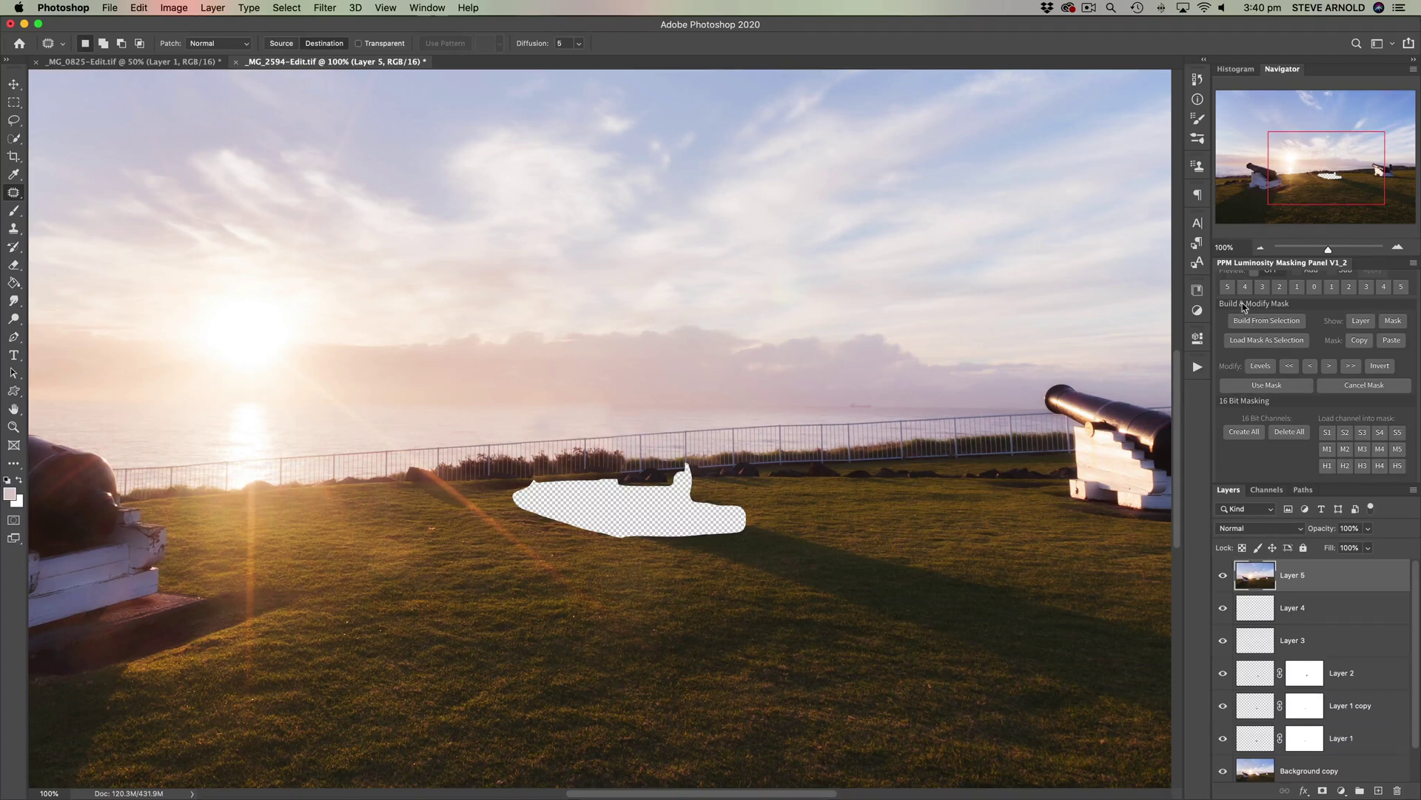
{"action": "left_click", "coordinate": [1261, 248]}
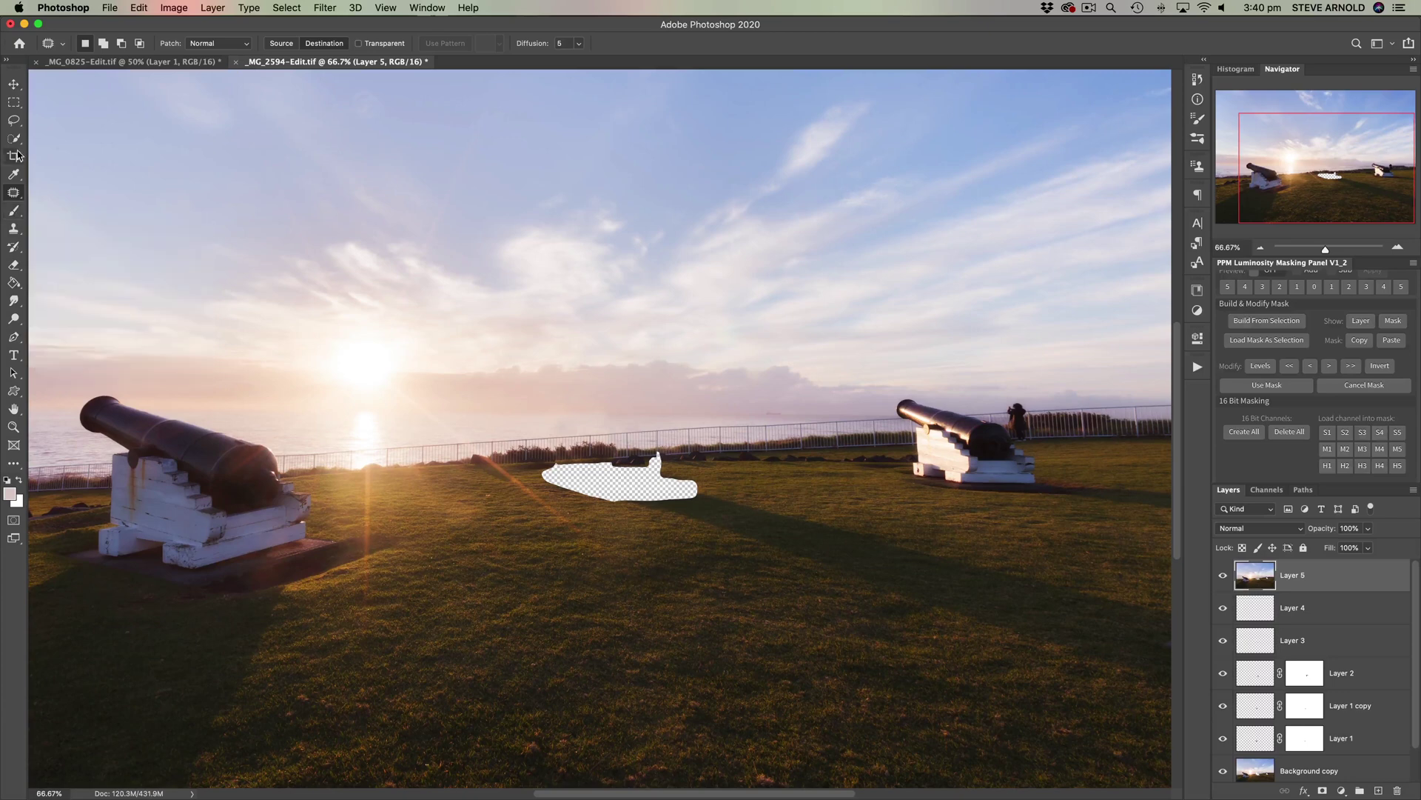
{"action": "right_click", "coordinate": [13, 193]}
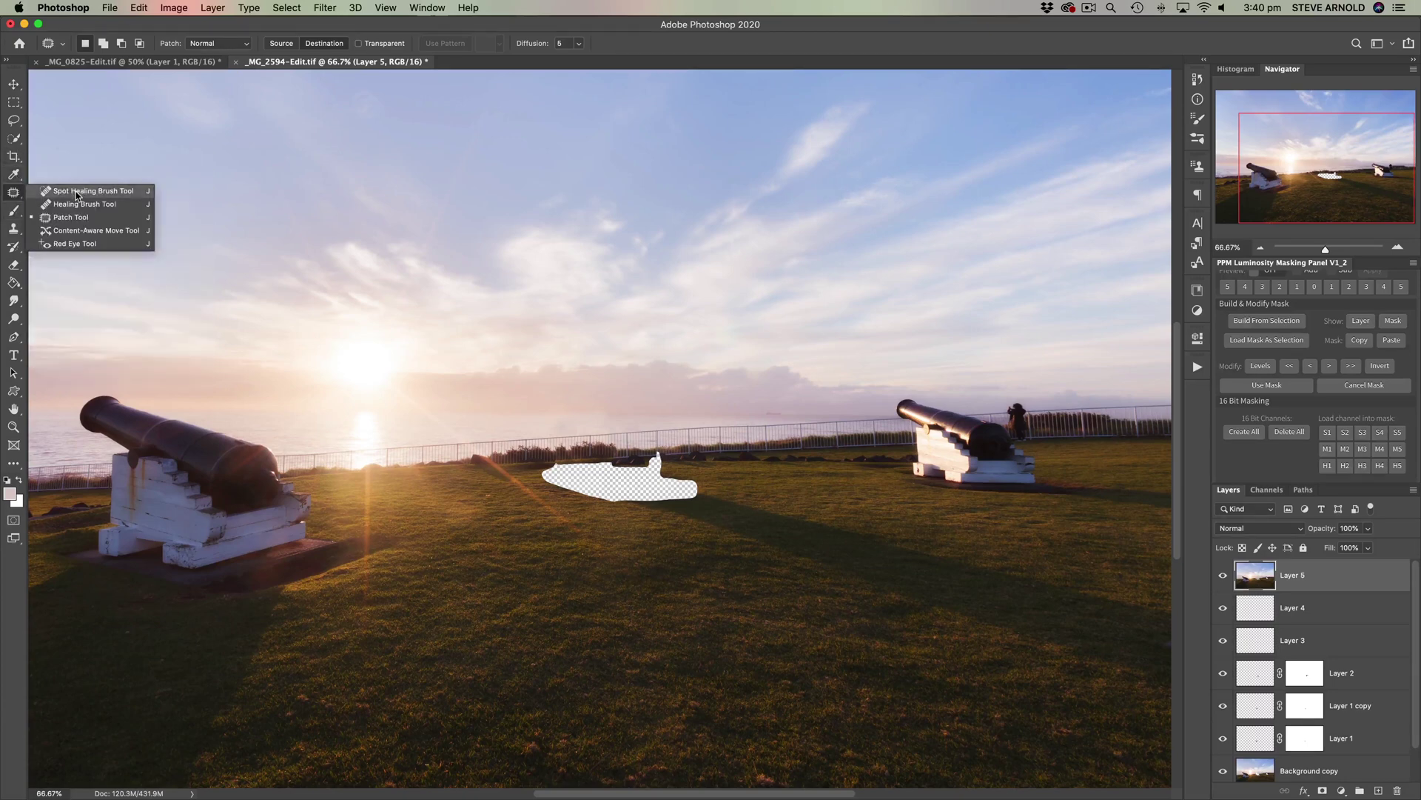
{"action": "left_click", "coordinate": [75, 191]}
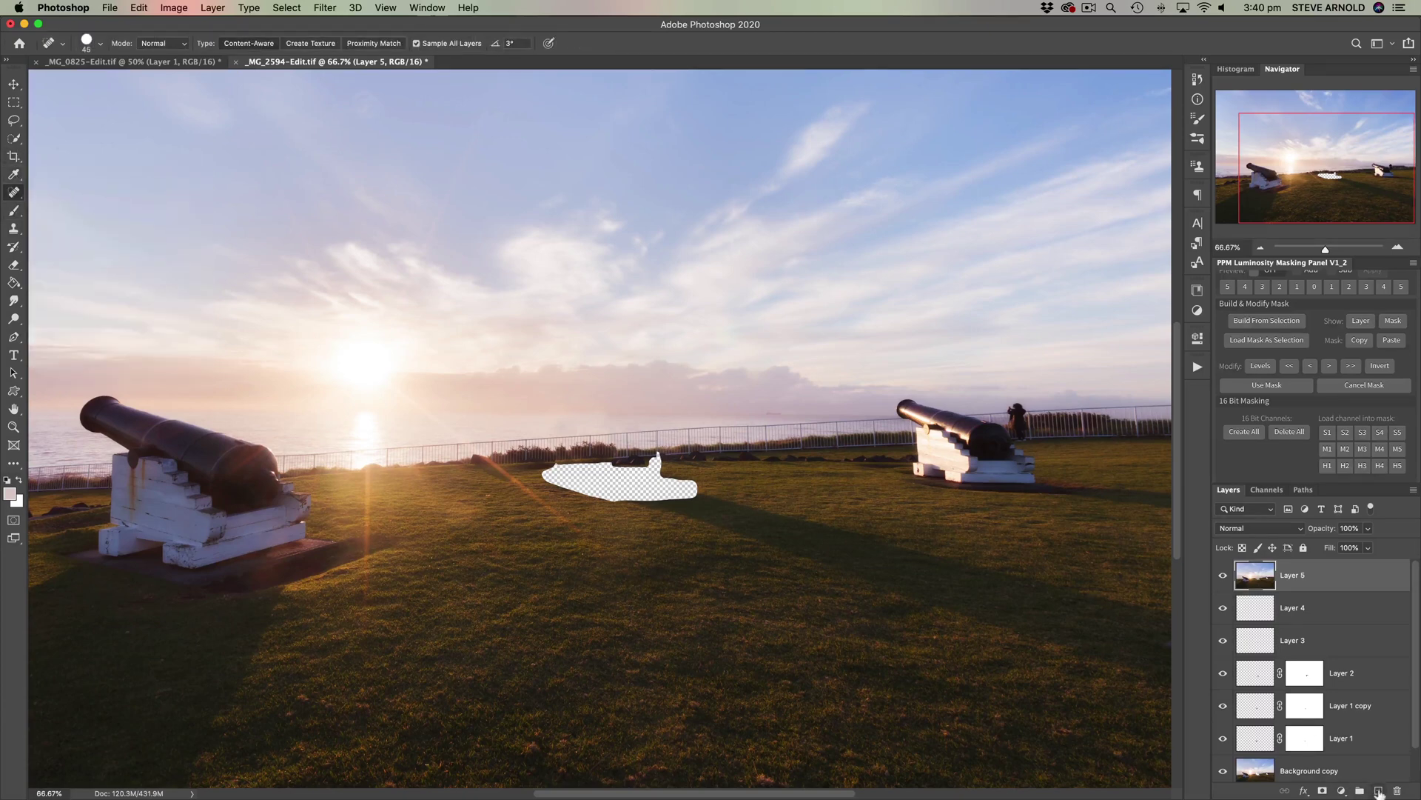
{"action": "left_click", "coordinate": [1379, 791]}
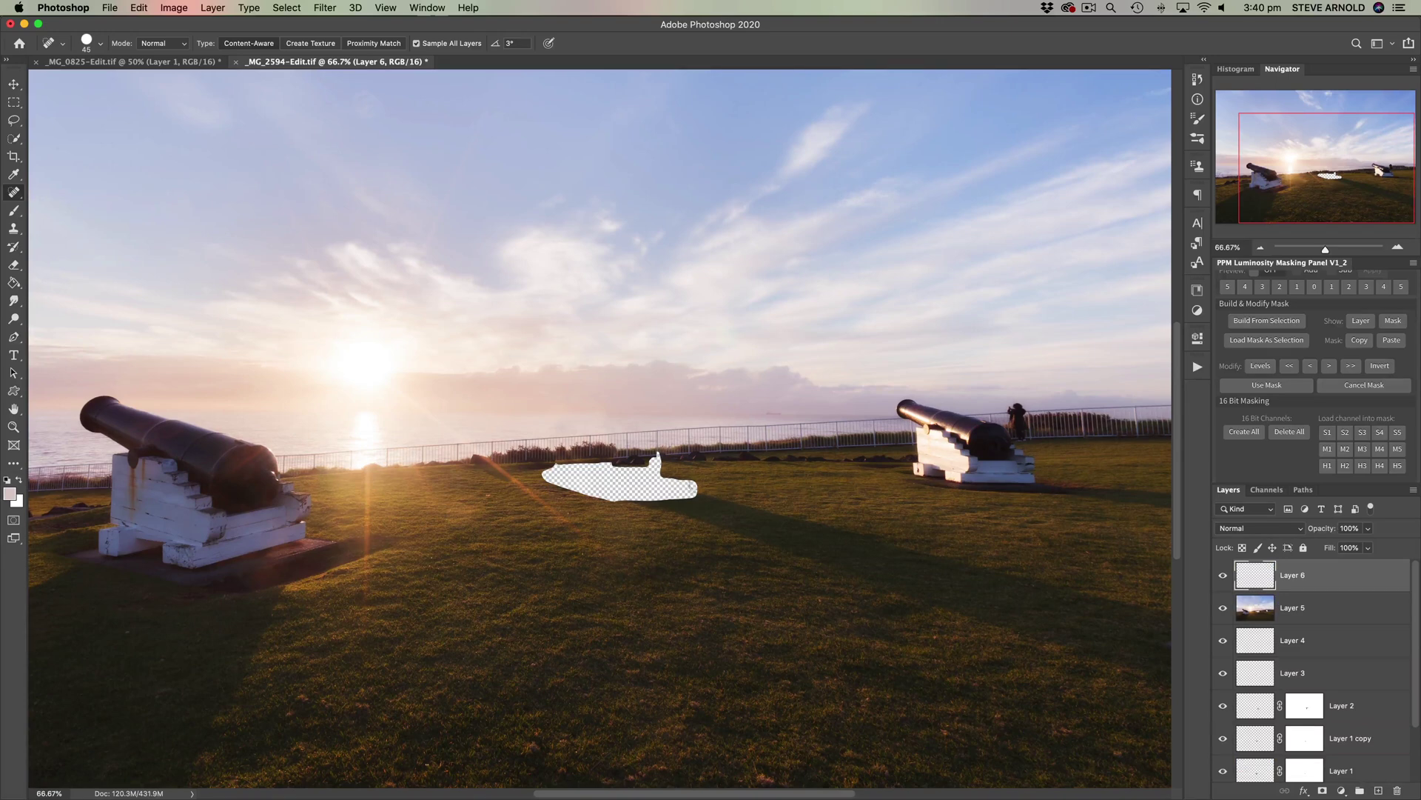
{"action": "mouse_move", "coordinate": [691, 493]}
{"action": "left_mouse_down"}
{"action": "mouse_move", "coordinate": [557, 485]}
{"action": "mouse_move", "coordinate": [601, 467]}
{"action": "left_mouse_up"}
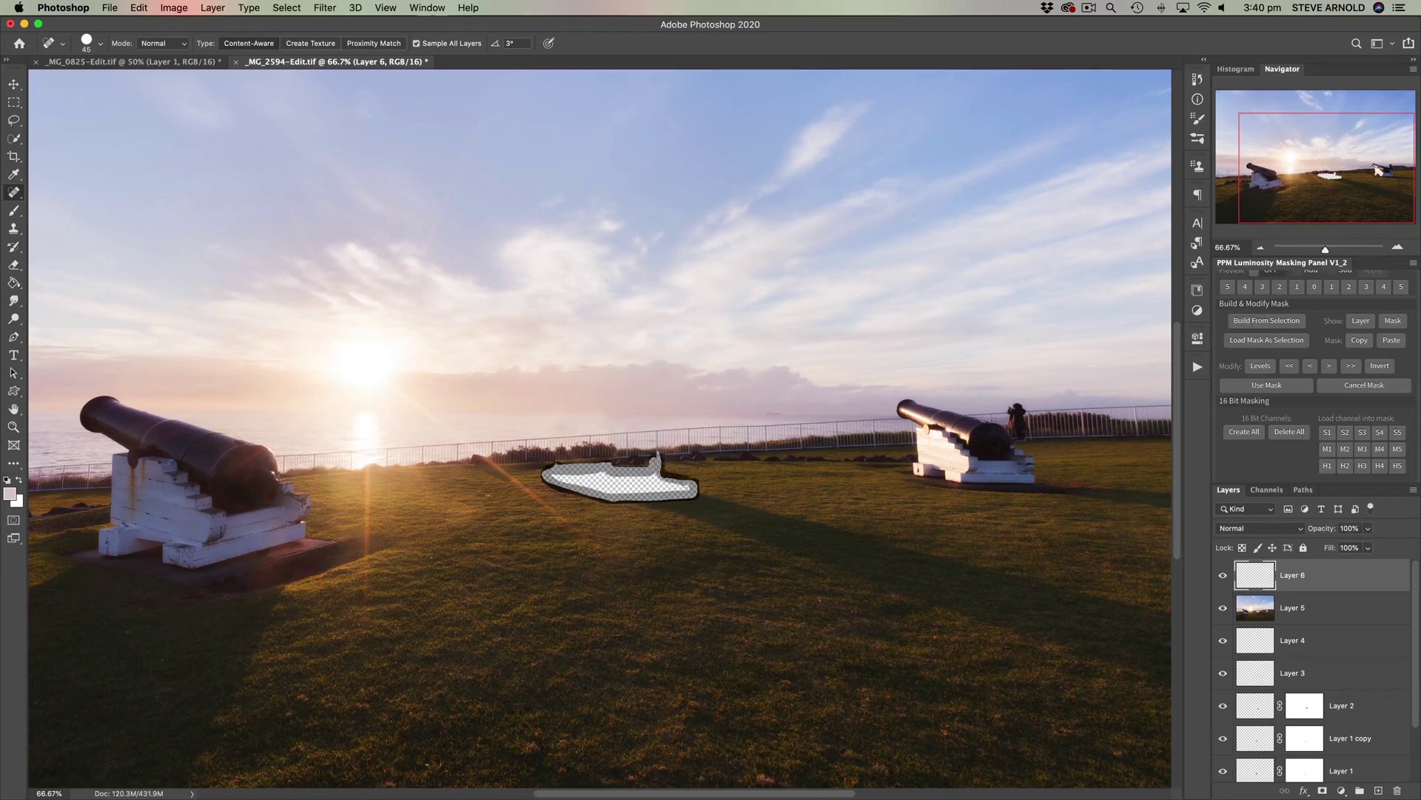
{"action": "mouse_move", "coordinate": [688, 486]}
{"action": "left_mouse_down"}
{"action": "mouse_move", "coordinate": [558, 478]}
{"action": "mouse_move", "coordinate": [636, 484]}
{"action": "left_mouse_up"}
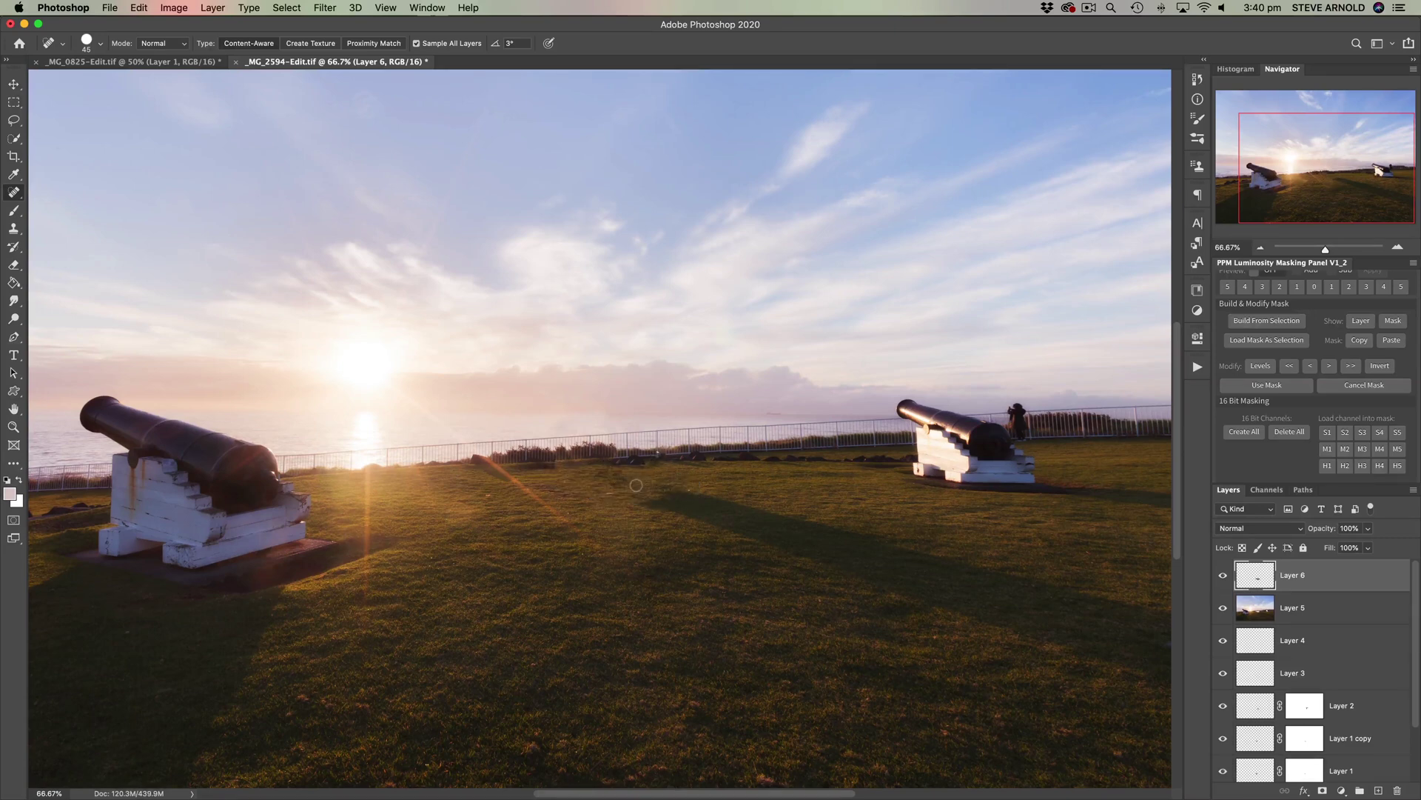
{"action": "left_click", "coordinate": [1397, 247]}
{"action": "left_click", "coordinate": [1397, 248]}
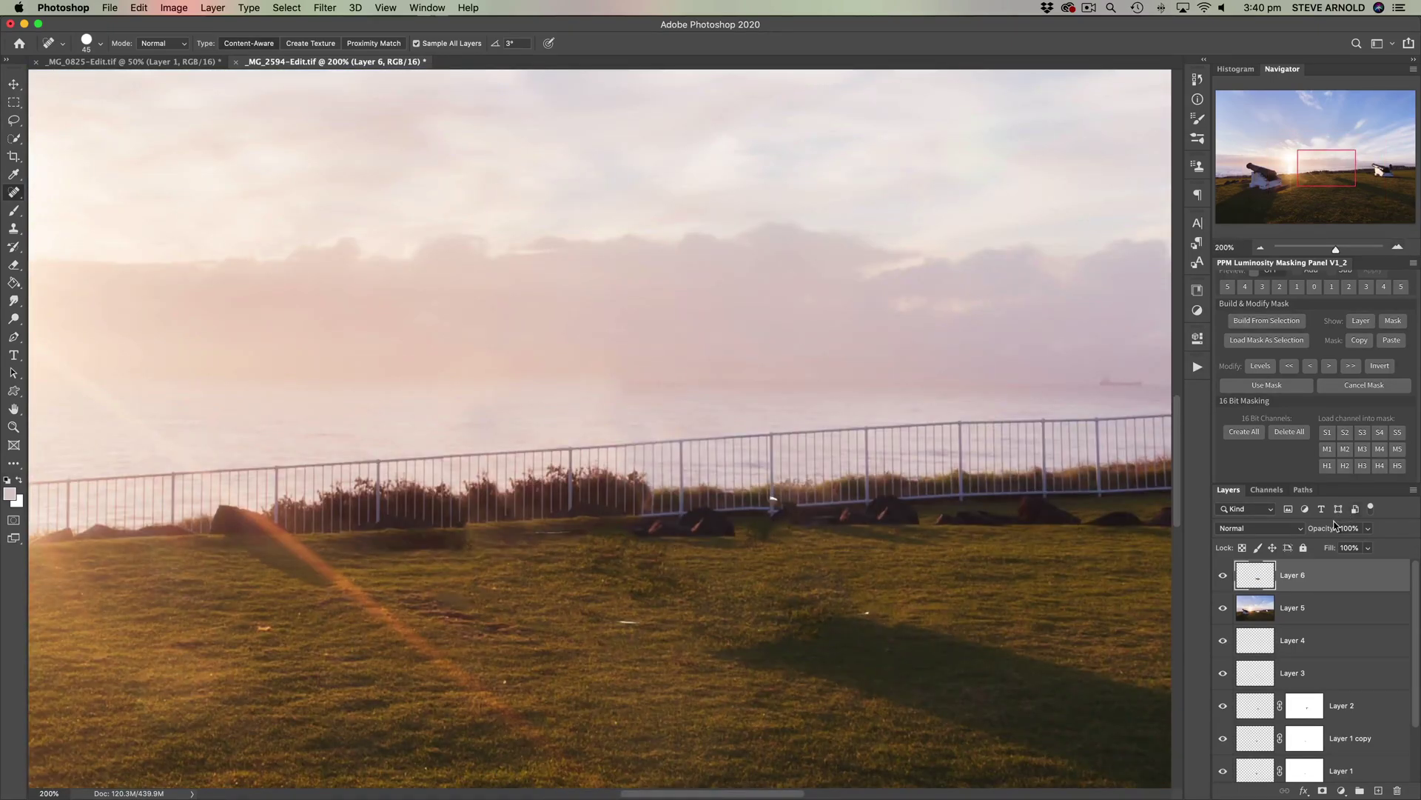
{"action": "key", "text": "super+minus"}
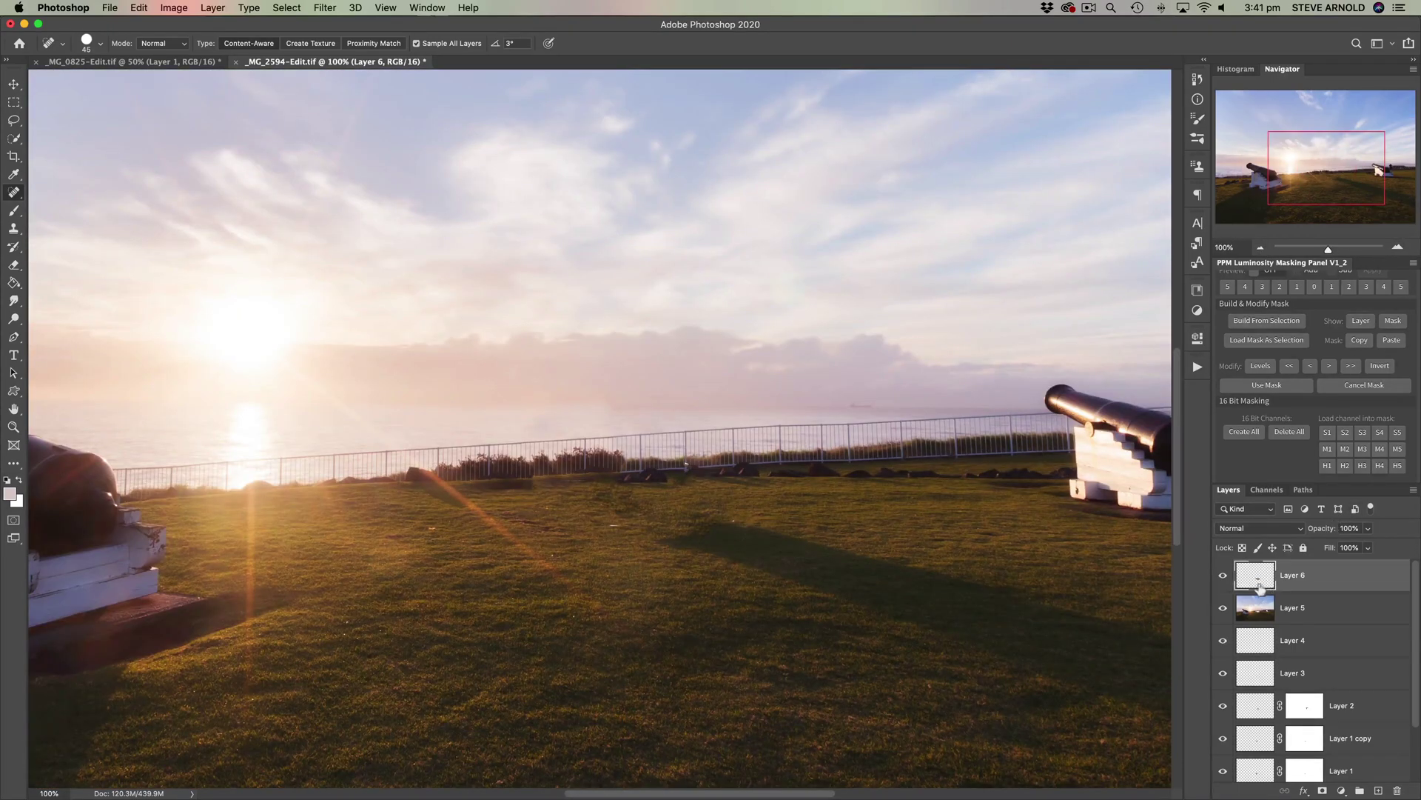
Step: Compare the healed grass below the fence with Layer 6 repeatedly hidden and shown
{"action": "left_click", "coordinate": [1223, 576]}
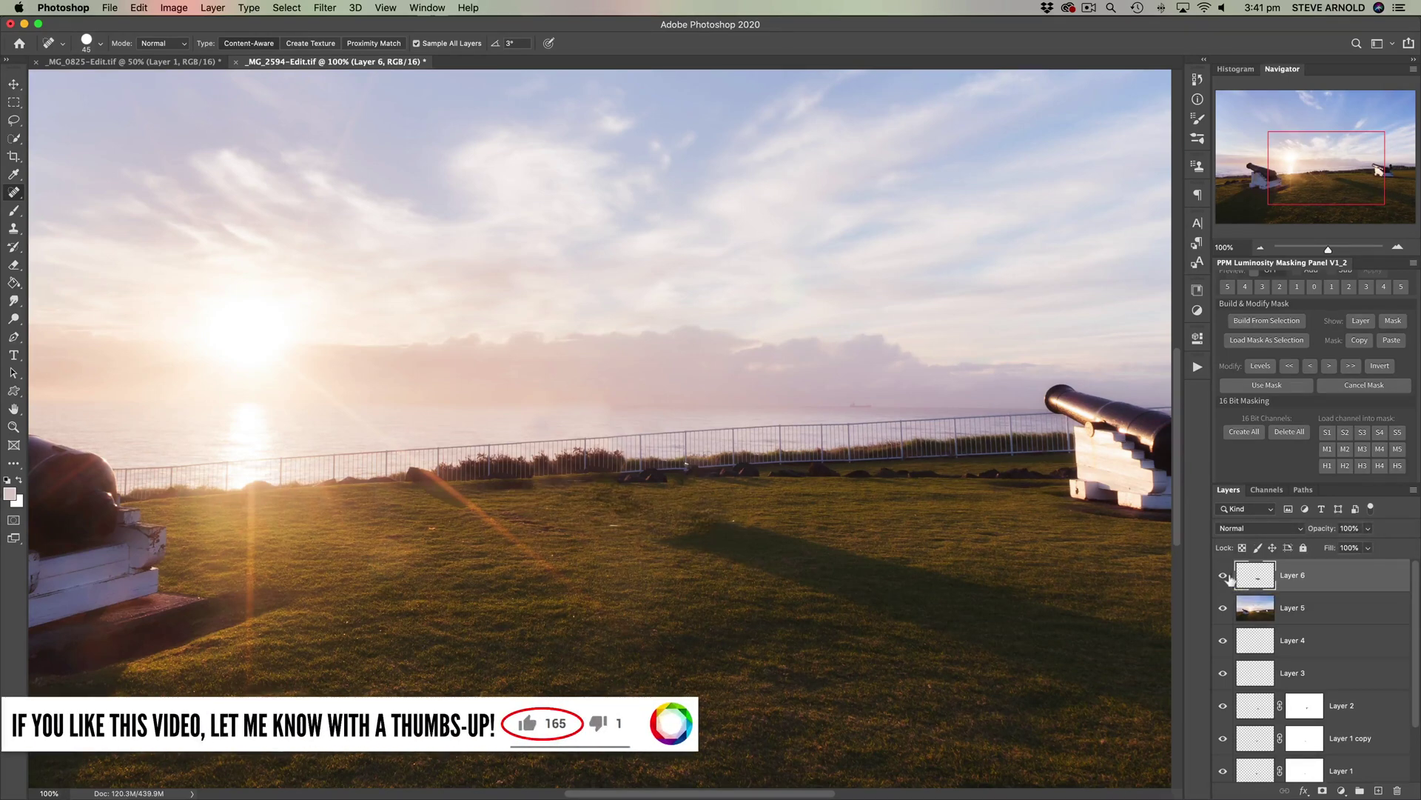
{"action": "left_click", "coordinate": [1223, 575]}
{"action": "left_click", "coordinate": [1223, 575]}
{"action": "mouse_move", "coordinate": [533, 488]}
{"action": "left_mouse_down"}
{"action": "mouse_move", "coordinate": [497, 490]}
{"action": "mouse_move", "coordinate": [533, 491]}
{"action": "mouse_move", "coordinate": [522, 488]}
{"action": "left_mouse_up"}
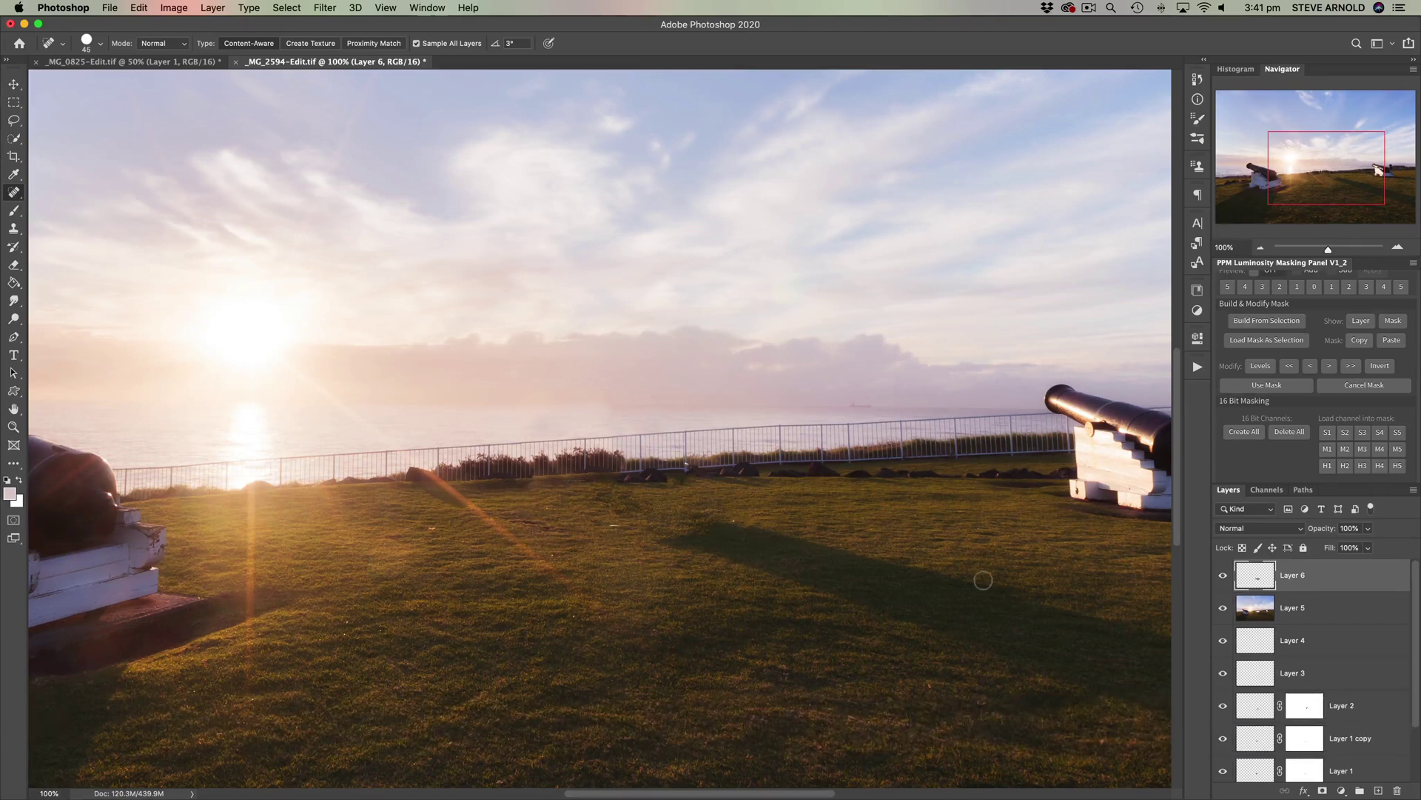
Step: Remove the long diagonal shadow across the grass on Layer 6 with the content-aware Spot Healing Brush at size 90, and compare before and after
{"action": "left_click", "coordinate": [1262, 247]}
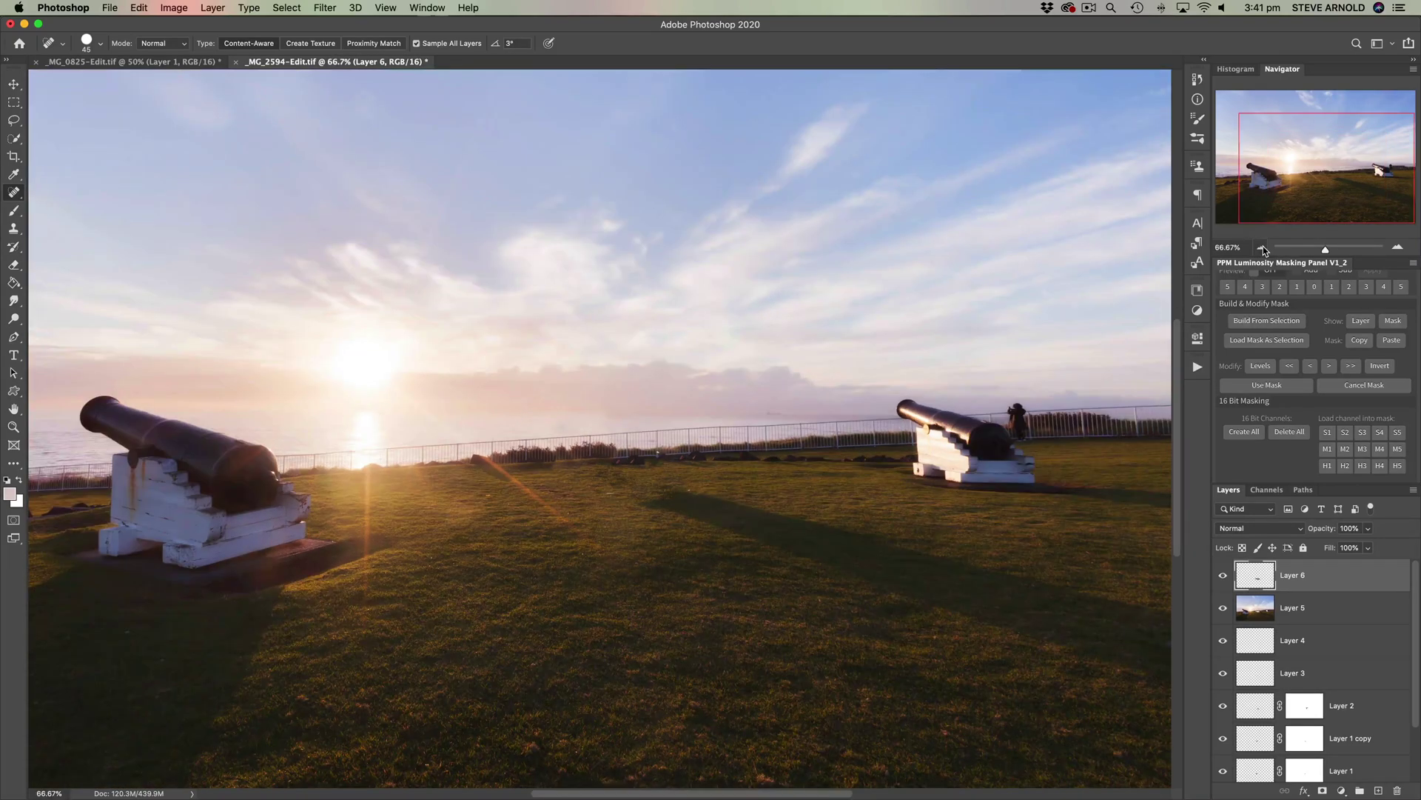
{"action": "left_click", "coordinate": [1262, 247]}
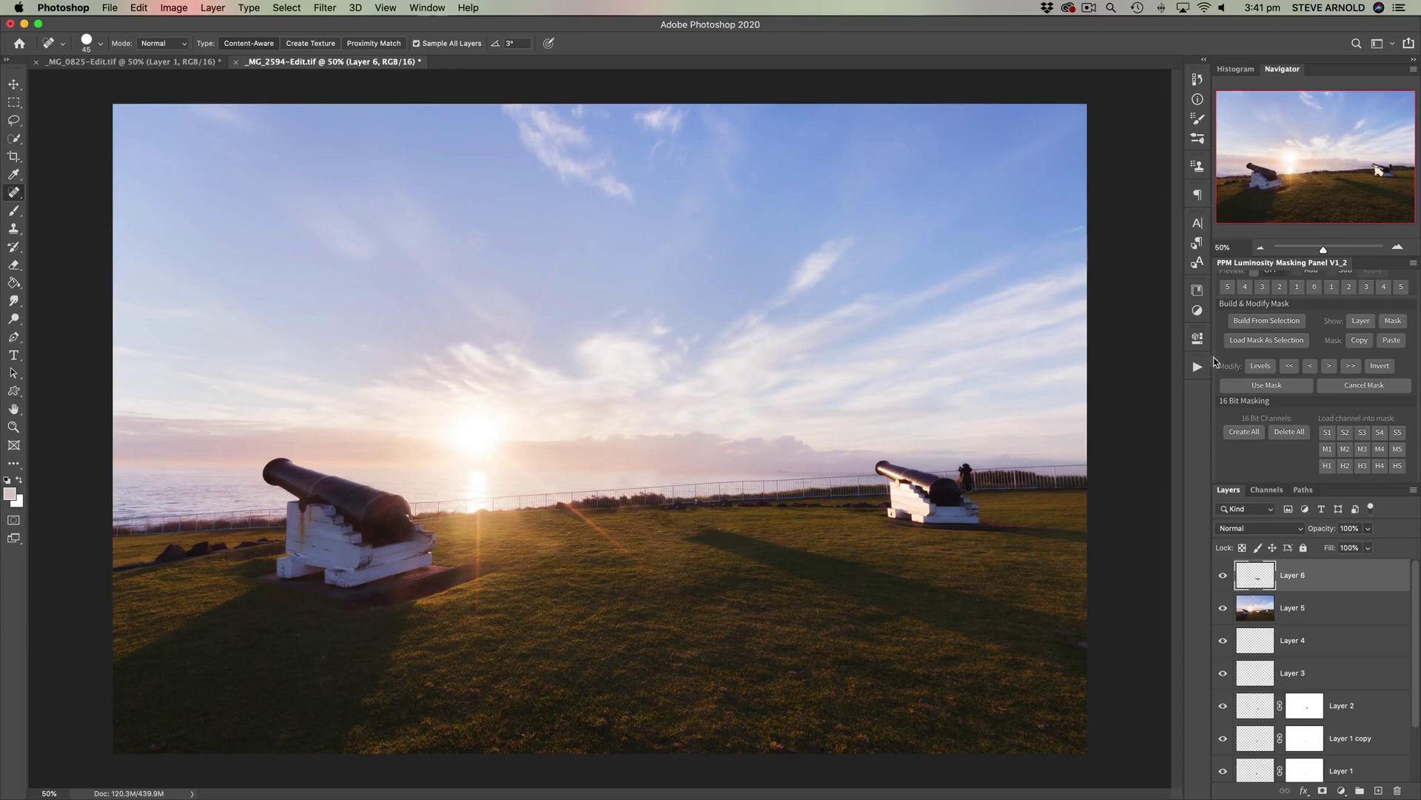
{"action": "left_click", "coordinate": [1398, 248]}
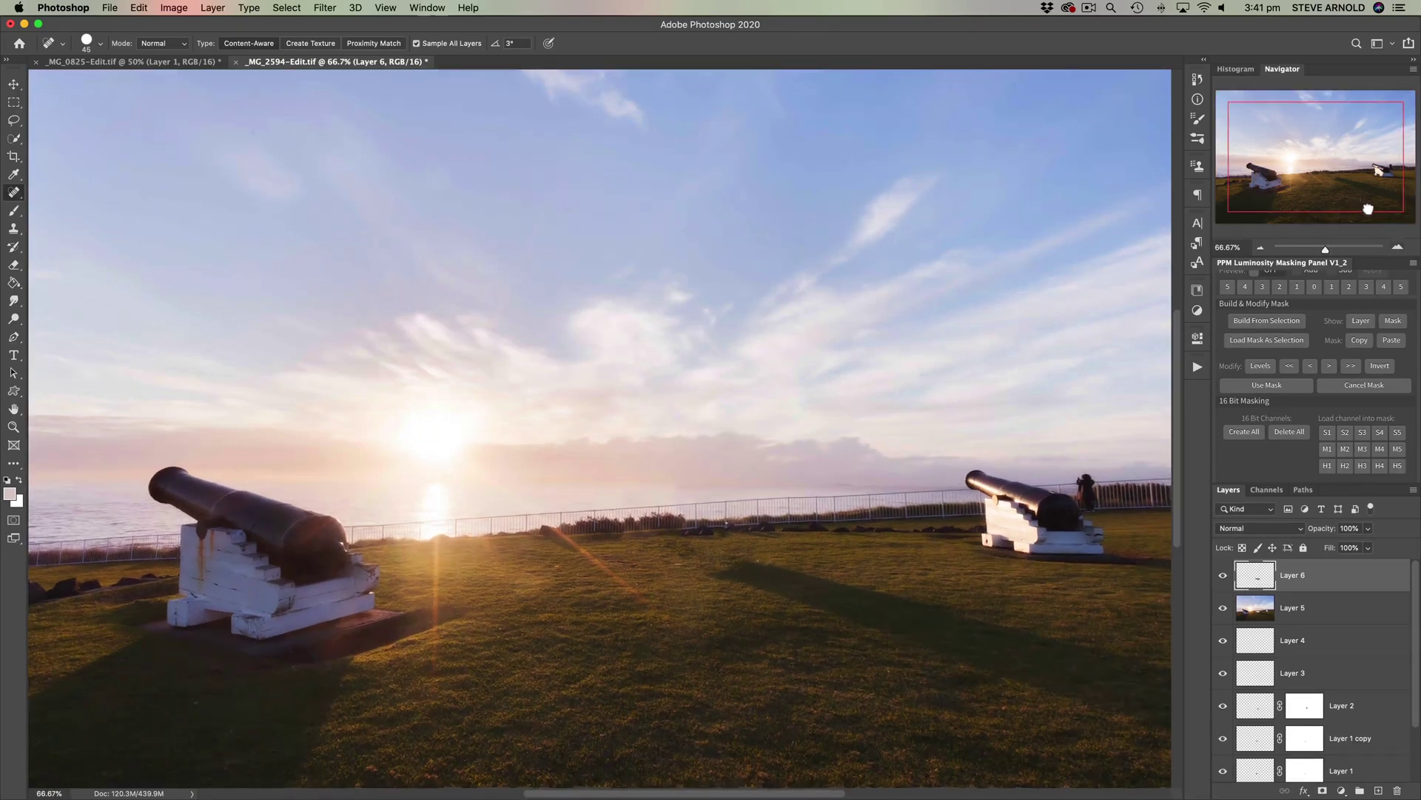
{"action": "left_click_drag", "start_coordinate": [1380, 210], "coordinate": [1392, 220]}
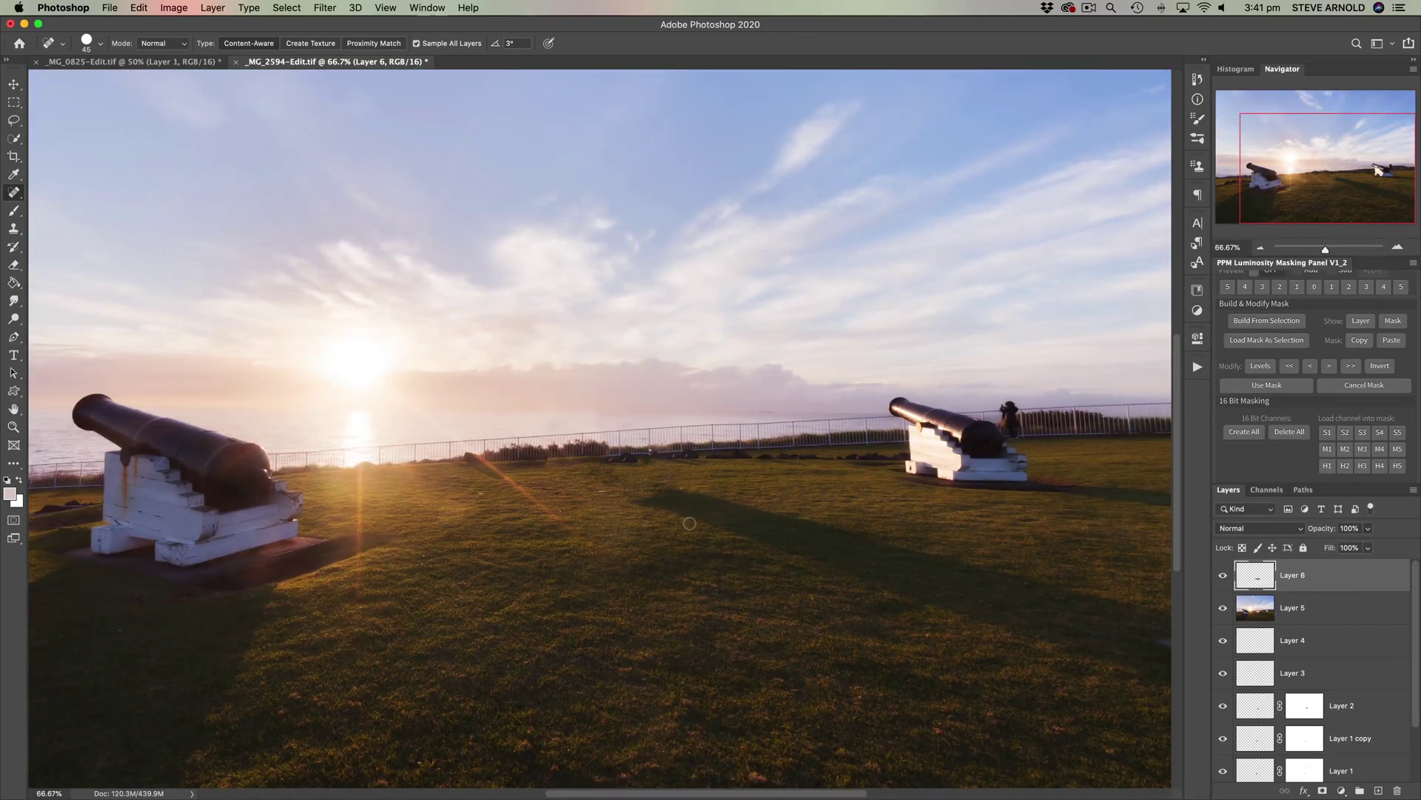
{"action": "key", "text": "bracketright"}
{"action": "key", "text": "bracketright"}
{"action": "key", "text": "bracketright"}
{"action": "key", "text": "bracketright"}
{"action": "key", "text": "bracketright"}
{"action": "mouse_move", "coordinate": [630, 504]}
{"action": "left_mouse_down"}
{"action": "mouse_move", "coordinate": [1172, 681]}
{"action": "mouse_move", "coordinate": [1167, 609]}
{"action": "mouse_move", "coordinate": [1072, 600]}
{"action": "mouse_move", "coordinate": [653, 496]}
{"action": "mouse_move", "coordinate": [1135, 619]}
{"action": "mouse_move", "coordinate": [1151, 655]}
{"action": "mouse_move", "coordinate": [1151, 632]}
{"action": "mouse_move", "coordinate": [1129, 651]}
{"action": "mouse_move", "coordinate": [837, 554]}
{"action": "mouse_move", "coordinate": [1130, 636]}
{"action": "mouse_move", "coordinate": [1125, 649]}
{"action": "mouse_move", "coordinate": [1102, 643]}
{"action": "mouse_move", "coordinate": [680, 496]}
{"action": "mouse_move", "coordinate": [916, 571]}
{"action": "left_mouse_up"}
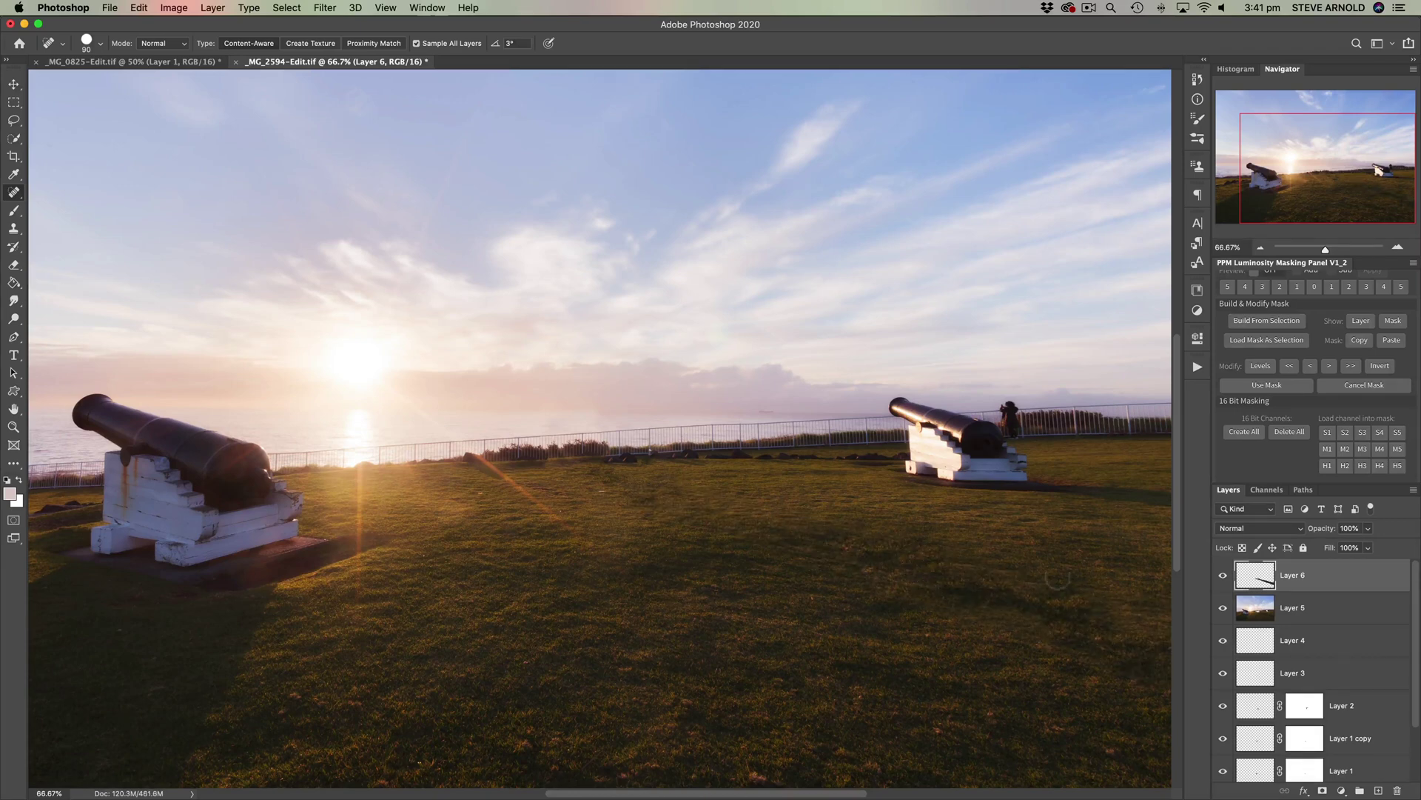
{"action": "left_click", "coordinate": [1223, 576]}
{"action": "left_click", "coordinate": [1223, 575]}
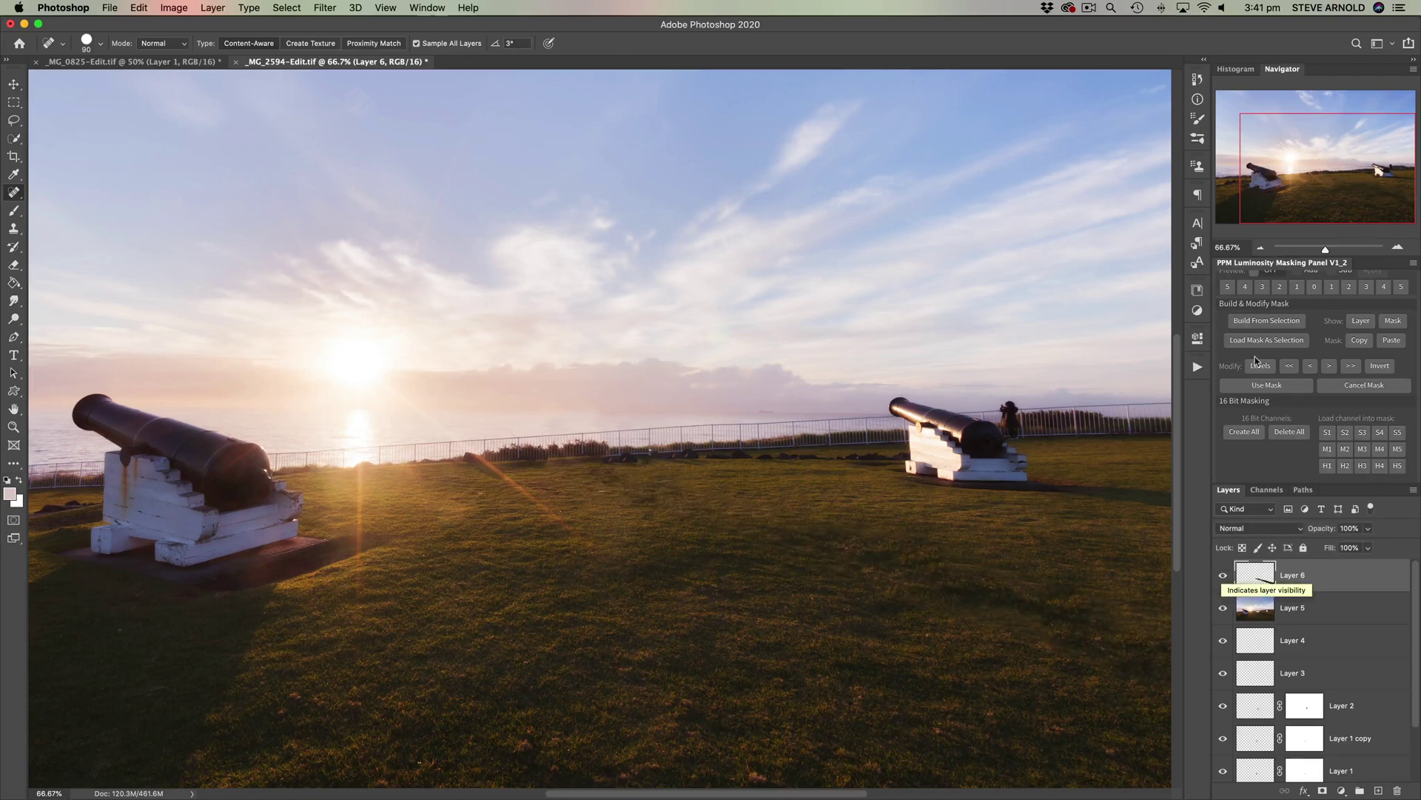
Step: Examine the retouched fence, horizon and grass at magnifications between 50% and 200%
{"action": "left_click", "coordinate": [1396, 247]}
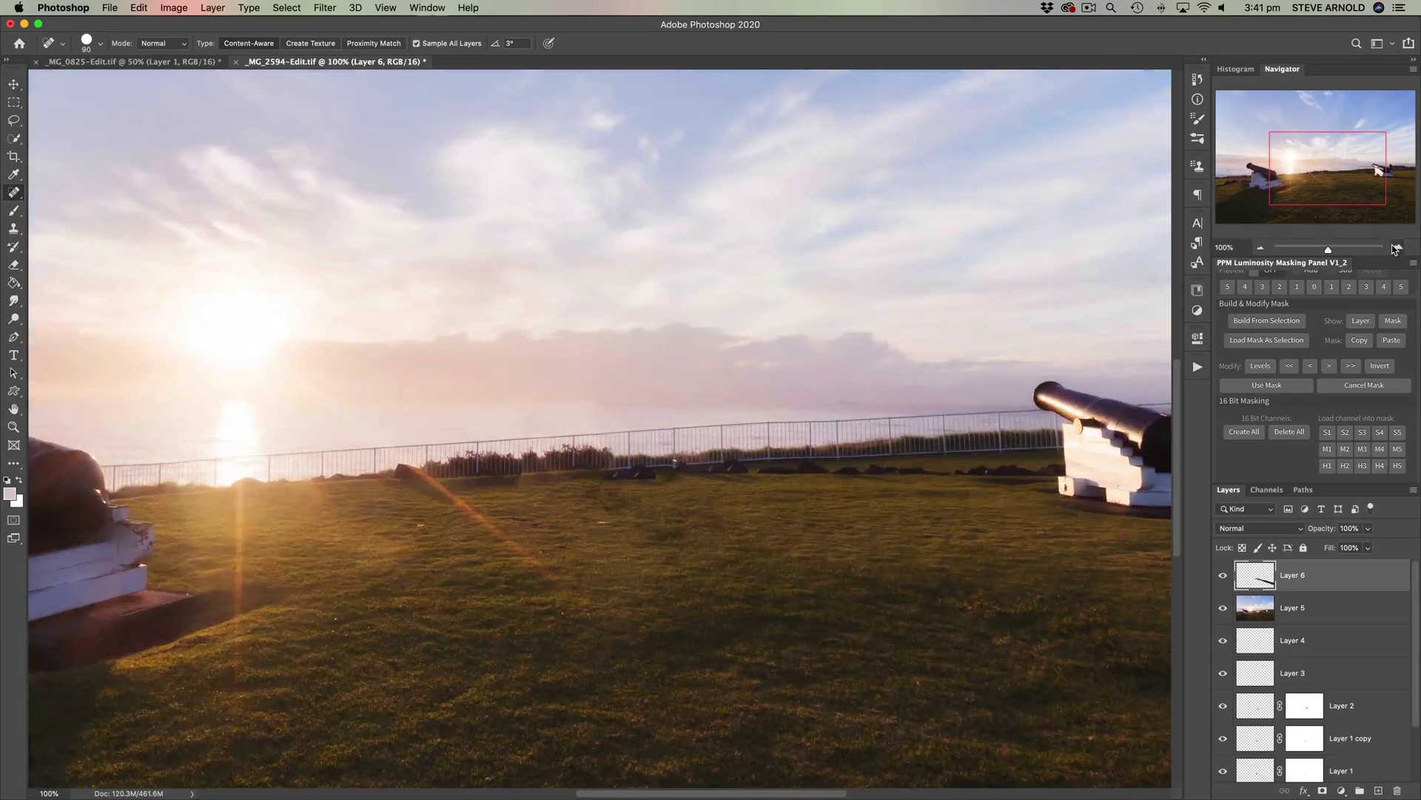
{"action": "left_click", "coordinate": [1396, 247]}
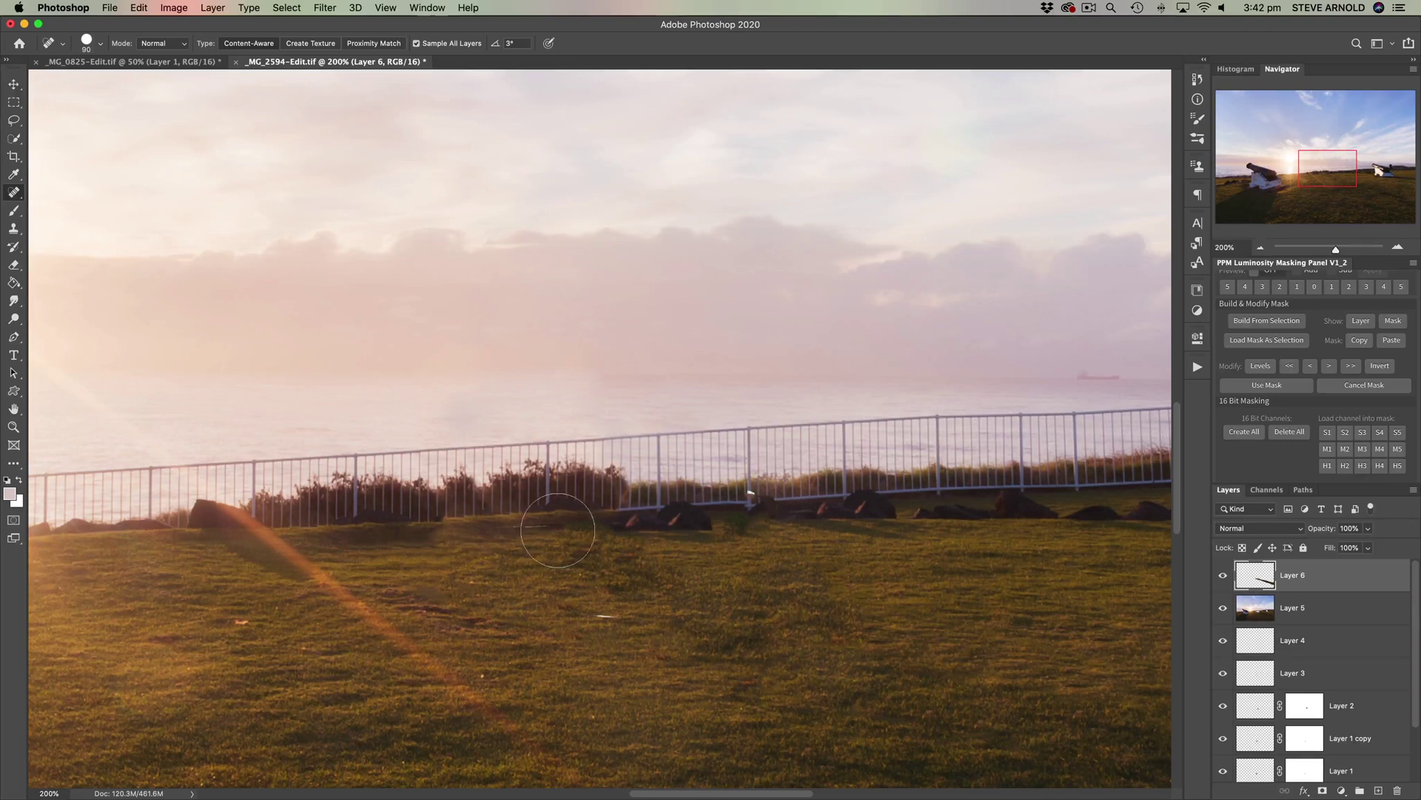
{"action": "key", "text": "bracketleft"}
{"action": "key", "text": "bracketleft"}
{"action": "key", "text": "bracketleft"}
{"action": "key", "text": "bracketleft"}
{"action": "key", "text": "bracketleft"}
{"action": "key", "text": "bracketleft"}
{"action": "key", "text": "bracketleft"}
{"action": "key", "text": "bracketleft"}
{"action": "key", "text": "bracketleft"}
{"action": "left_click", "coordinate": [1260, 249]}
{"action": "left_click", "coordinate": [1260, 249]}
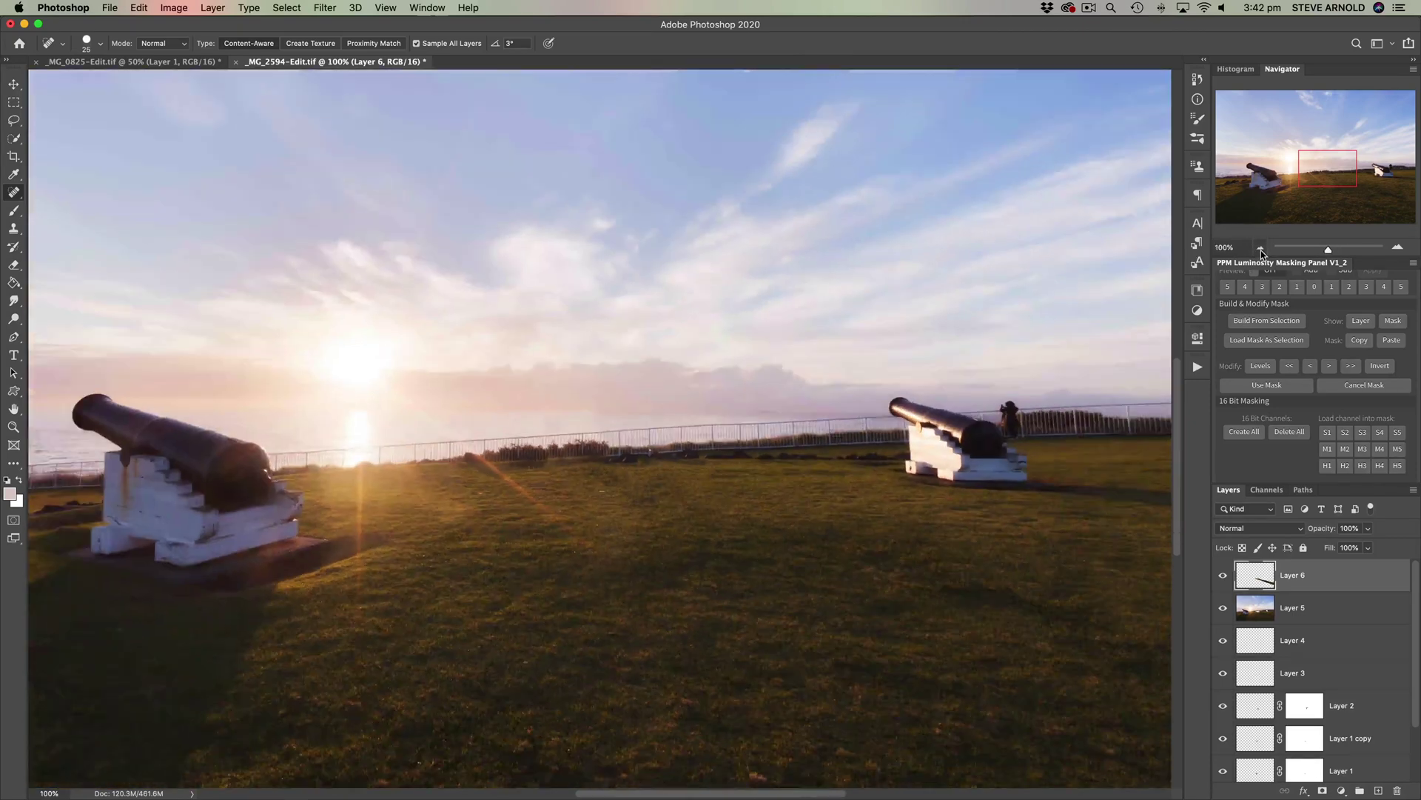
{"action": "left_click", "coordinate": [1260, 249]}
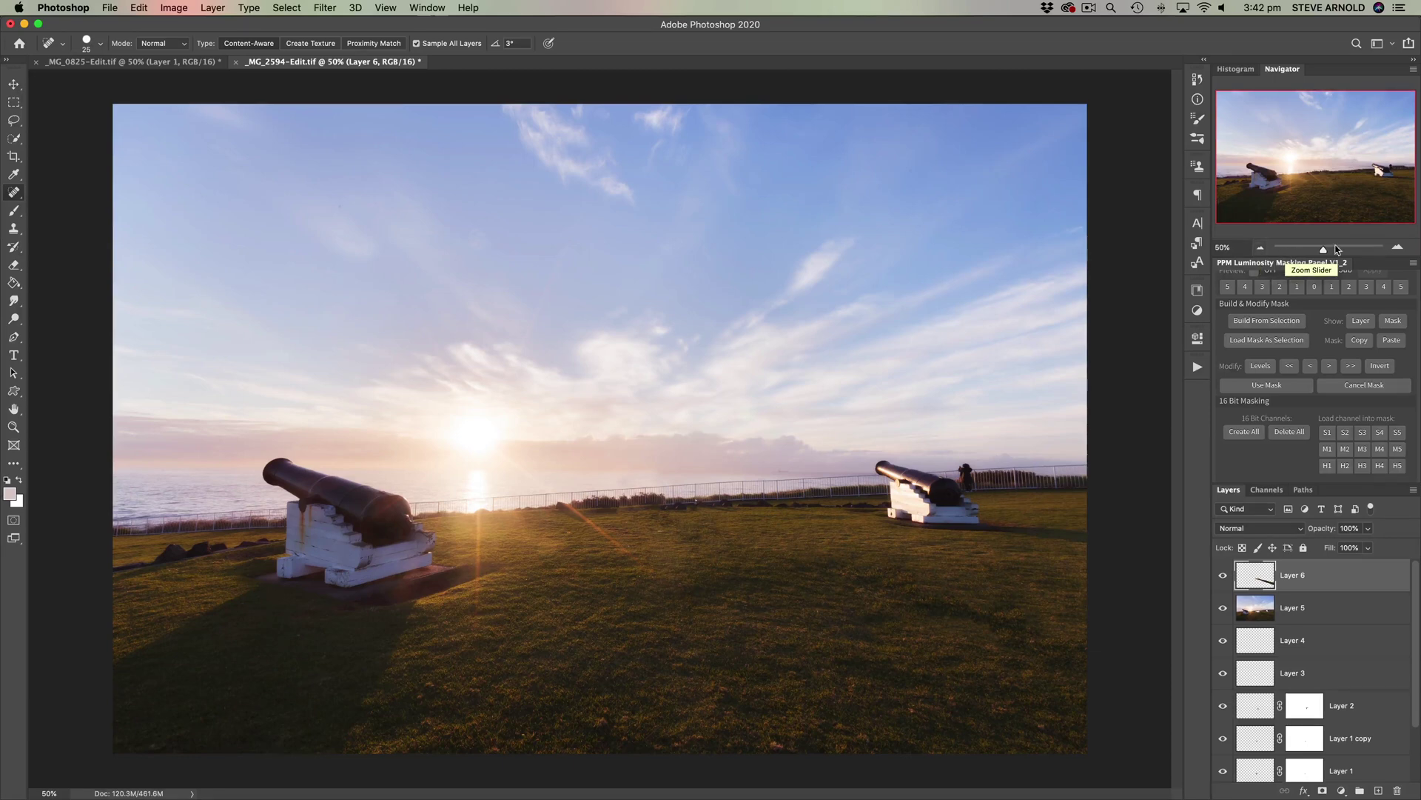
{"action": "left_click", "coordinate": [1398, 248]}
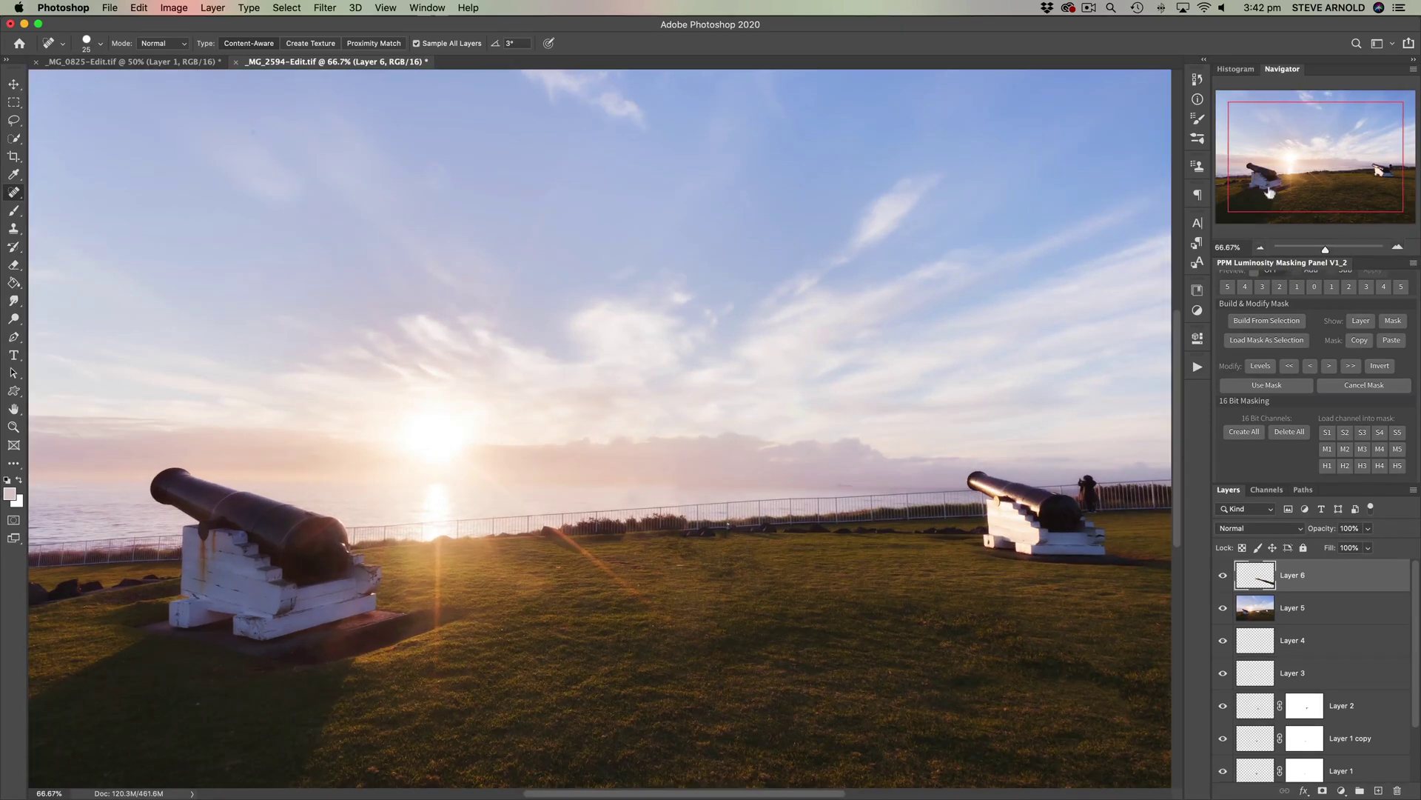
{"action": "left_click", "coordinate": [1089, 9]}
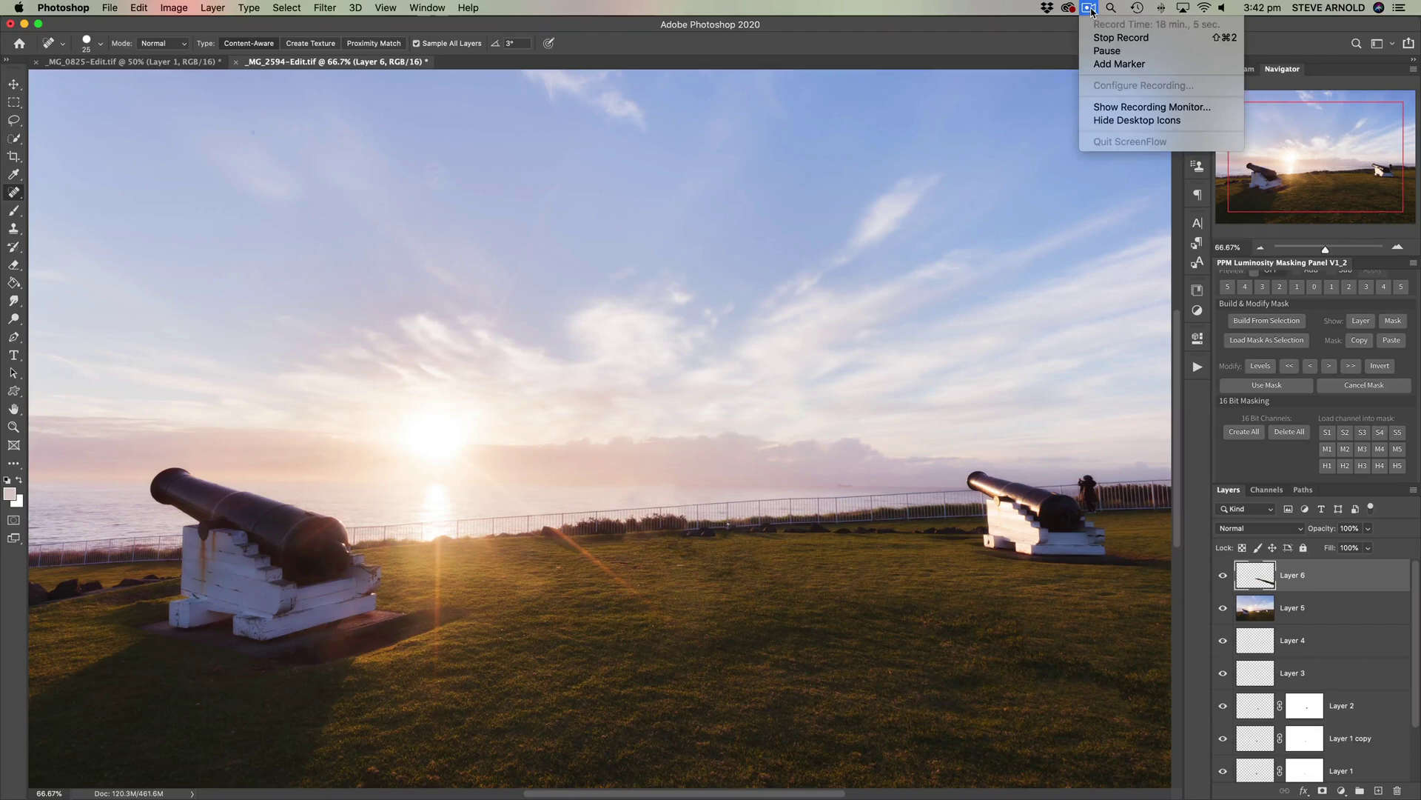
{"action": "left_click", "coordinate": [1090, 9]}
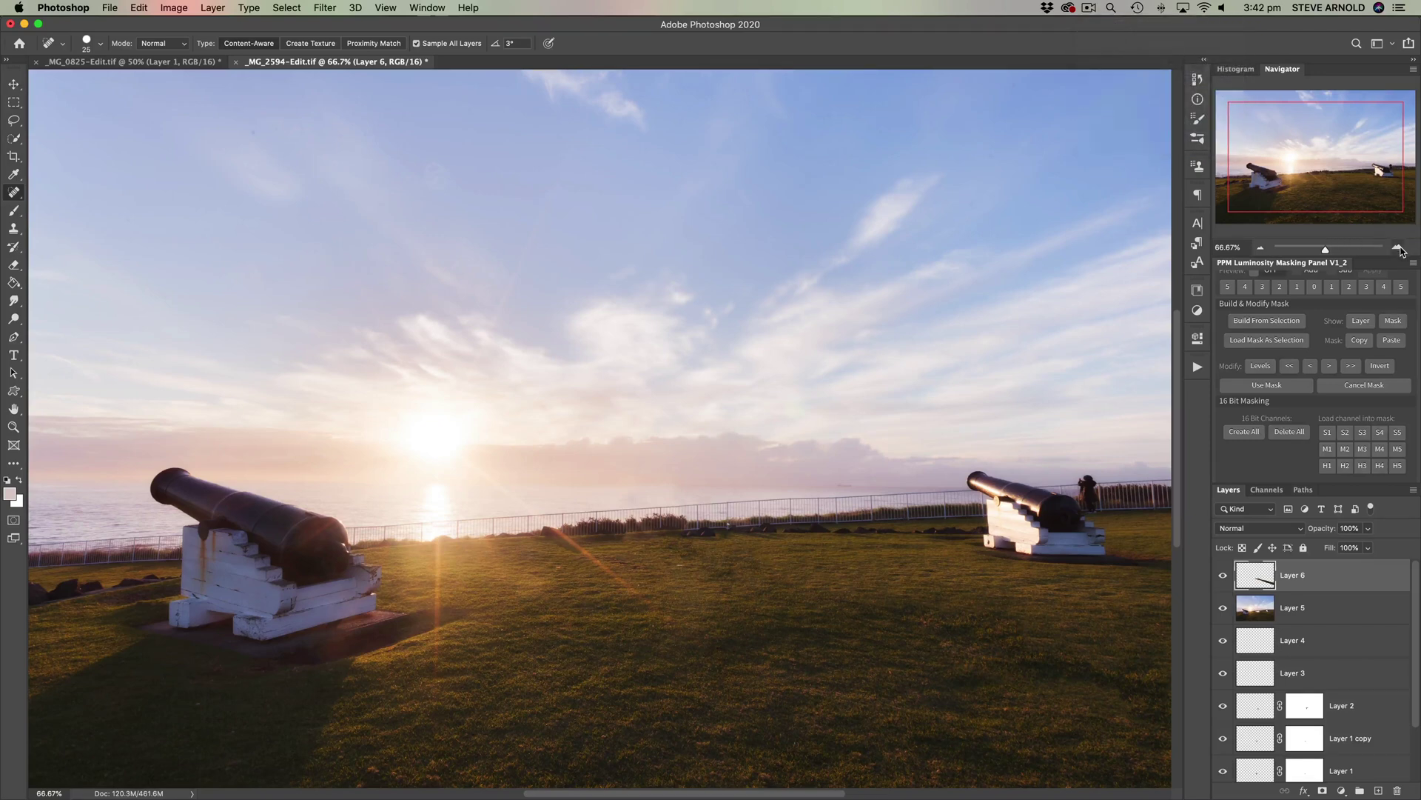
{"action": "left_click", "coordinate": [1400, 248]}
{"action": "left_click_drag", "start_coordinate": [1355, 172], "coordinate": [1359, 181]}
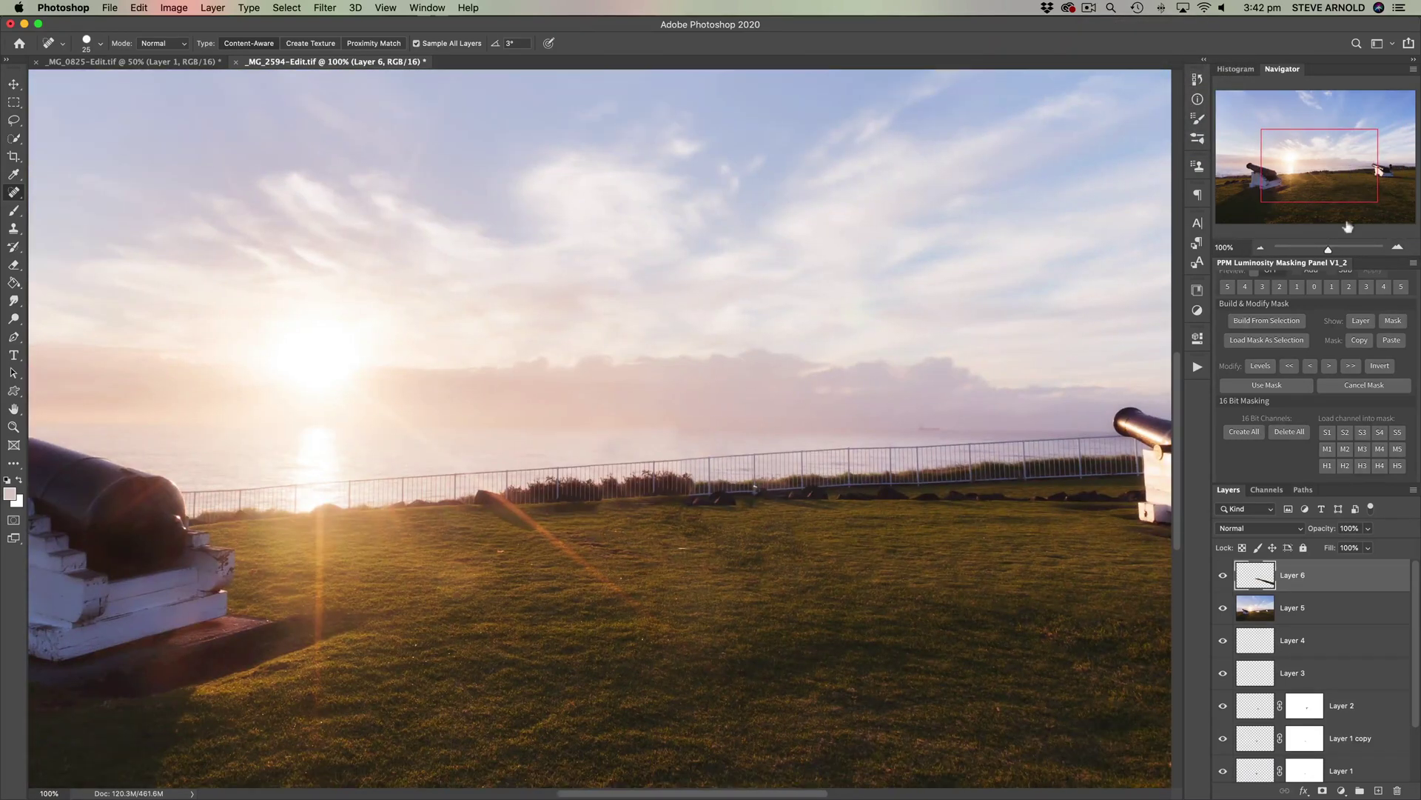
{"action": "left_click", "coordinate": [1261, 249]}
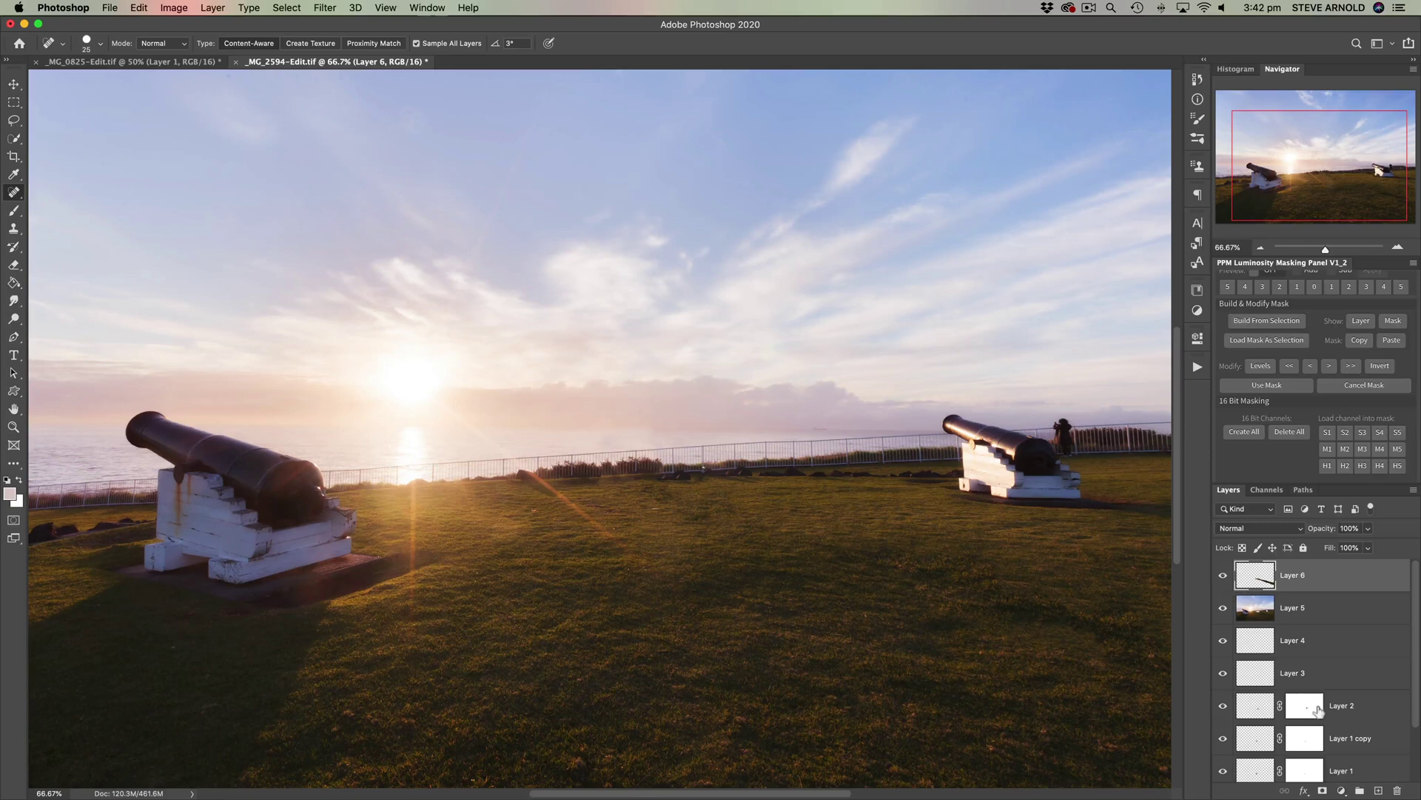
Step: Add a new layer above Layer 6 and sample the pale pink haze beside the sun as the Brush colour
{"action": "left_click", "coordinate": [1378, 791]}
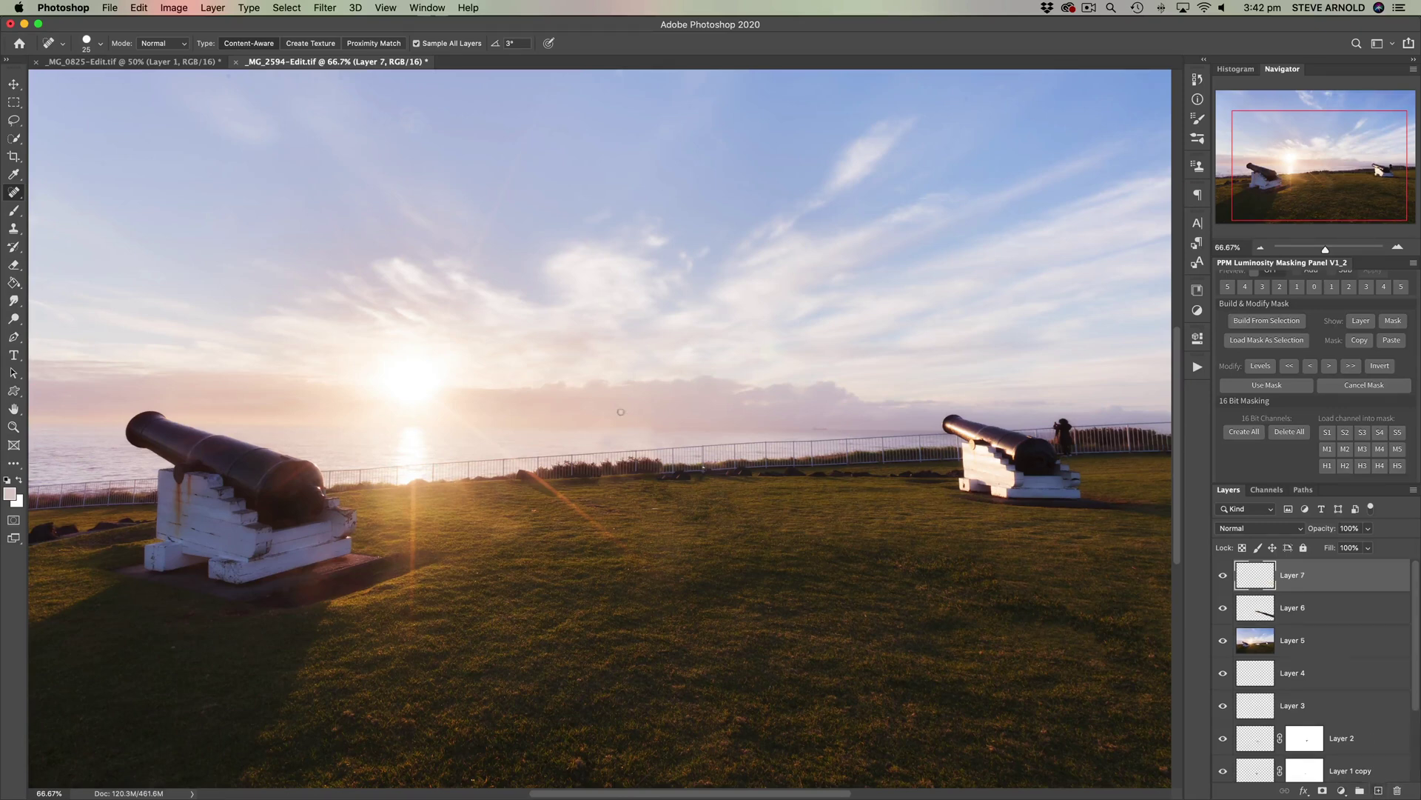
{"action": "left_click", "coordinate": [14, 212]}
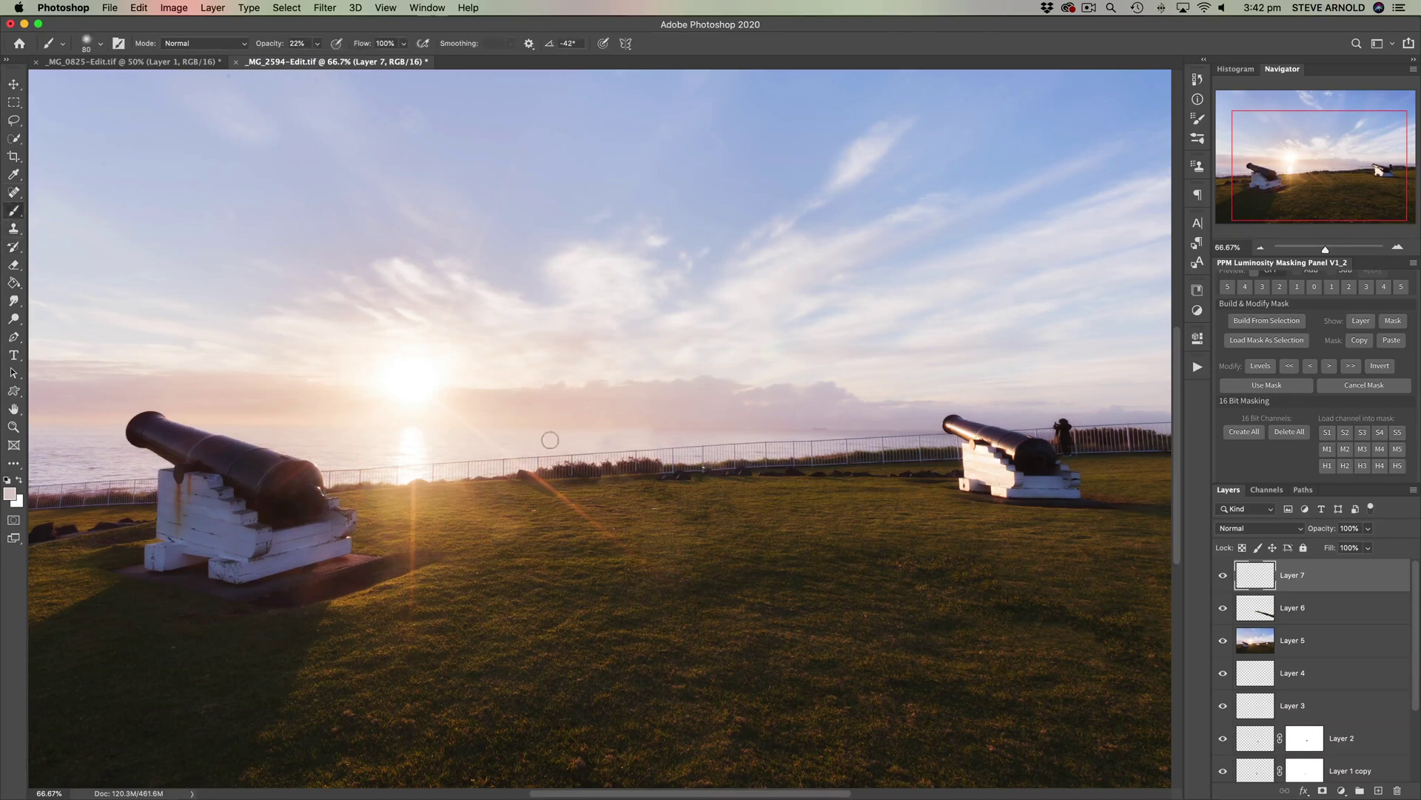
{"action": "left_click", "coordinate": [602, 439], "text": "alt"}
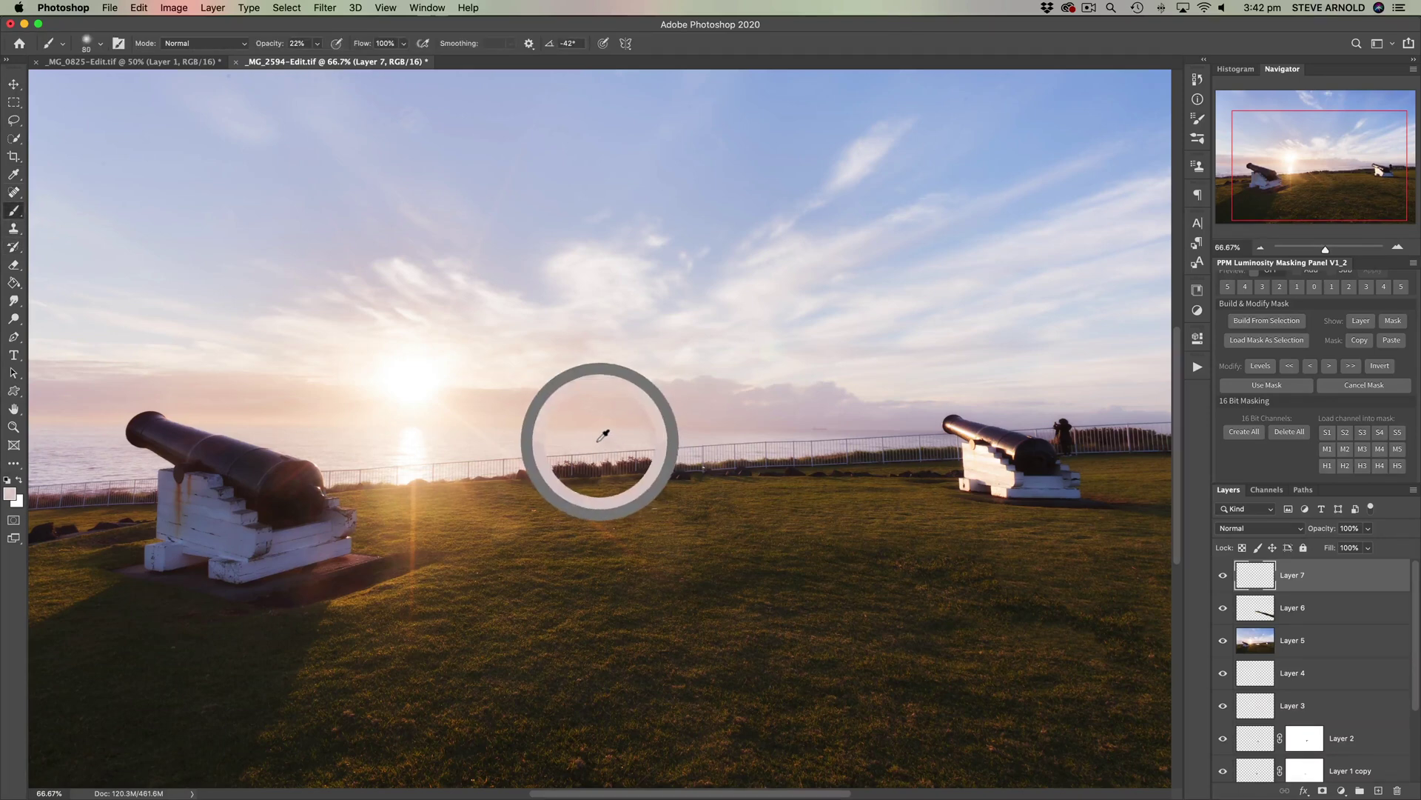
{"action": "left_click_drag", "start_coordinate": [601, 438], "coordinate": [533, 438]}
{"action": "left_click", "coordinate": [544, 444], "text": "alt"}
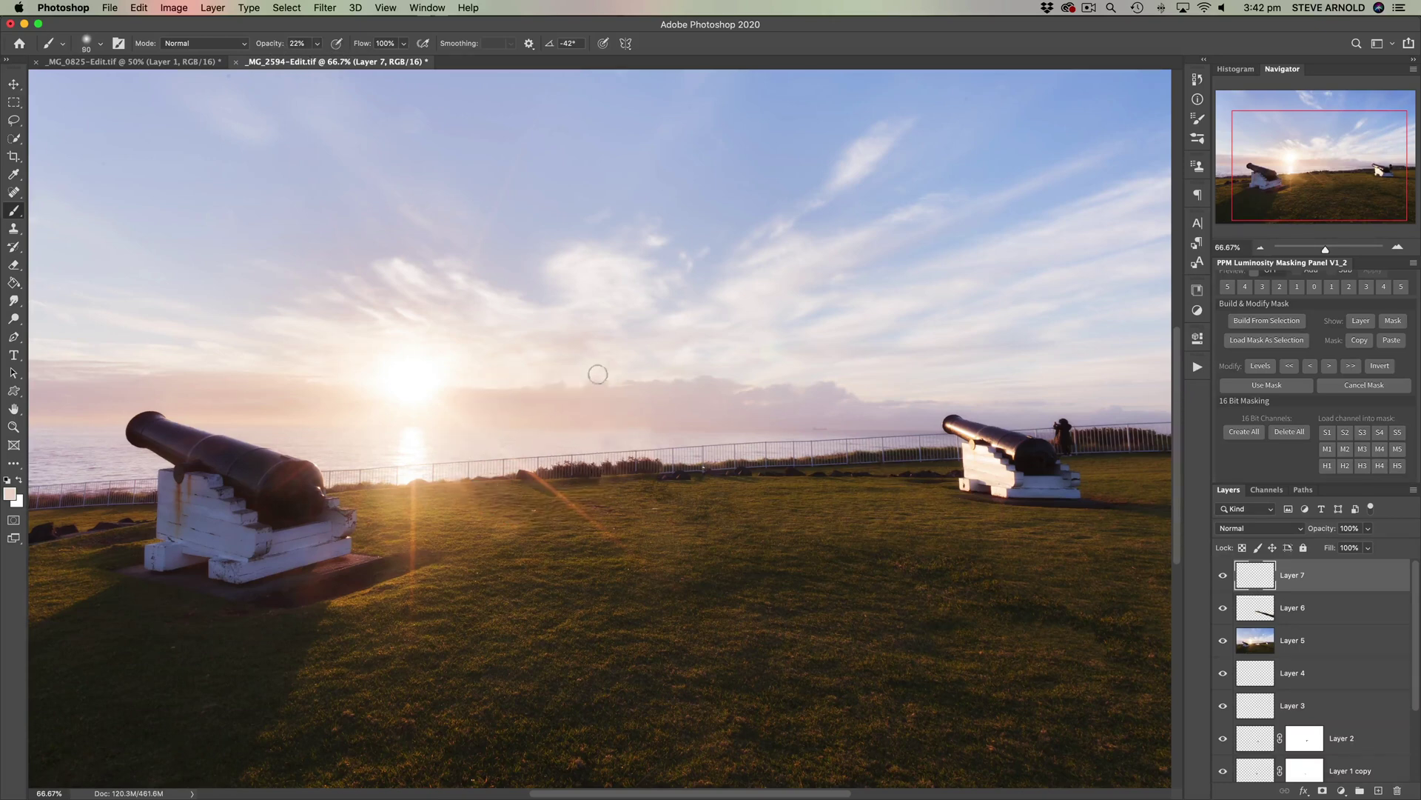
Step: Try painting the sampled haze colour along the horizon on Layer 7 with a size 400 brush at 22% opacity, and undo
{"action": "key", "text": "bracketright"}
{"action": "key", "text": "bracketright"}
{"action": "key", "text": "bracketright"}
{"action": "key", "text": "bracketright"}
{"action": "key", "text": "bracketright"}
{"action": "key", "text": "bracketright"}
{"action": "key", "text": "bracketright"}
{"action": "key", "text": "bracketright"}
{"action": "key", "text": "bracketright"}
{"action": "mouse_move", "coordinate": [508, 433]}
{"action": "left_mouse_down"}
{"action": "mouse_move", "coordinate": [679, 445]}
{"action": "mouse_move", "coordinate": [518, 428]}
{"action": "mouse_move", "coordinate": [394, 381]}
{"action": "left_mouse_up"}
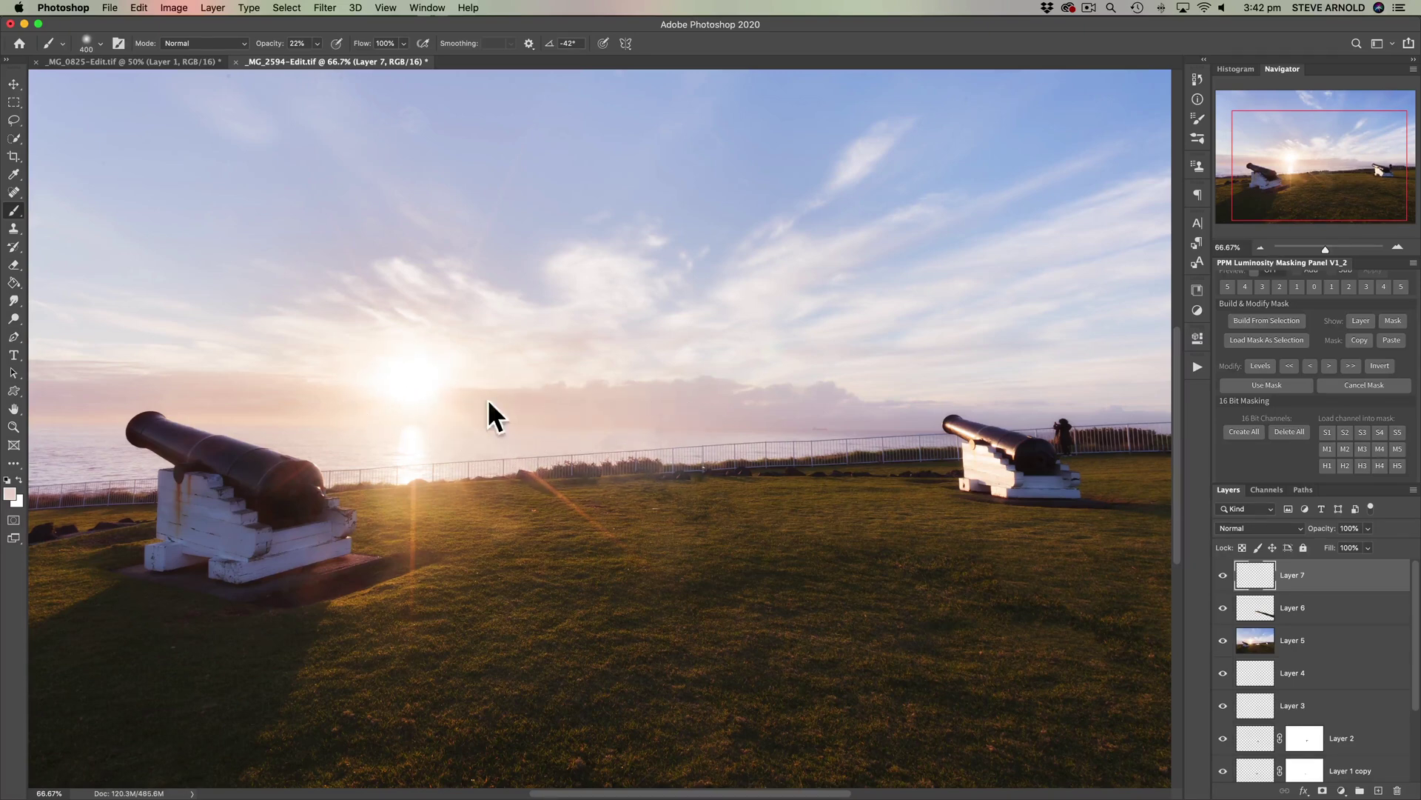
{"action": "left_click_drag", "start_coordinate": [672, 437], "coordinate": [1133, 448]}
{"action": "key", "text": "super+z"}
Step: Try dabbing haze over the horizon between the cannons with a size 1000 brush at 22% opacity, and undo the dabs
{"action": "key", "text": "bracketright"}
{"action": "key", "text": "bracketright"}
{"action": "key", "text": "bracketright"}
{"action": "key", "text": "bracketright"}
{"action": "key", "text": "bracketright"}
{"action": "key", "text": "bracketright"}
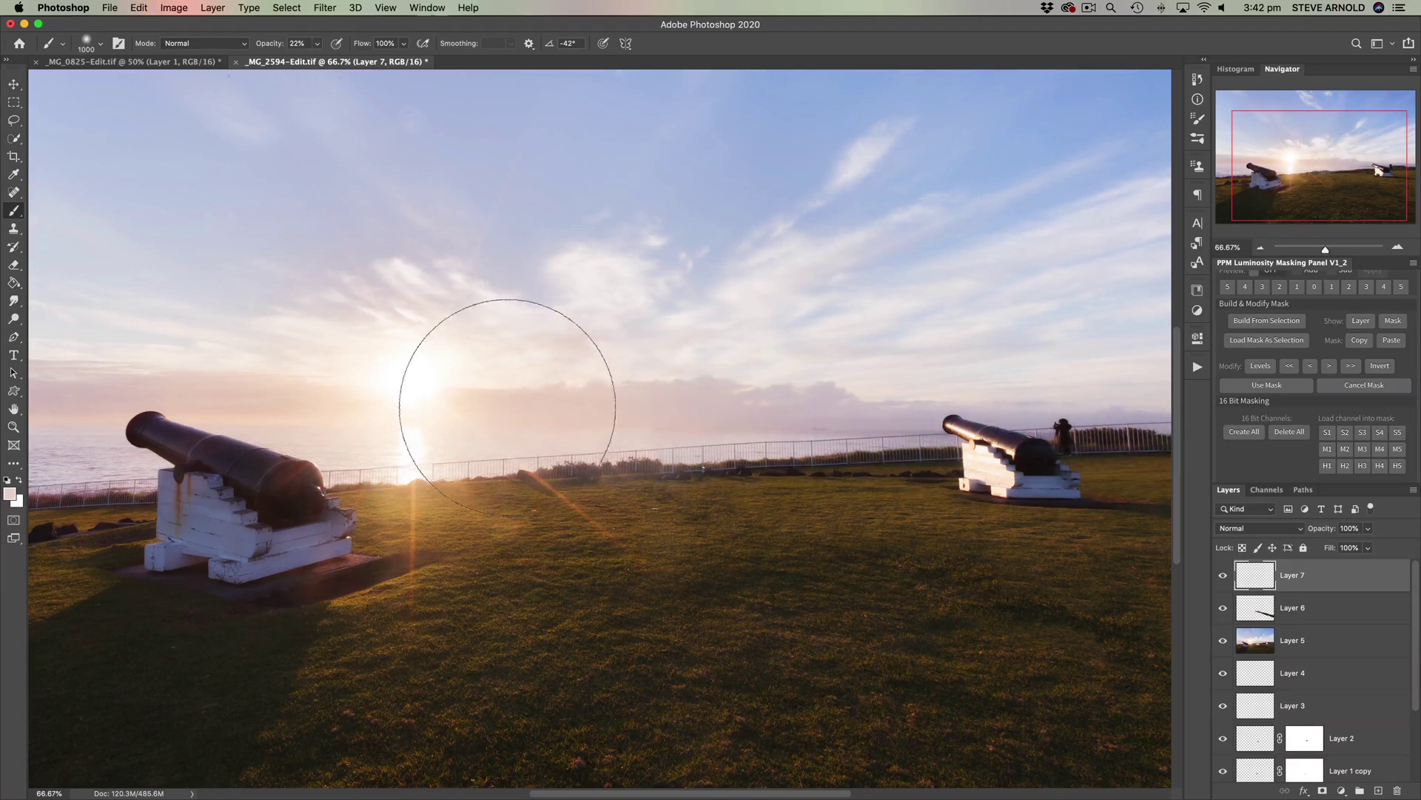
{"action": "left_click", "coordinate": [663, 412]}
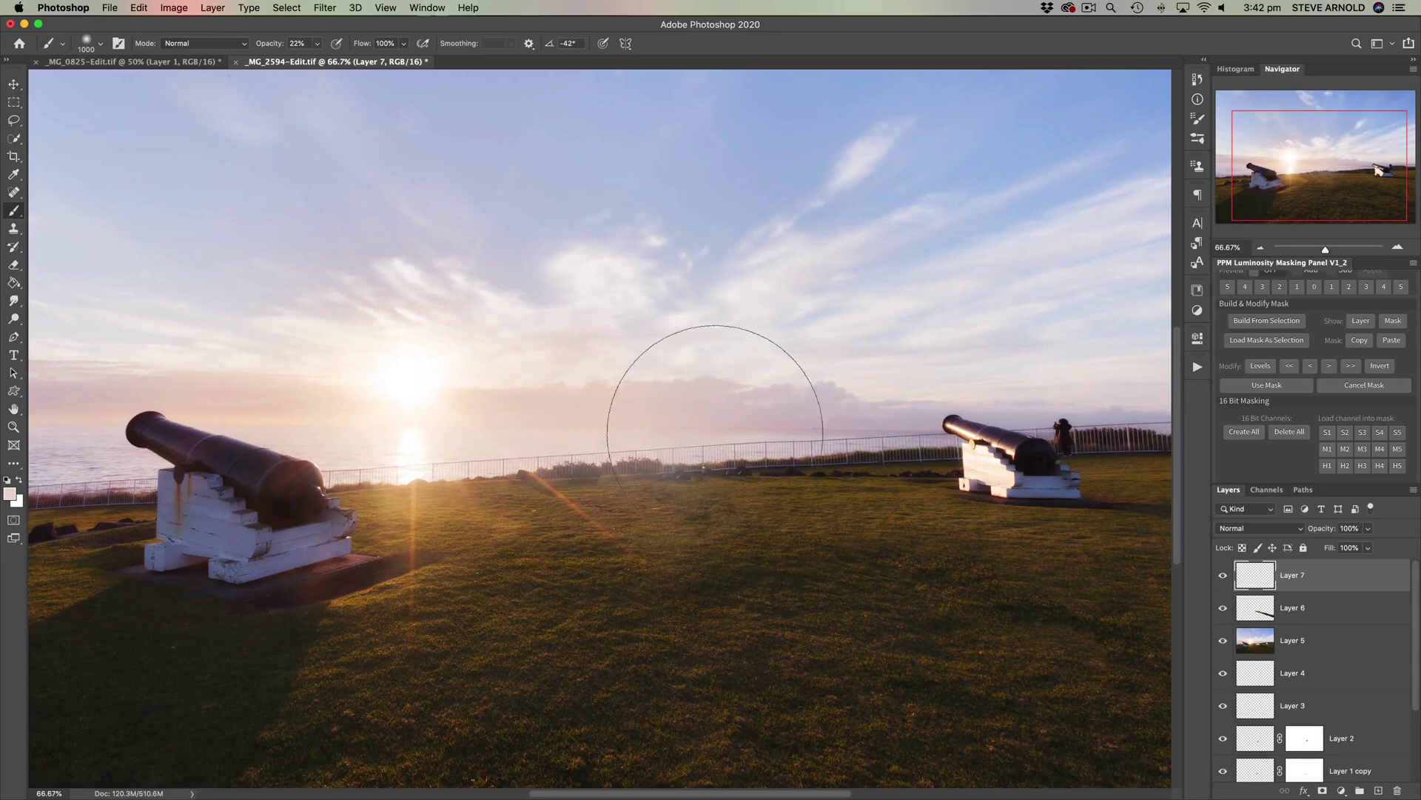
{"action": "left_click", "coordinate": [714, 411]}
{"action": "key", "text": "super+z"}
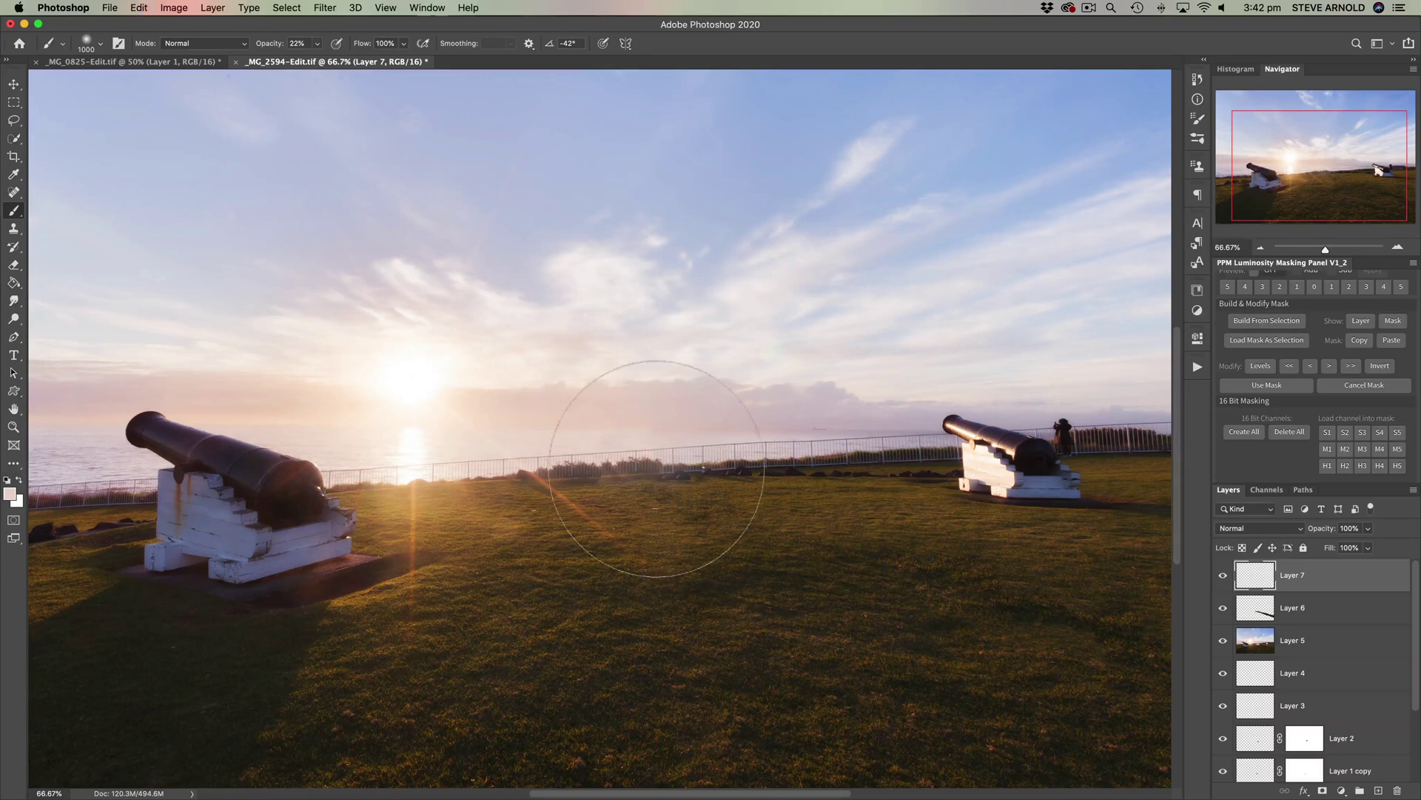
{"action": "key", "text": "super+z"}
Step: Try a broad haze stroke across the middle of the horizon with a size 1200 brush, check it at 25% zoom and undo
{"action": "key", "text": "bracketright"}
{"action": "key", "text": "bracketright"}
{"action": "key", "text": "bracketright"}
{"action": "key", "text": "bracketright"}
{"action": "key", "text": "bracketright"}
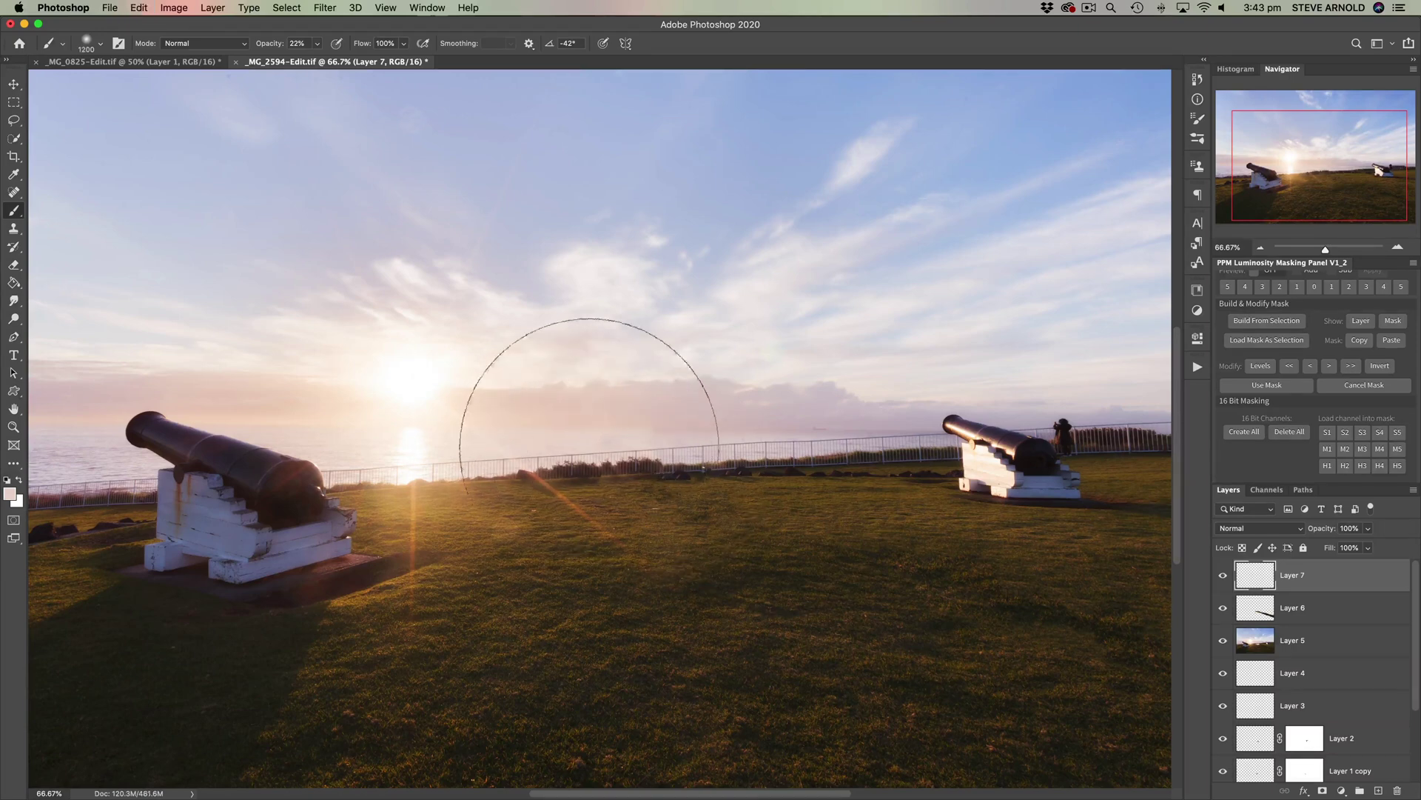
{"action": "mouse_move", "coordinate": [782, 419]}
{"action": "left_mouse_down"}
{"action": "mouse_move", "coordinate": [1057, 432]}
{"action": "mouse_move", "coordinate": [926, 444]}
{"action": "mouse_move", "coordinate": [607, 426]}
{"action": "left_mouse_up"}
{"action": "key", "text": "bracketleft"}
{"action": "key", "text": "bracketleft"}
{"action": "key", "text": "bracketleft"}
{"action": "key", "text": "bracketleft"}
{"action": "key", "text": "bracketleft"}
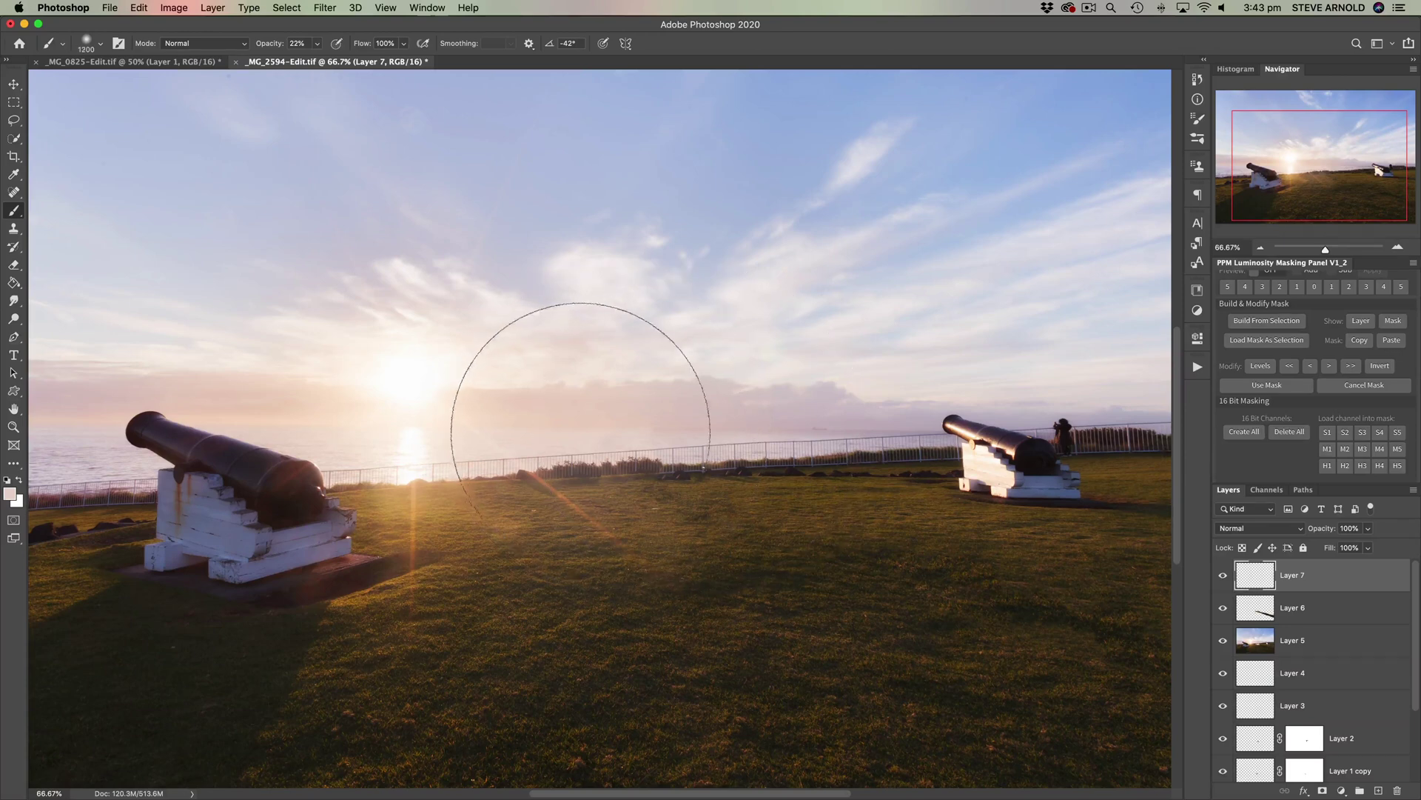
{"action": "left_click", "coordinate": [1260, 247]}
{"action": "left_click", "coordinate": [1260, 247]}
{"action": "left_click", "coordinate": [1260, 247]}
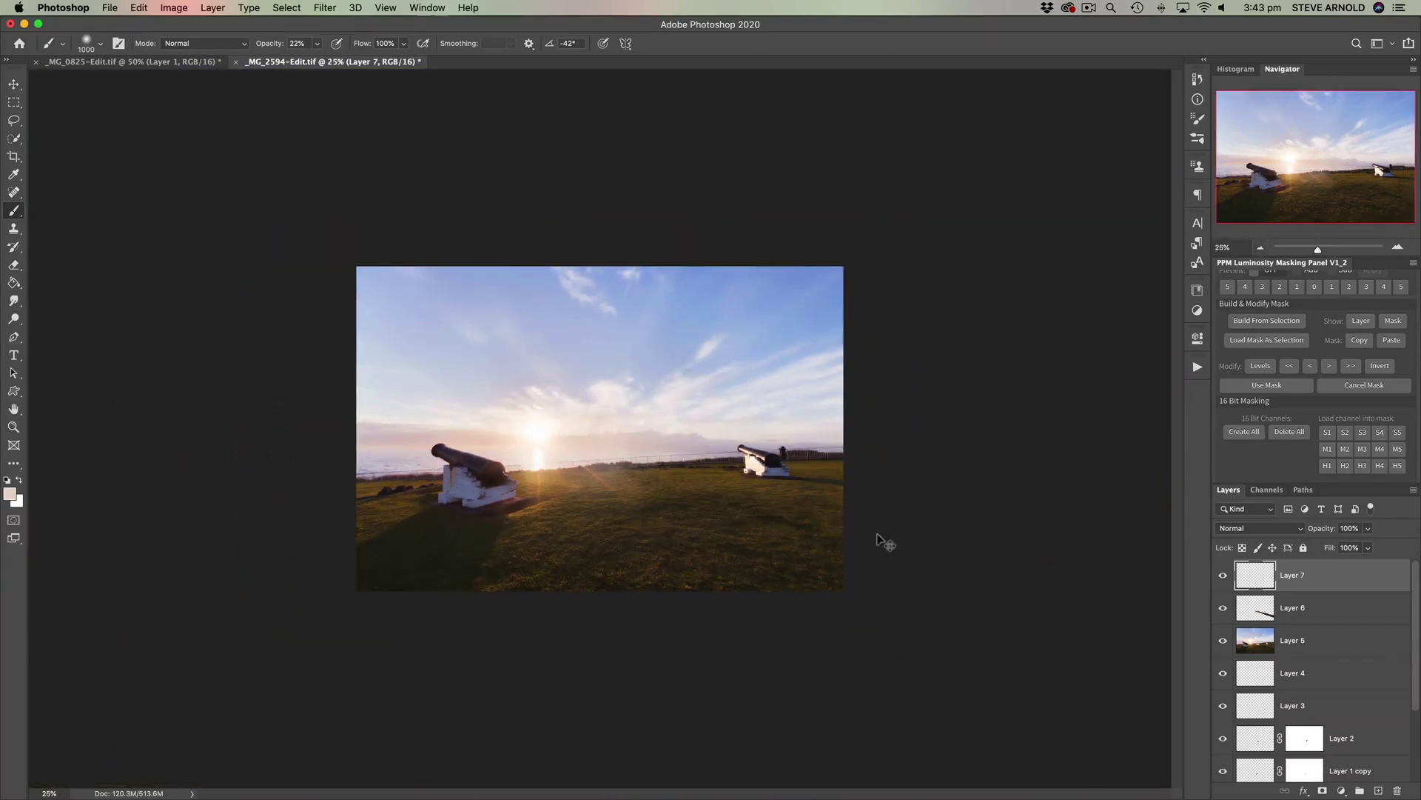
{"action": "key", "text": "super+z"}
Step: Dab soft haze over the horizon beside the sun on Layer 7 with a size 1400 brush at 22% opacity, redoing the first dab
{"action": "key", "text": "bracketright"}
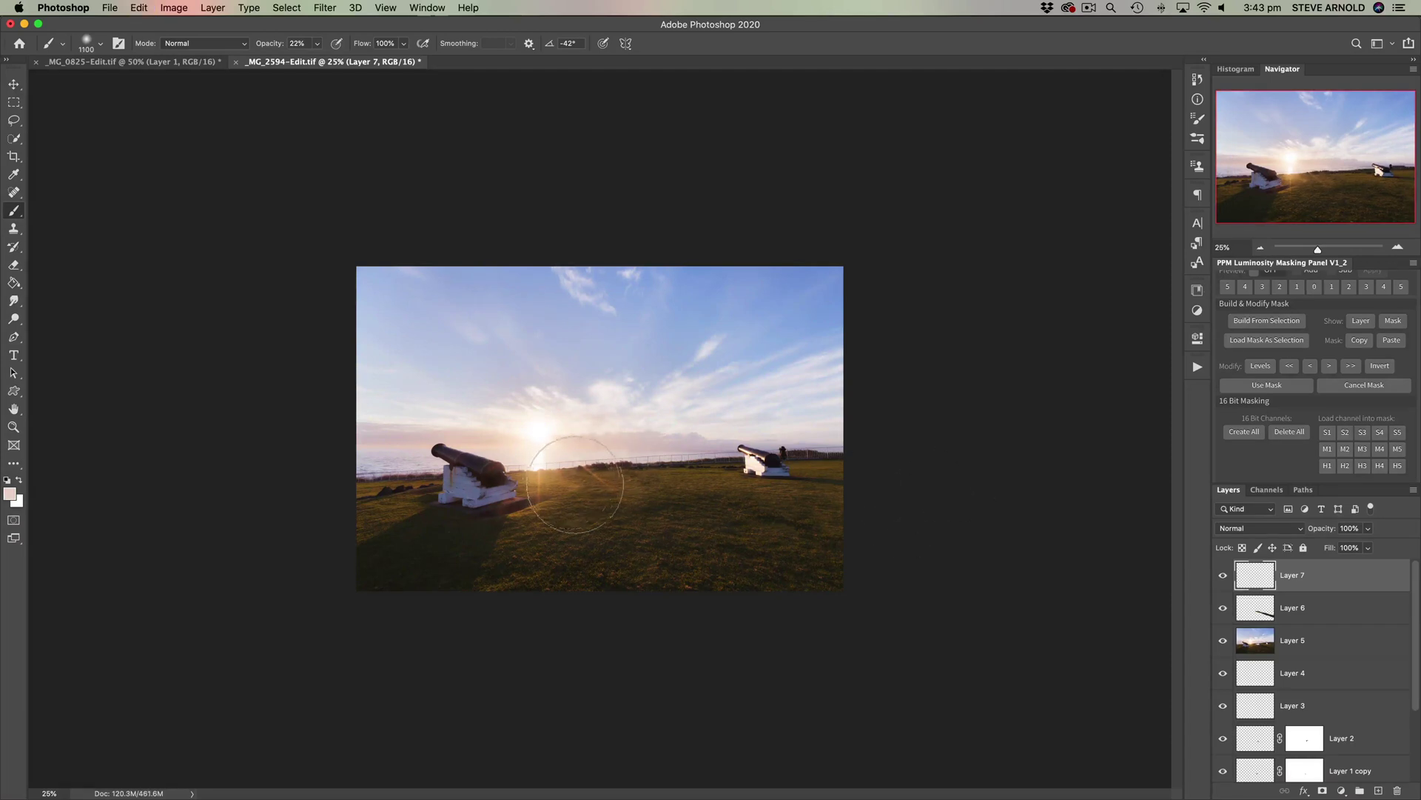
{"action": "key", "text": "bracketright"}
{"action": "key", "text": "bracketright"}
{"action": "key", "text": "bracketright"}
{"action": "left_click", "coordinate": [599, 457]}
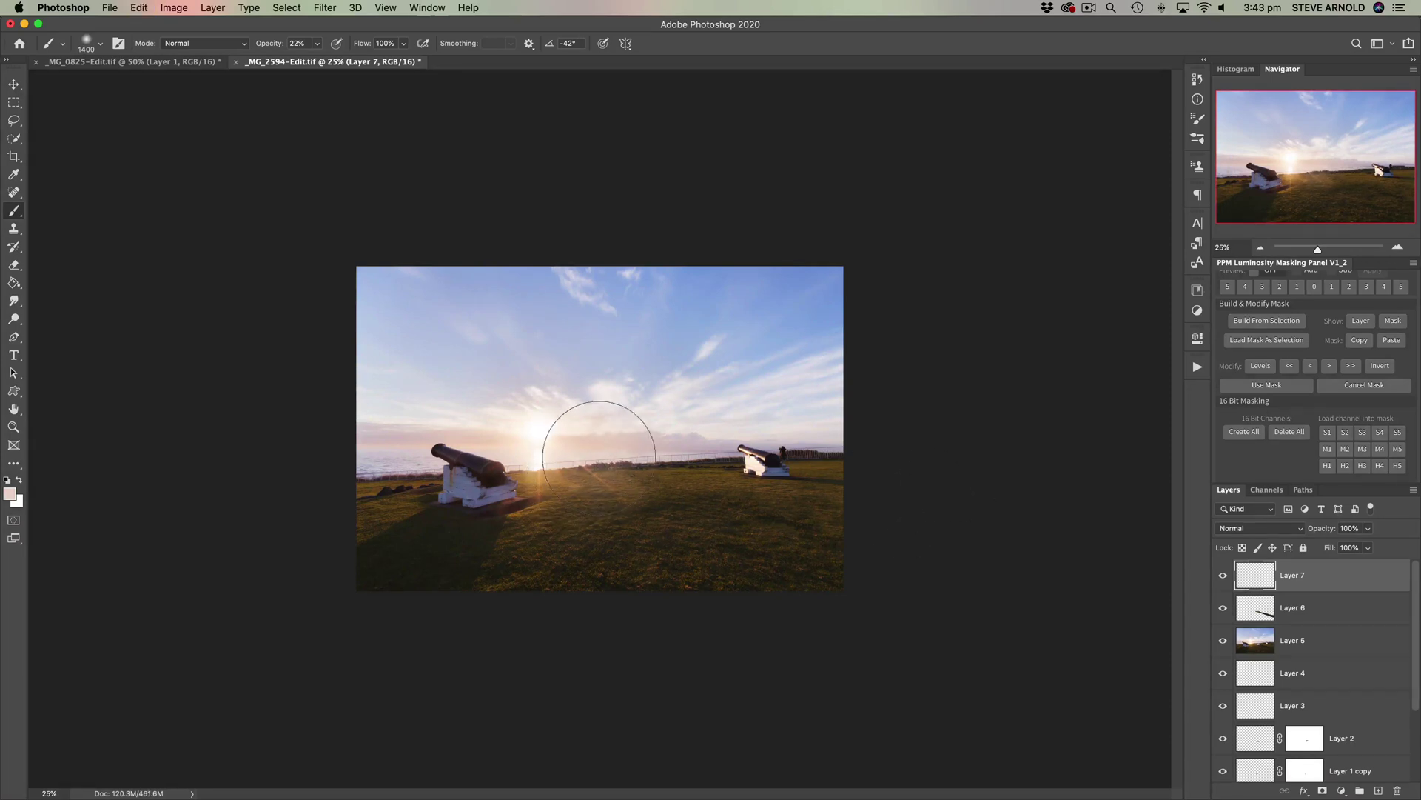
{"action": "key", "text": "super+z"}
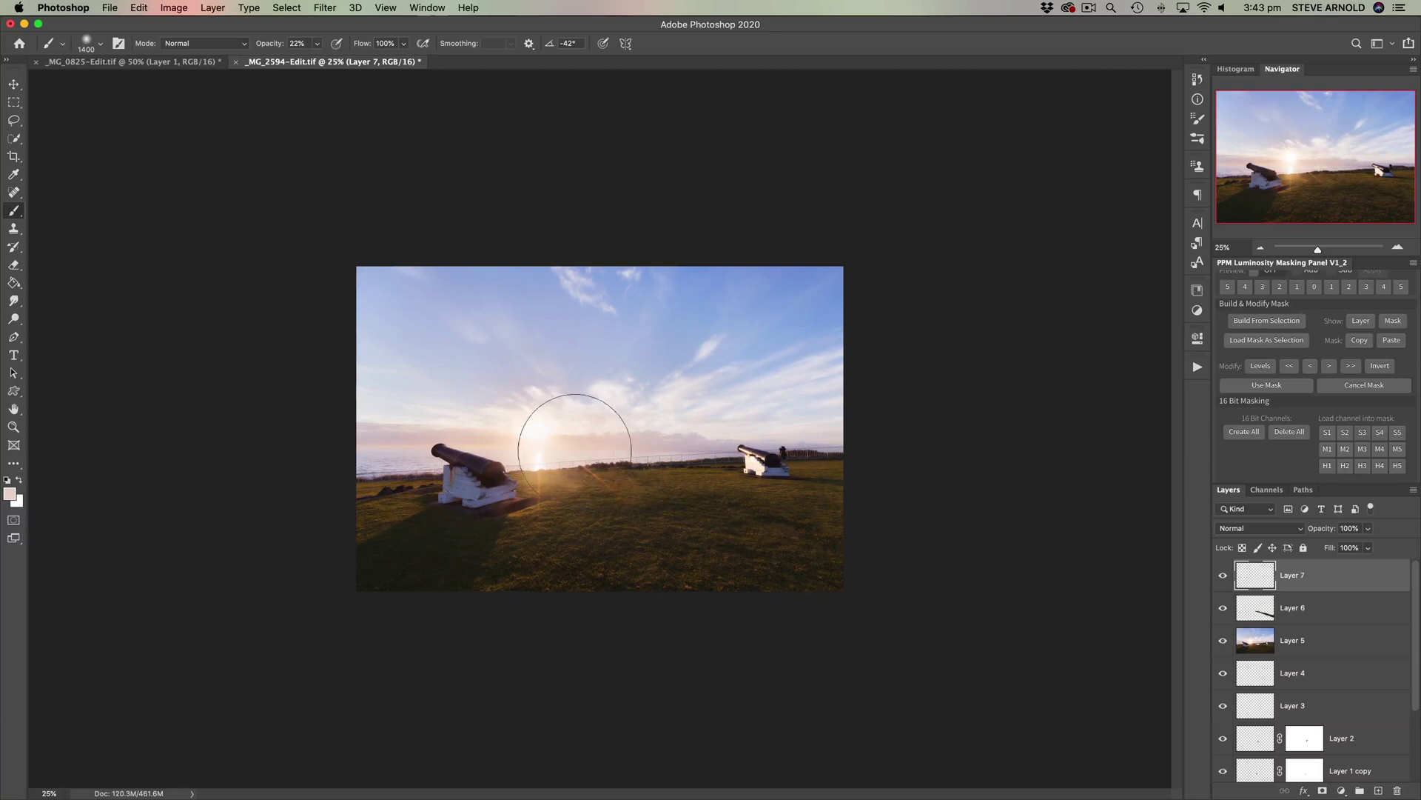
{"action": "left_click", "coordinate": [609, 446]}
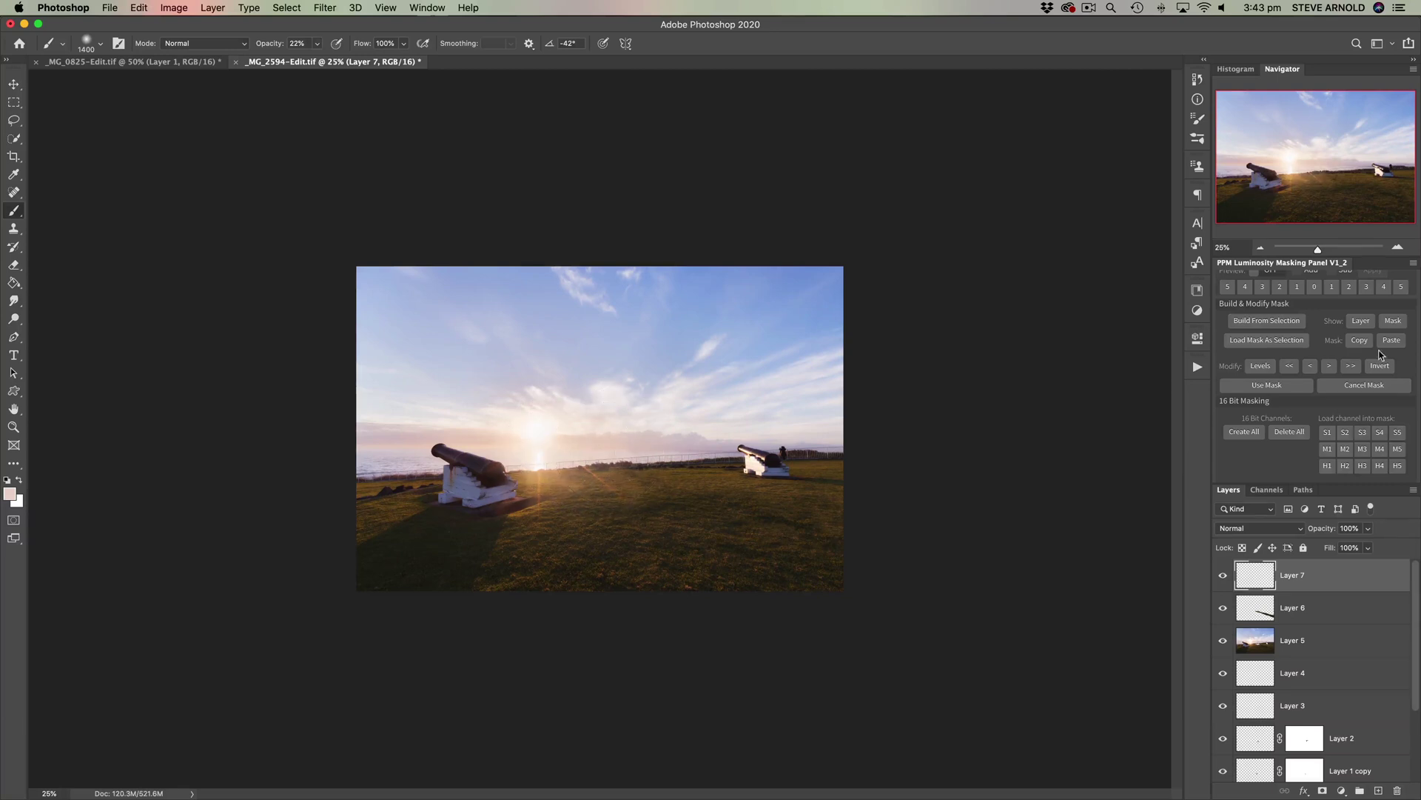
{"action": "left_click", "coordinate": [1397, 247]}
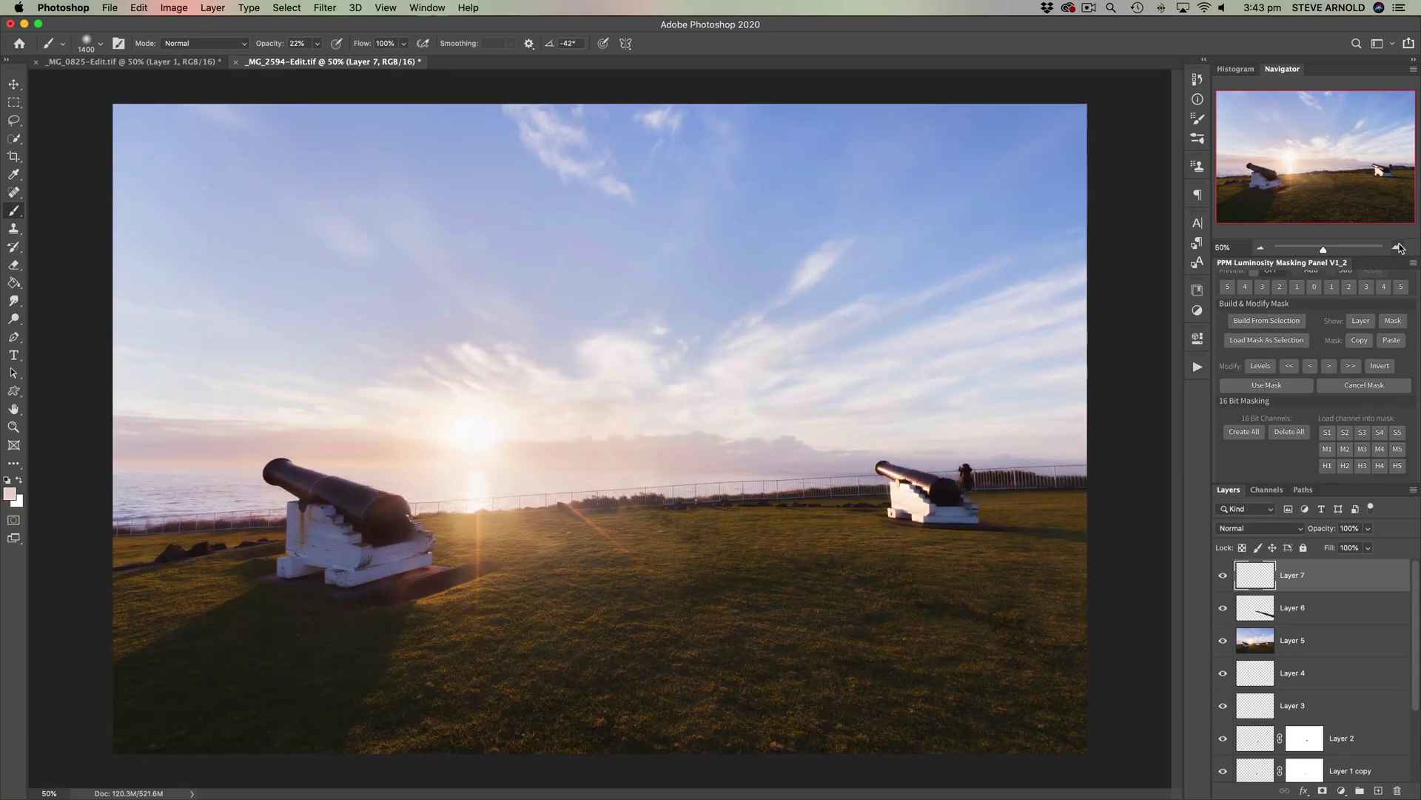